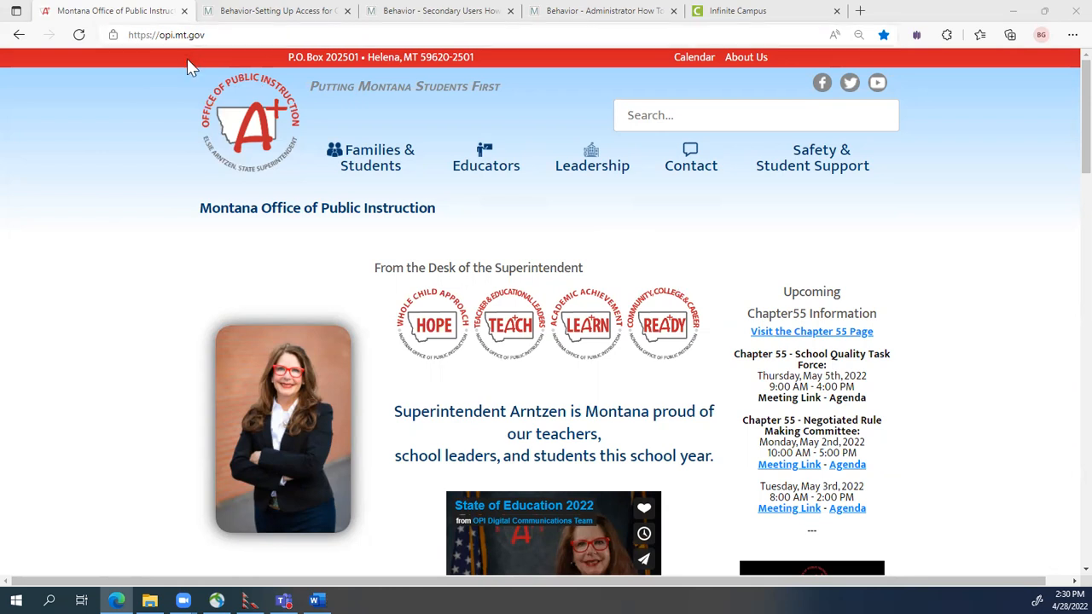
Bring up the Montana Office of Public Instruction home page at opi.mt.gov.
{"action": "mouse_move", "coordinate": [582, 166]}
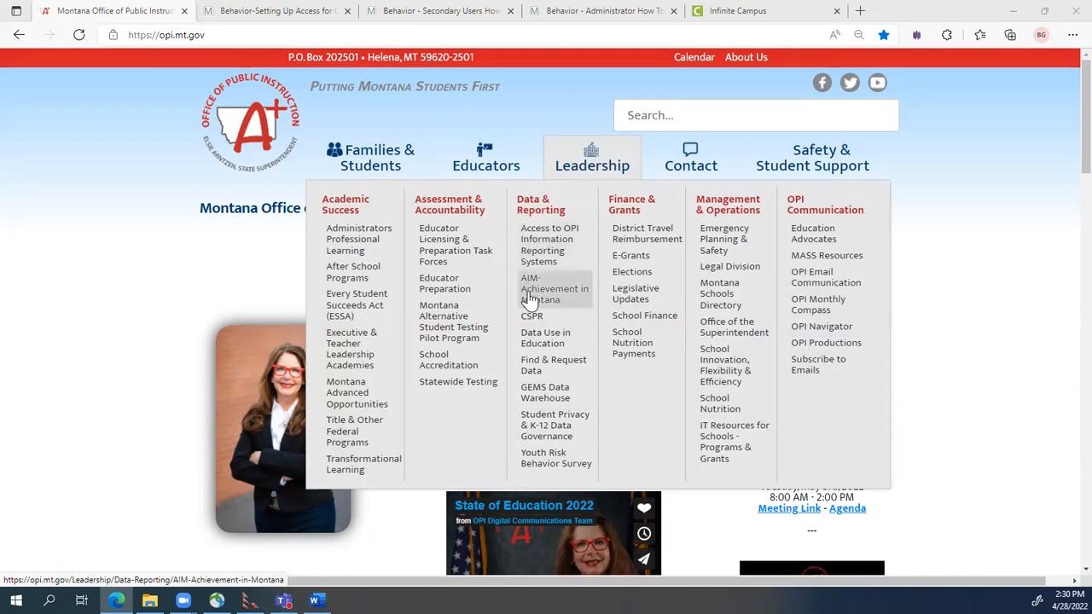
Go to the AIM-Achievement in Montana page under Leadership.
{"action": "left_click", "coordinate": [530, 302]}
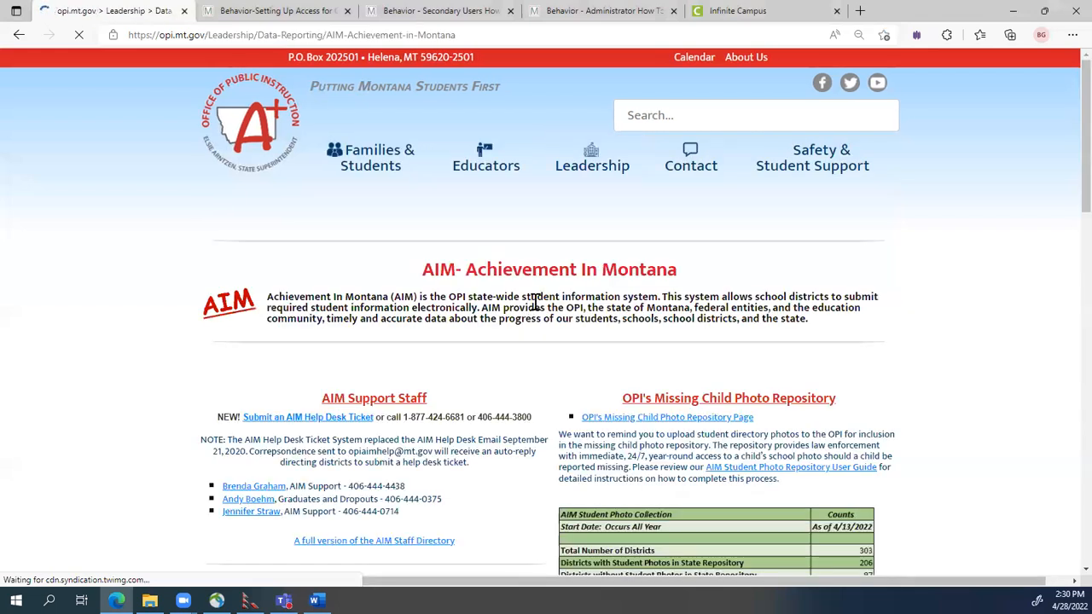
{"action": "scroll", "coordinate": [614, 326], "scroll_direction": "down", "scroll_amount": 2}
{"action": "scroll", "coordinate": [612, 338], "scroll_direction": "down", "scroll_amount": 3}
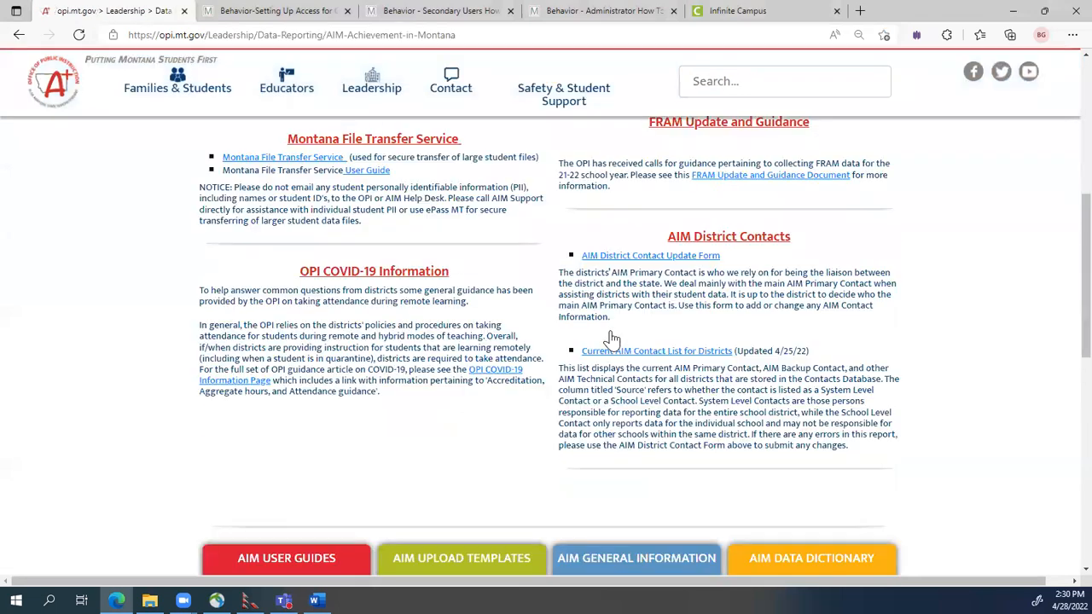
{"action": "scroll", "coordinate": [613, 338], "scroll_direction": "down", "scroll_amount": 2}
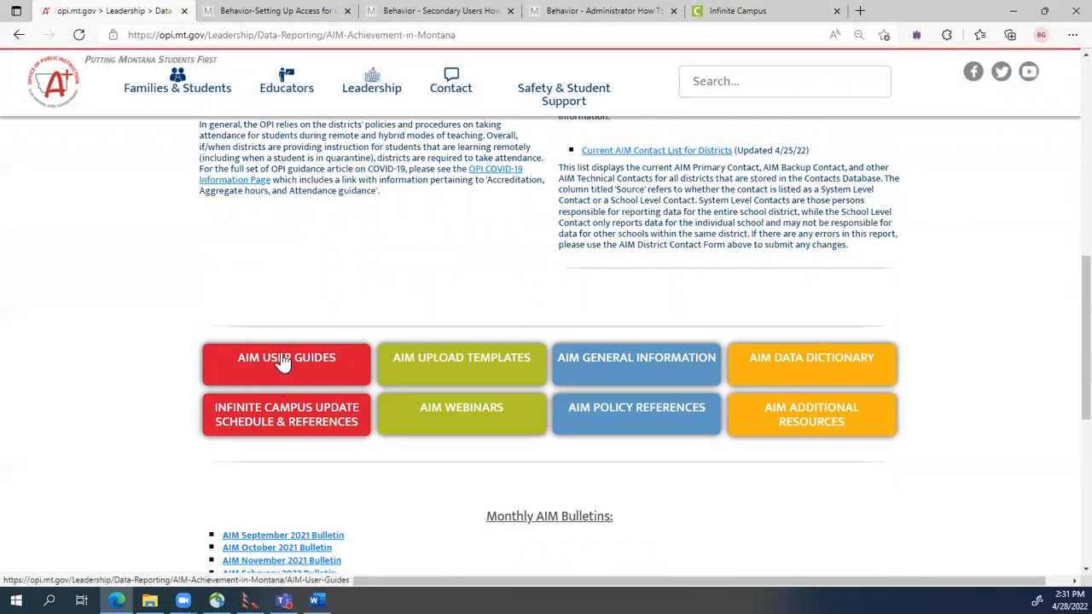
Show AIM User Guides by Collection Schedule, down to the Behavior Collection guides.
{"action": "left_click", "coordinate": [284, 361]}
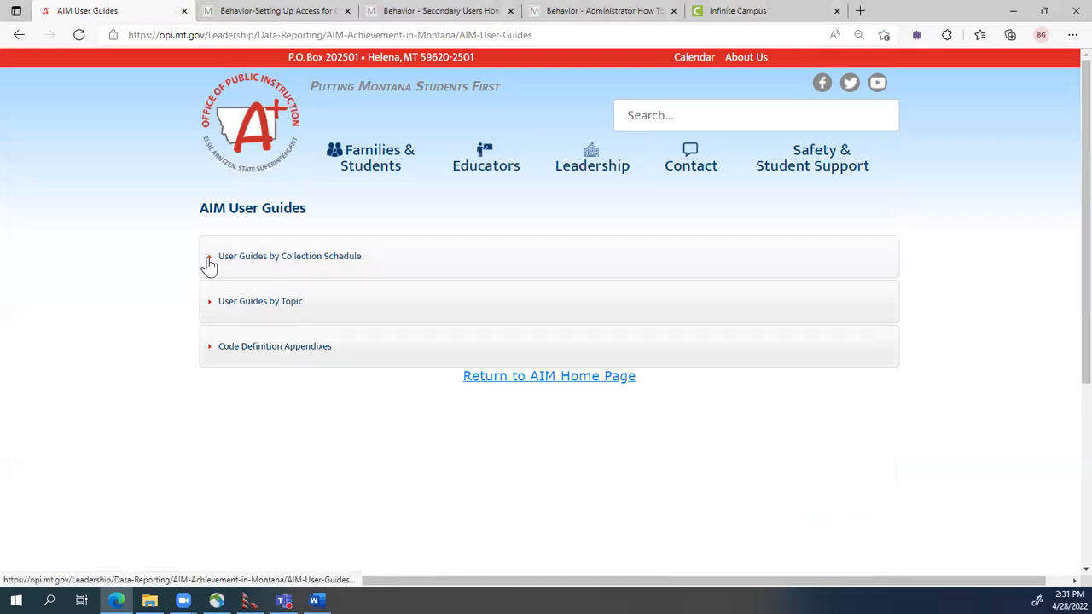
{"action": "left_click", "coordinate": [211, 265]}
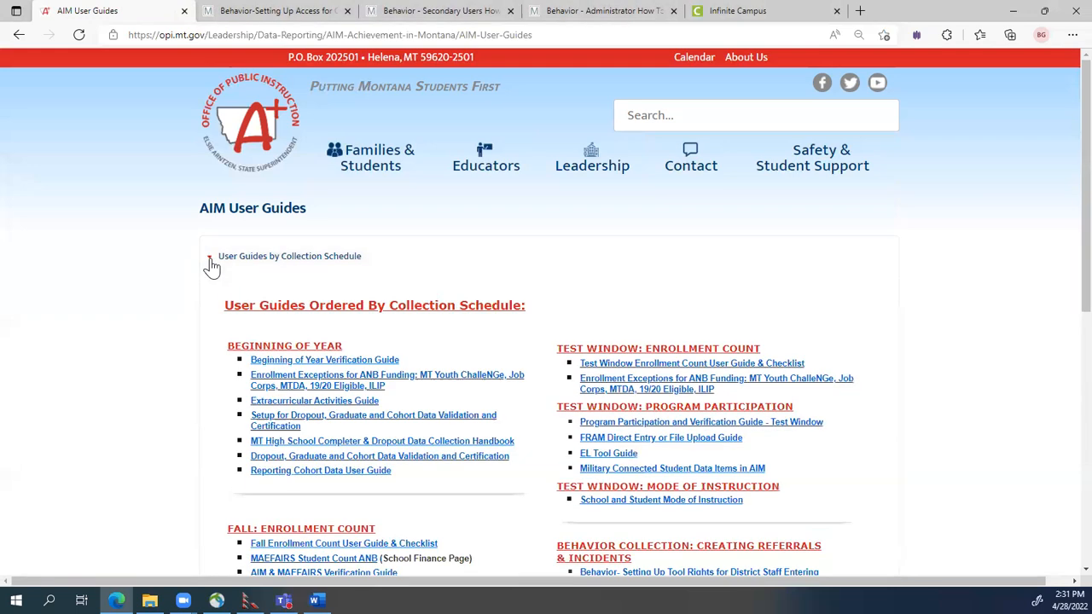
{"action": "scroll", "coordinate": [869, 382], "scroll_direction": "down", "scroll_amount": 1}
{"action": "scroll", "coordinate": [862, 373], "scroll_direction": "down", "scroll_amount": 3}
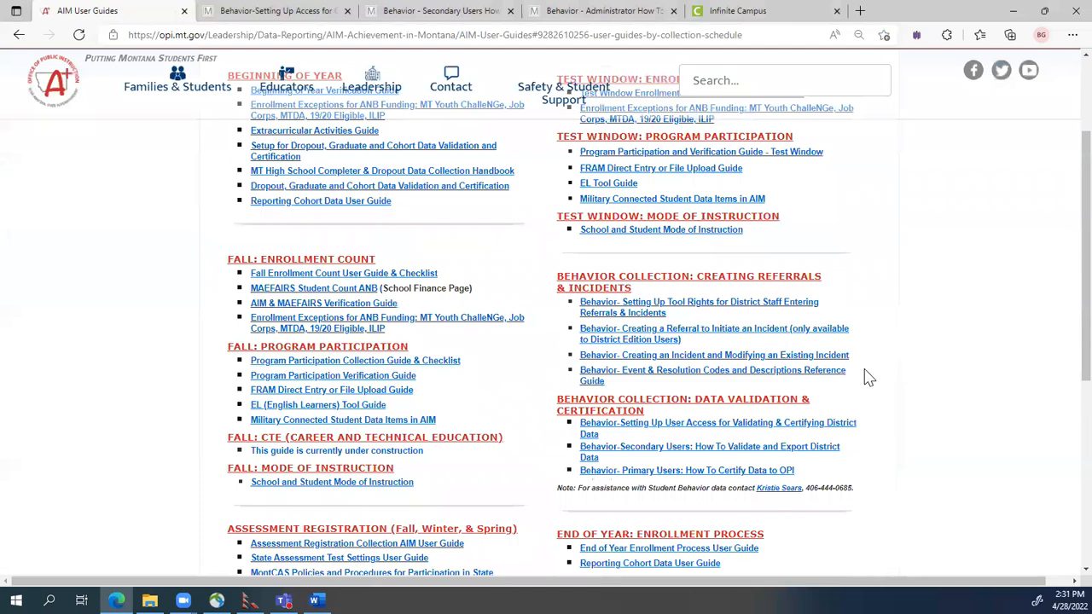
{"action": "scroll", "coordinate": [839, 353], "scroll_direction": "down", "scroll_amount": 3}
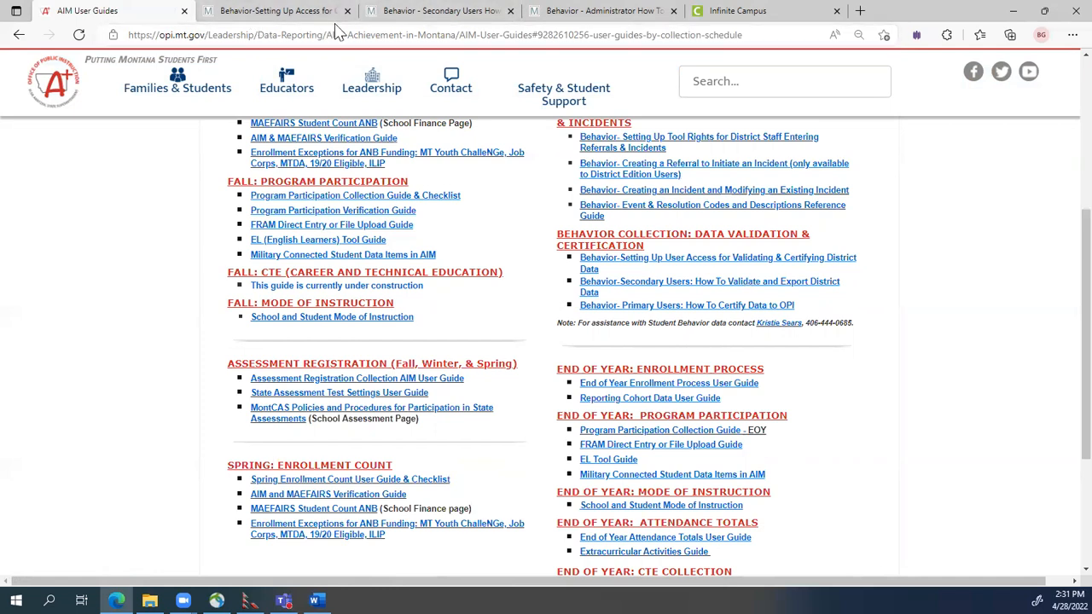
Read the Behavior – Setting Up User Access for Validating & Certifying District Data PDF.
{"action": "left_click", "coordinate": [267, 11]}
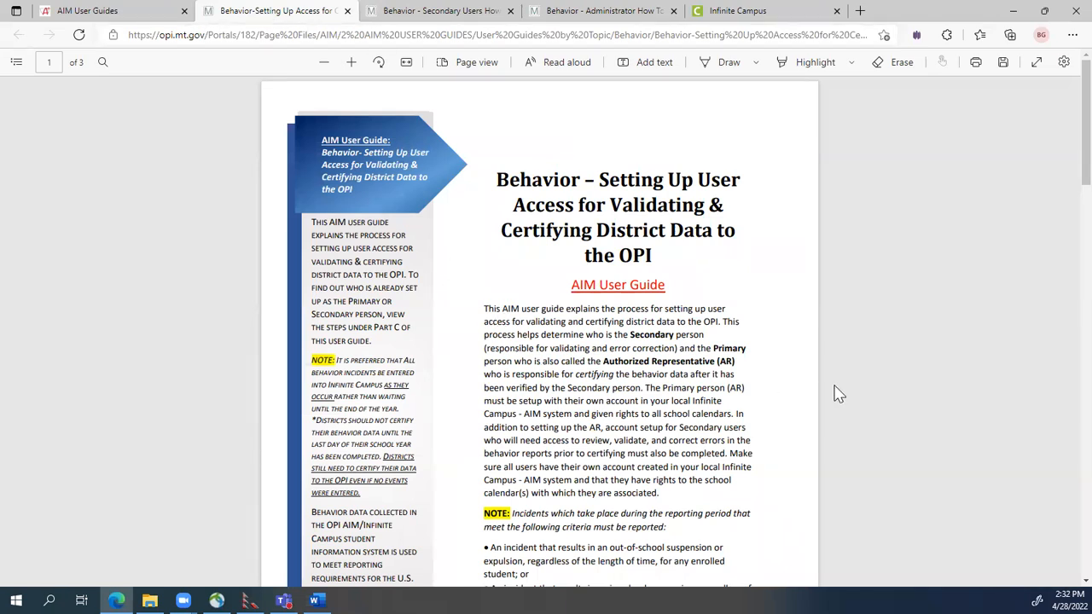
{"action": "scroll", "coordinate": [835, 393], "scroll_direction": "down", "scroll_amount": 1}
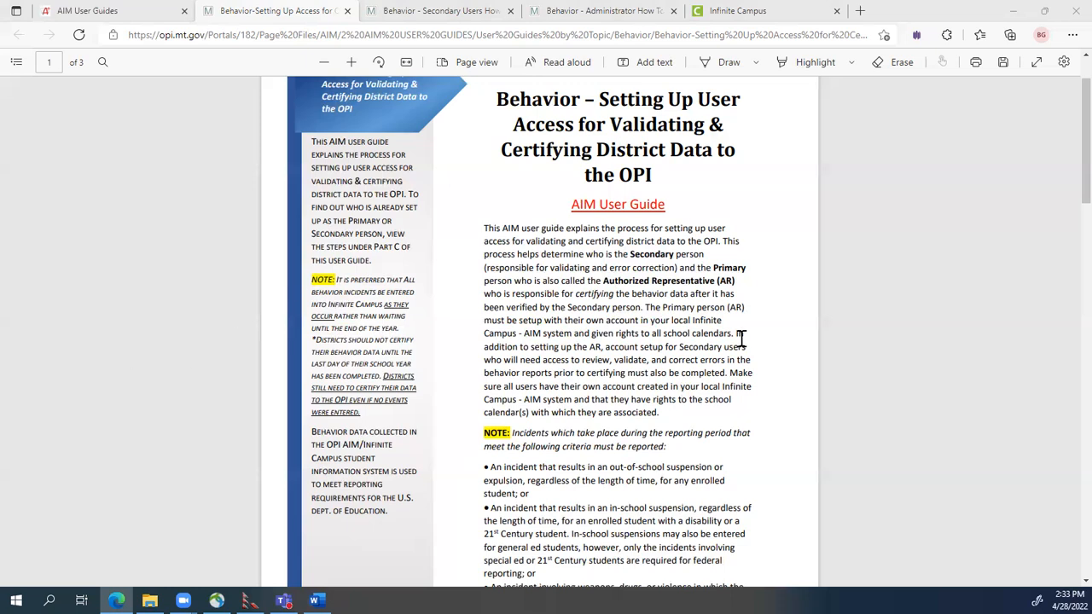
{"action": "scroll", "coordinate": [862, 354], "scroll_direction": "down", "scroll_amount": 1}
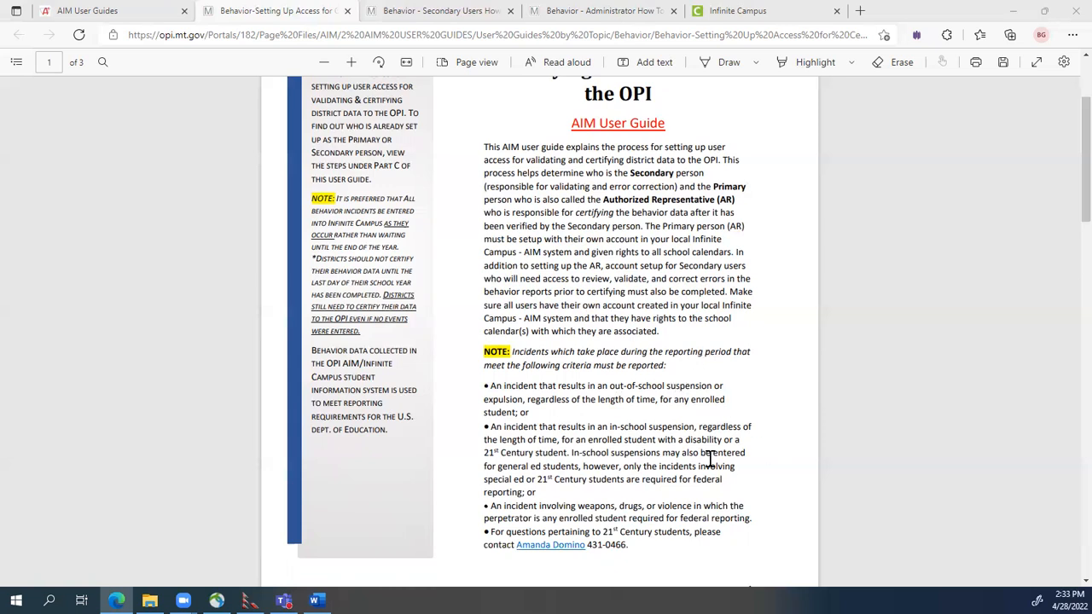
{"action": "scroll", "coordinate": [883, 386], "scroll_direction": "down", "scroll_amount": 2}
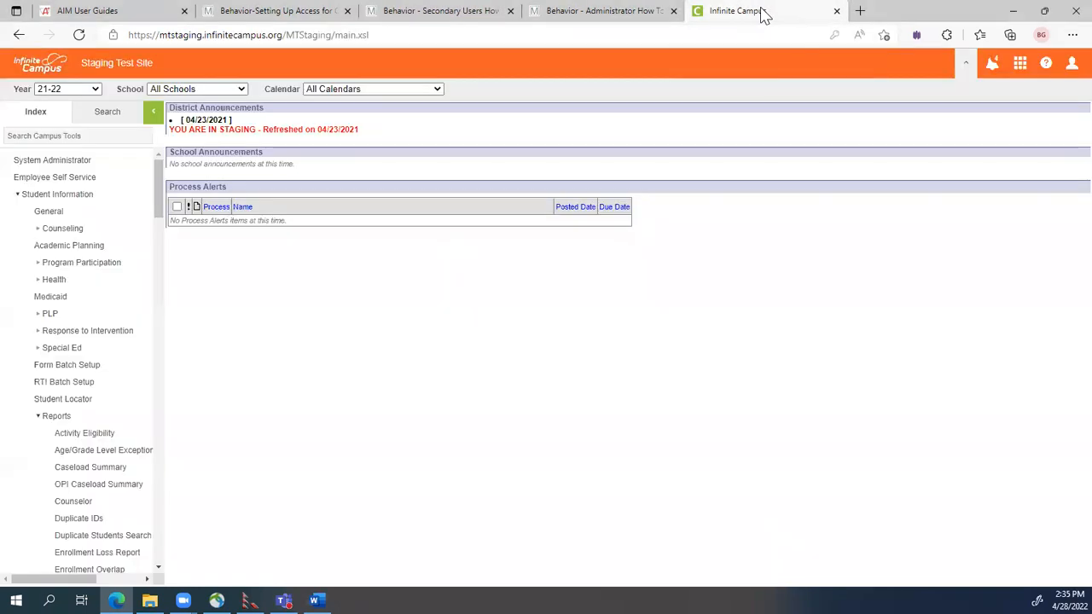
{"action": "left_click", "coordinate": [764, 12]}
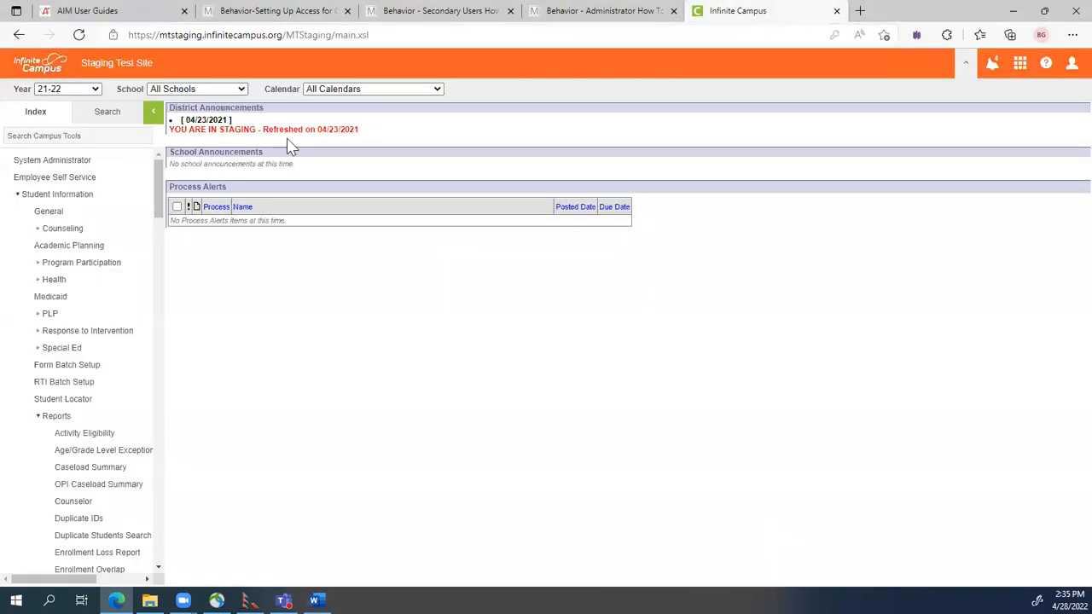
Search All People for the staff member's last name and first initial.
{"action": "left_click", "coordinate": [101, 122]}
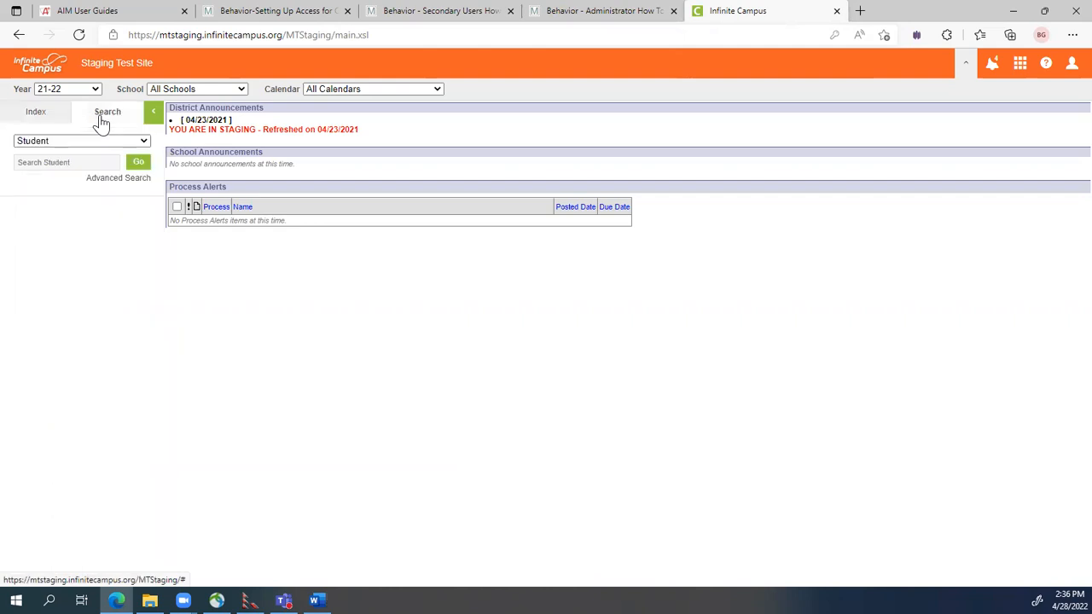
{"action": "left_click", "coordinate": [74, 142]}
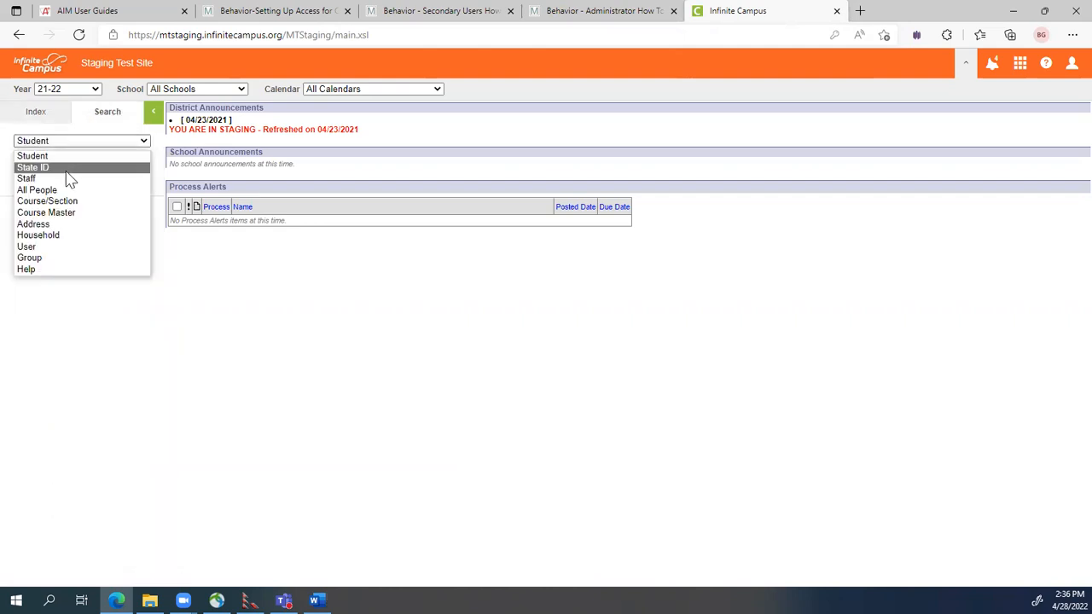
{"action": "left_click", "coordinate": [74, 189]}
{"action": "left_click", "coordinate": [61, 164]}
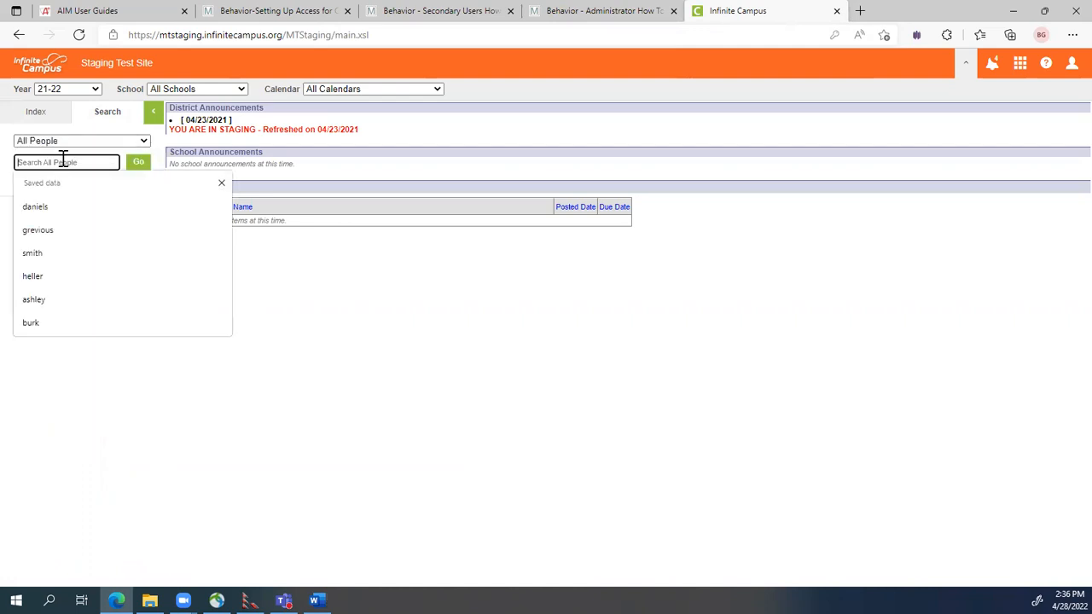
{"action": "type", "text": "sm"}
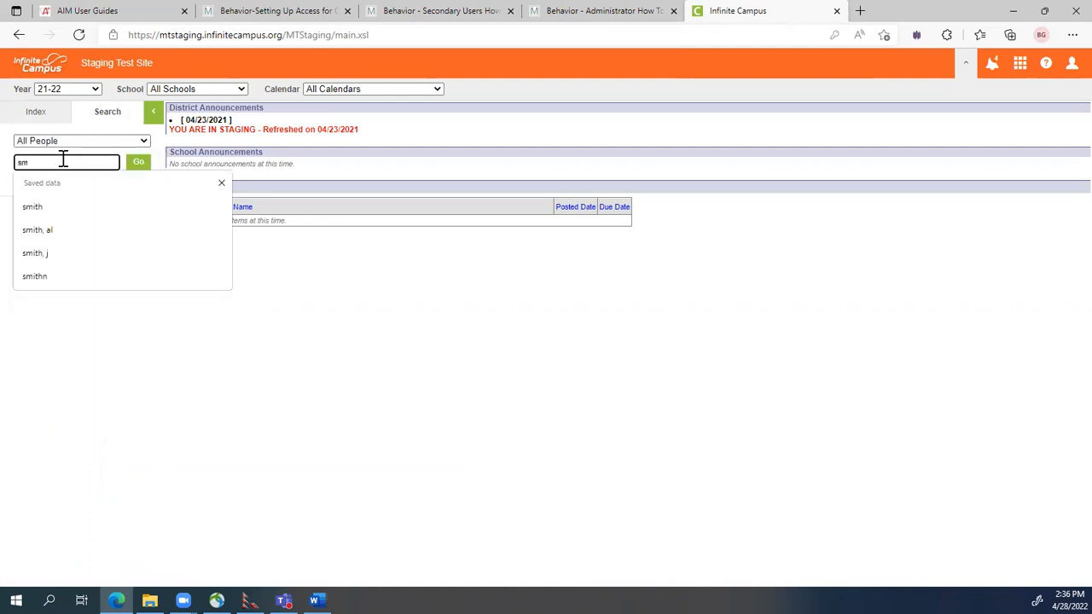
{"action": "type", "text": "th"}
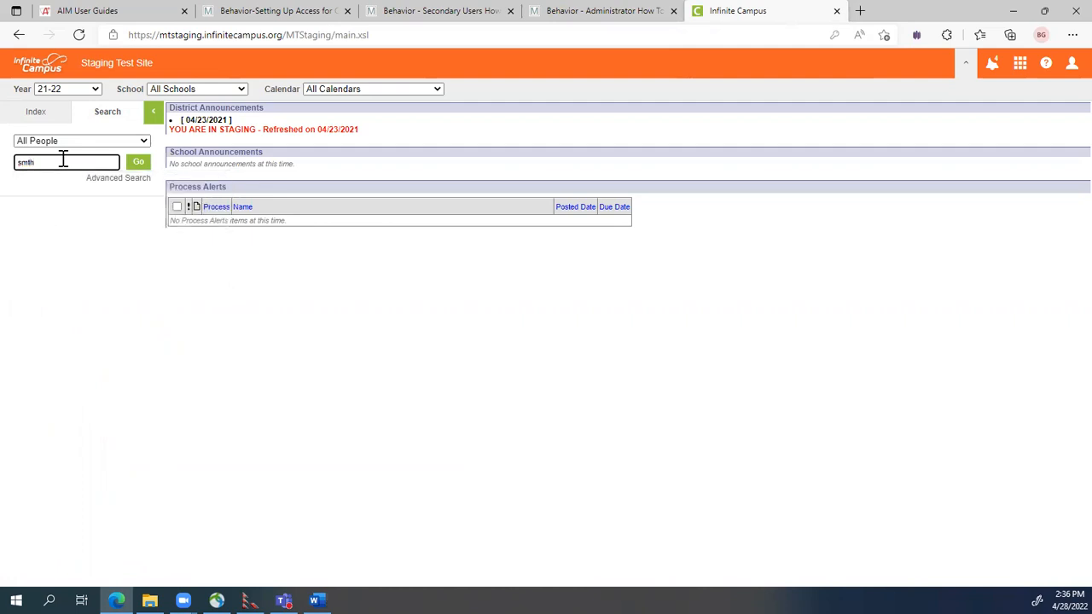
{"action": "double_click", "coordinate": [63, 159]}
{"action": "type", "text": ", j"}
{"action": "key", "text": "Return"}
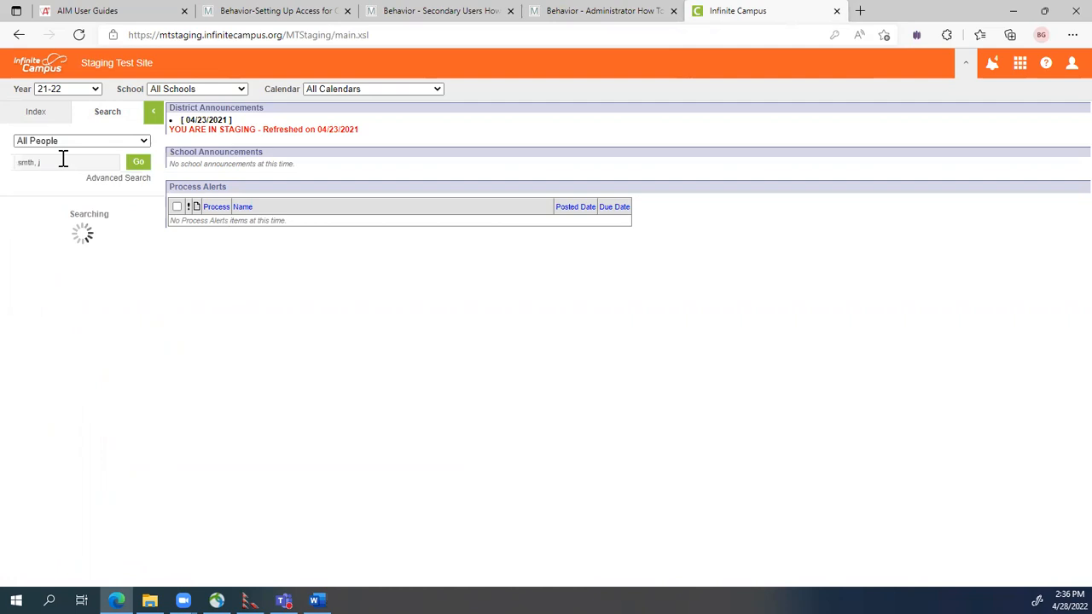
Retry the All People search with variations, ending with only the last name, getting 0 results.
{"action": "left_click", "coordinate": [63, 166]}
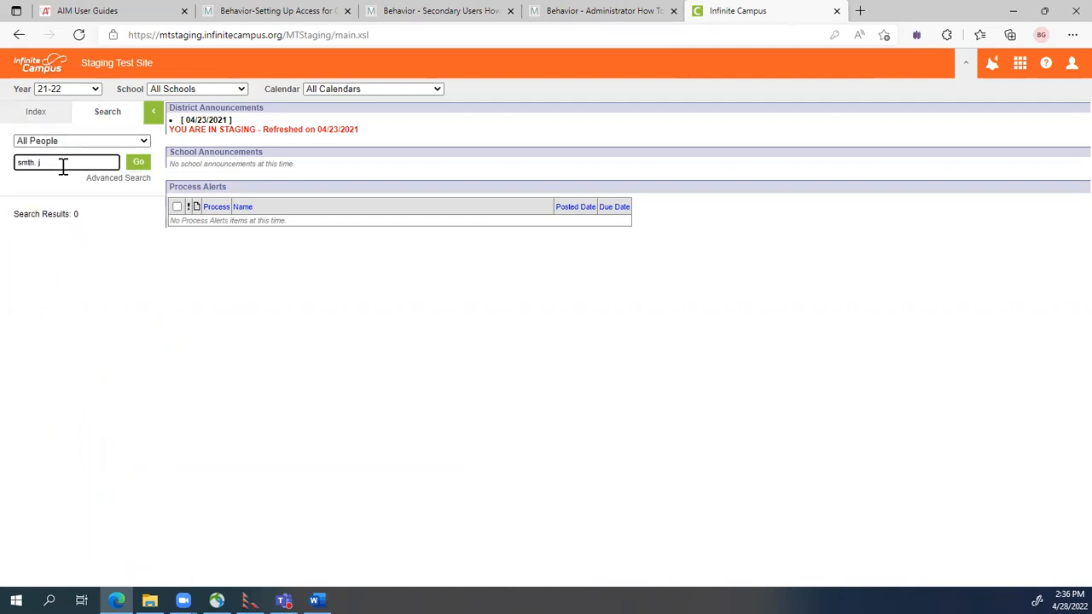
{"action": "type", "text": "J"}
{"action": "key", "text": "Return"}
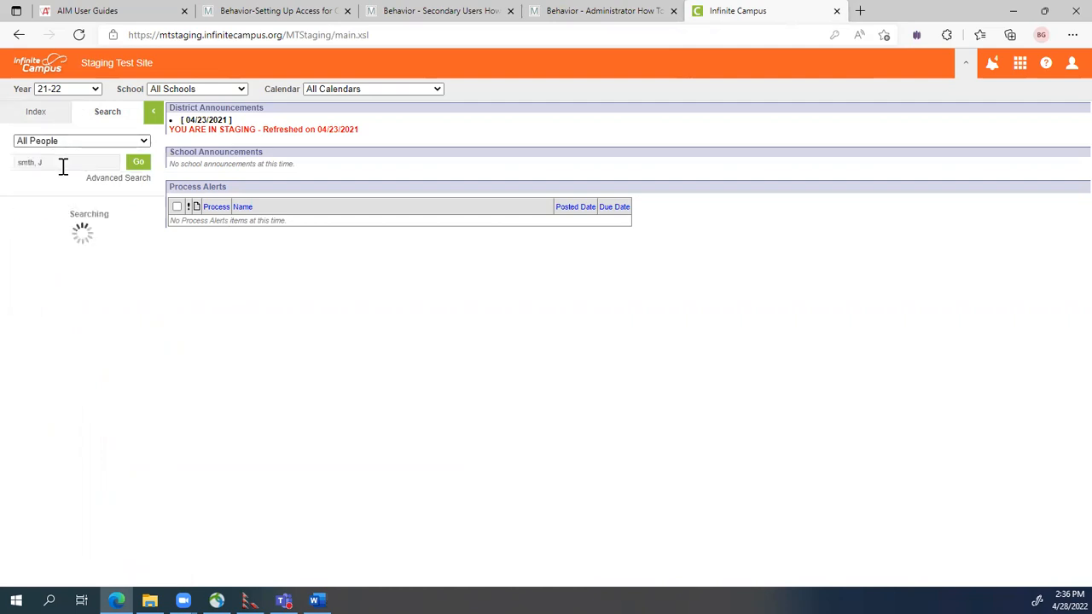
{"action": "left_click", "coordinate": [53, 164]}
{"action": "key", "text": "BackSpace"}
{"action": "key", "text": "BackSpace"}
{"action": "key", "text": "BackSpace"}
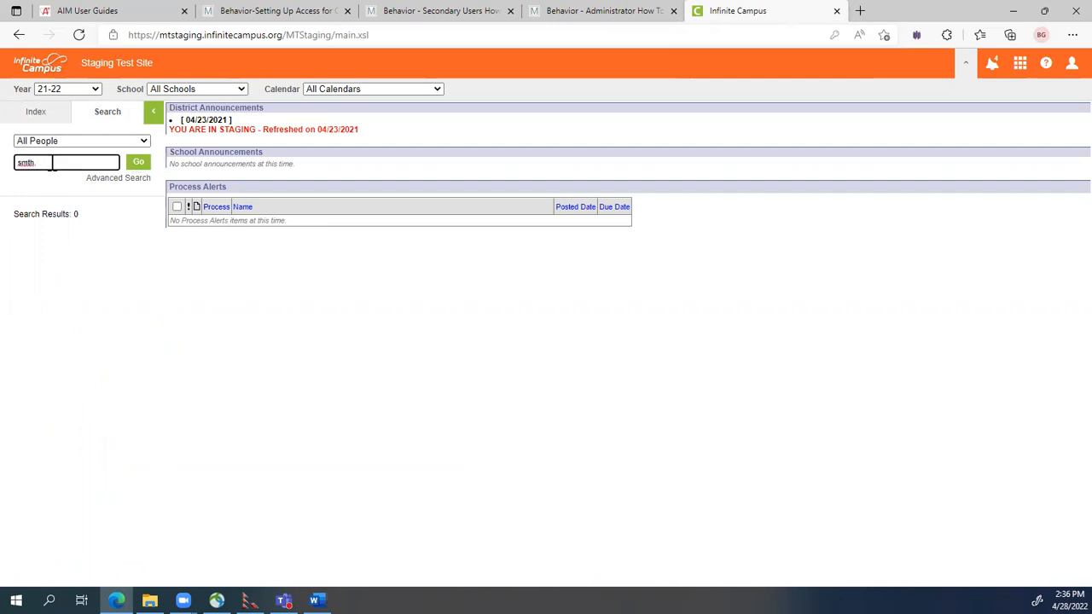
{"action": "key", "text": "Return"}
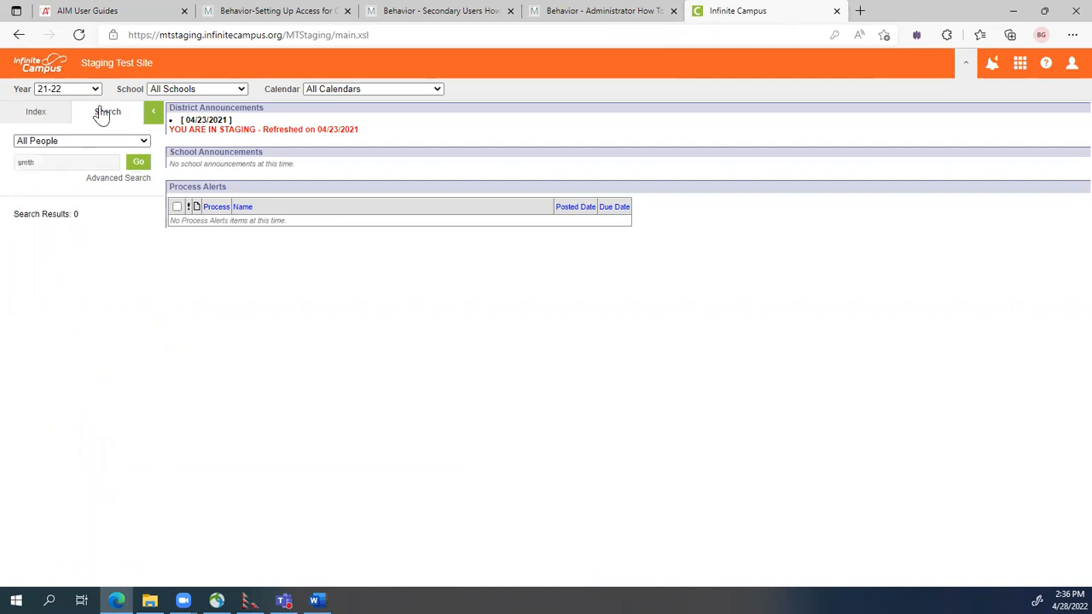
{"action": "left_click", "coordinate": [81, 144]}
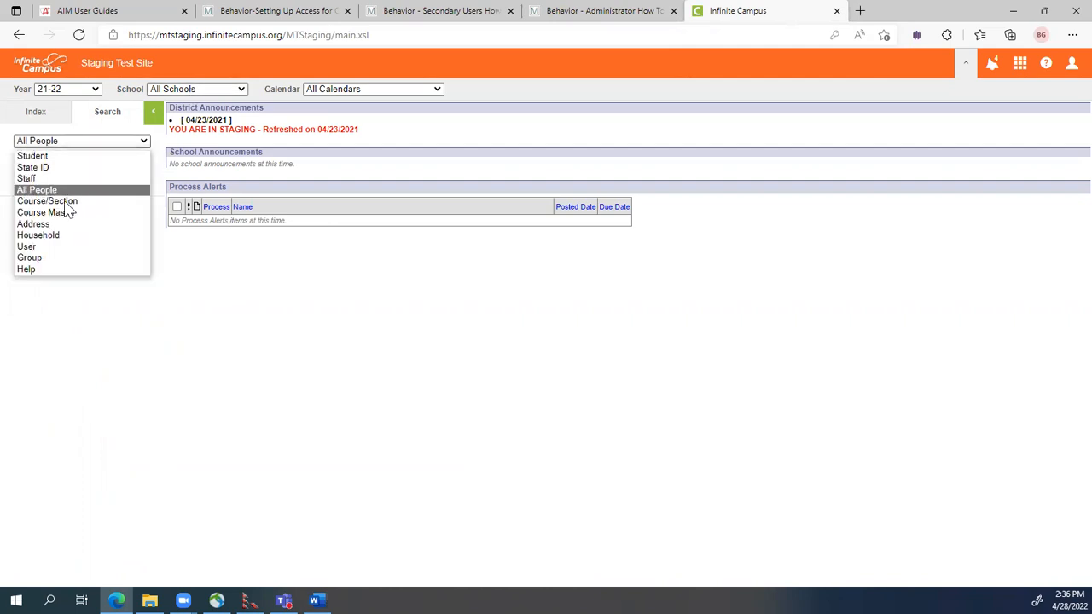
Rerun the search as a User search, set the school year to 20-21, then close Infinite Campus.
{"action": "left_click", "coordinate": [47, 249]}
{"action": "left_click", "coordinate": [138, 163]}
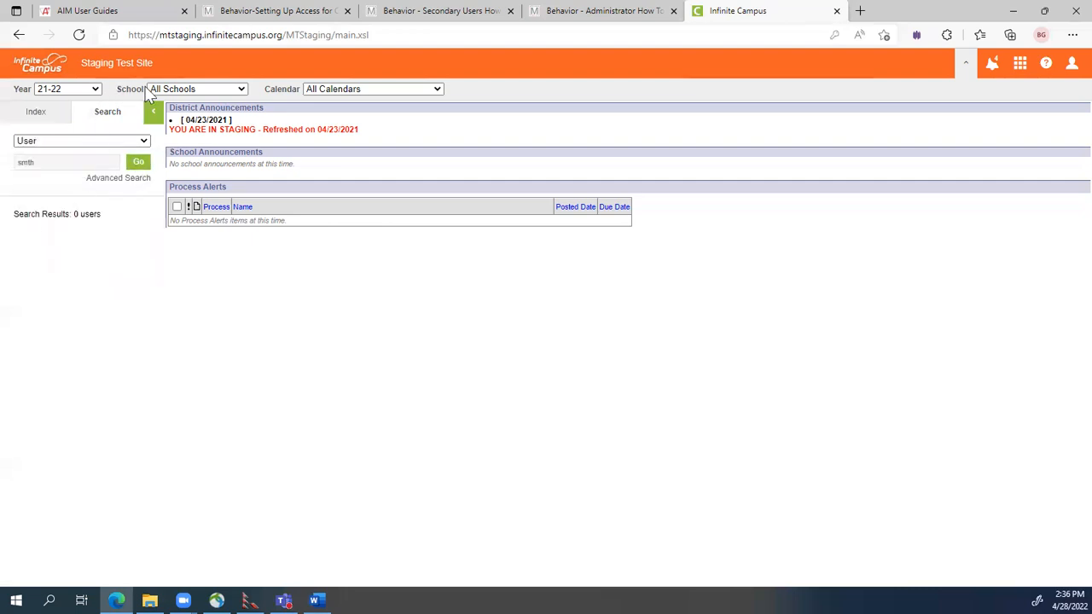
{"action": "left_click", "coordinate": [78, 90]}
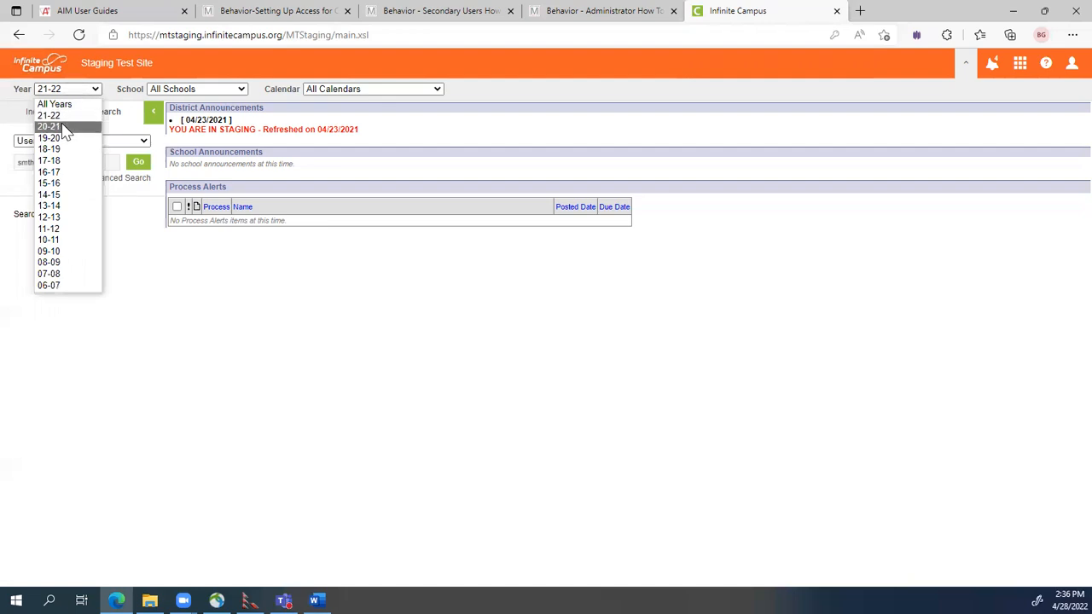
{"action": "left_click", "coordinate": [68, 126]}
{"action": "left_click", "coordinate": [230, 90]}
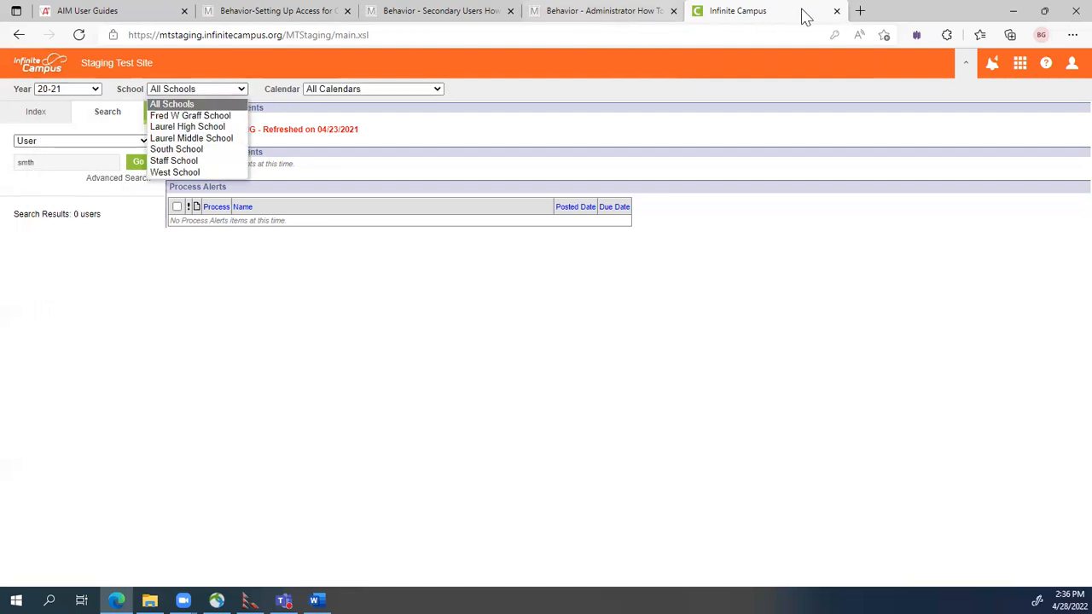
{"action": "left_click", "coordinate": [836, 11]}
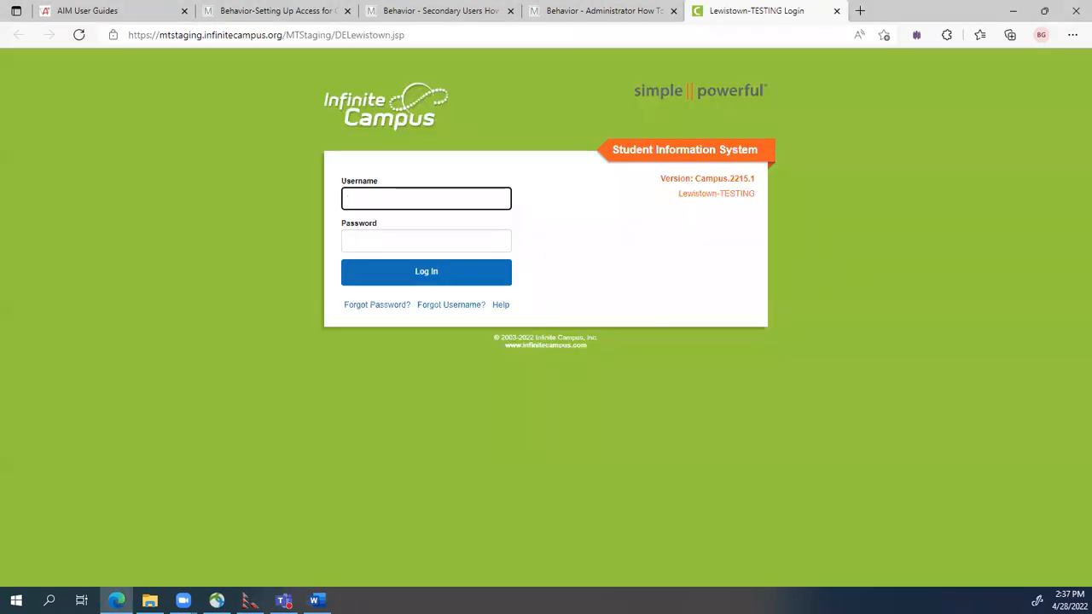
Log in to Lewistown-TESTING with the district username and saved password, then select year 21-22.
{"action": "left_click", "coordinate": [410, 237]}
{"action": "key", "text": "ctrl+v"}
{"action": "left_click", "coordinate": [396, 197]}
{"action": "type", "text": "o"}
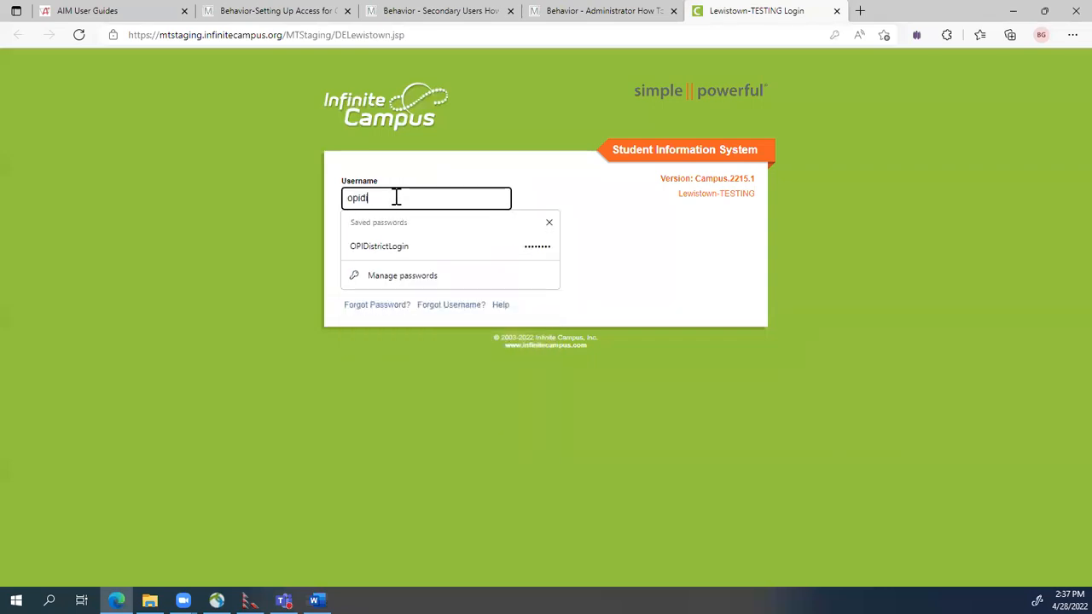
{"action": "type", "text": "pidistrictlogin"}
{"action": "key", "text": "Return"}
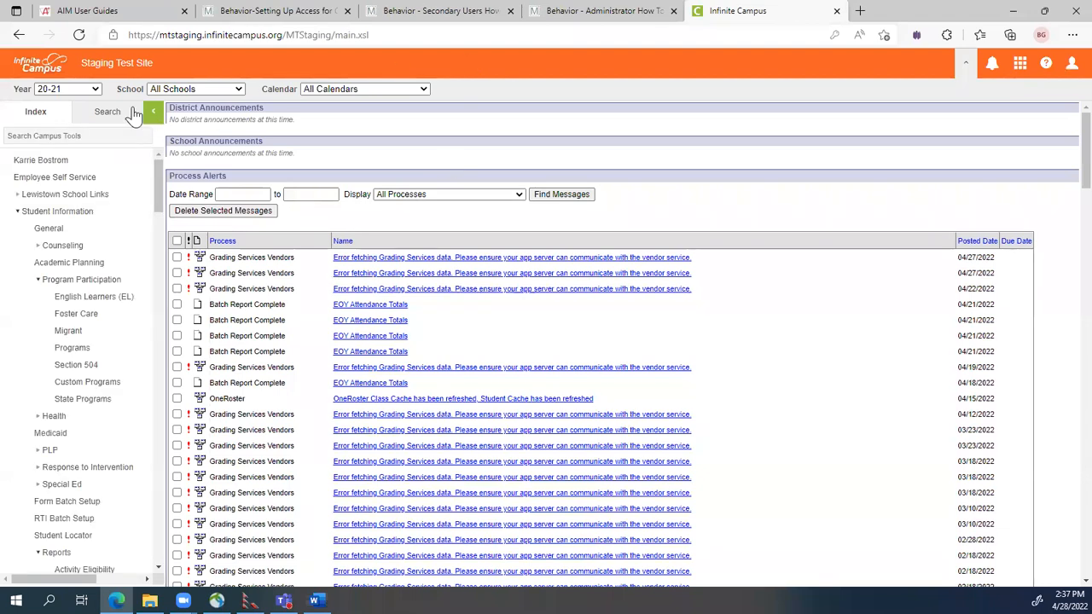
{"action": "left_click", "coordinate": [68, 89]}
{"action": "left_click", "coordinate": [60, 126]}
{"action": "left_click", "coordinate": [95, 112]}
Search All People for the staff member's name and open their Demographics record from 18 results.
{"action": "left_click", "coordinate": [82, 164]}
{"action": "type", "text": "smith, j"}
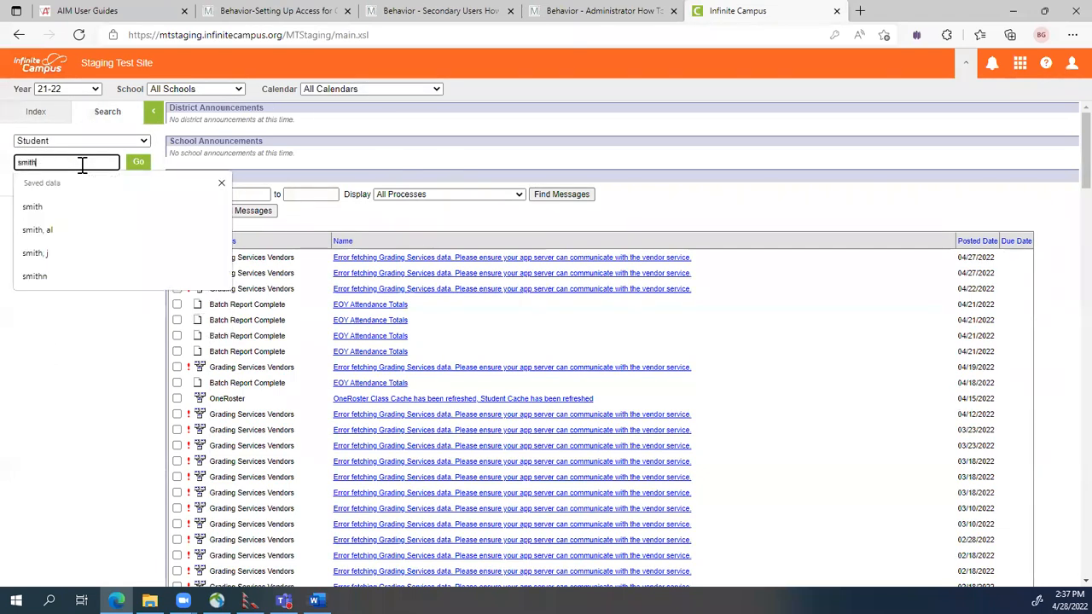
{"action": "key", "text": "Return"}
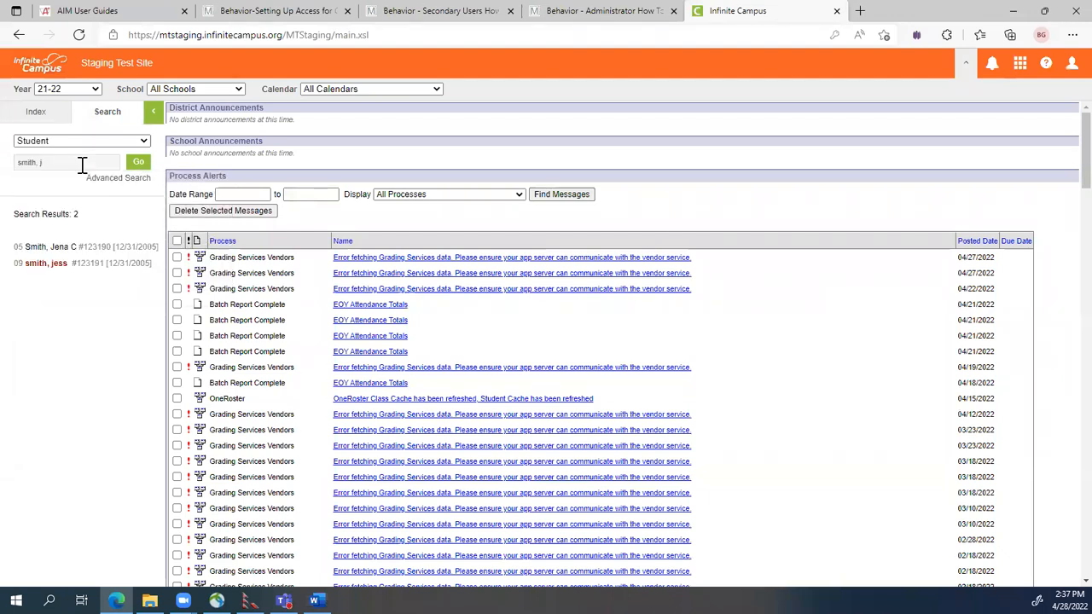
{"action": "left_click", "coordinate": [81, 141]}
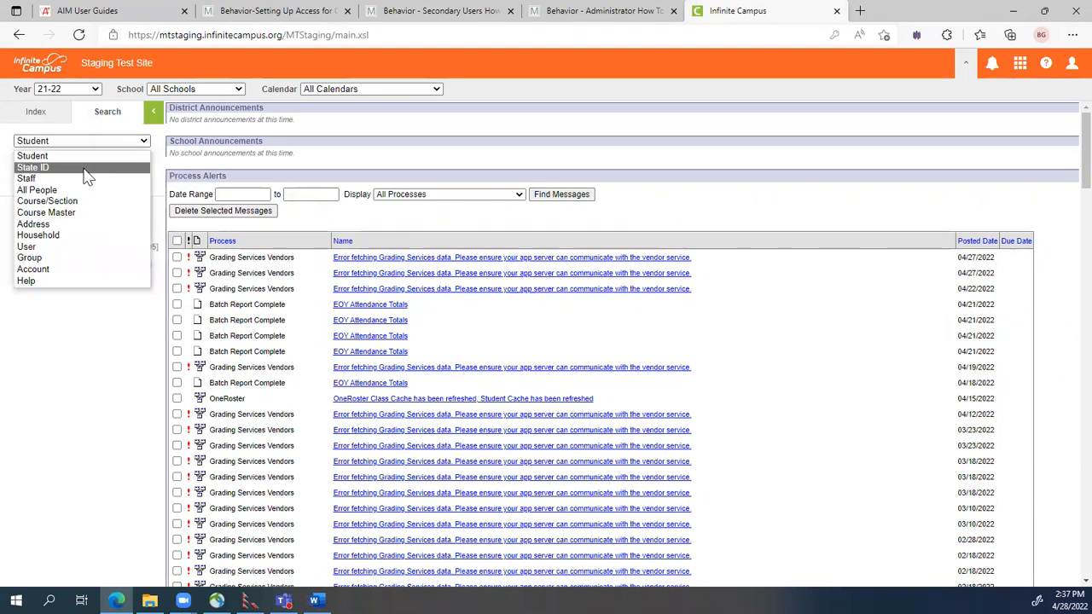
{"action": "left_click", "coordinate": [66, 189]}
{"action": "left_click", "coordinate": [138, 163]}
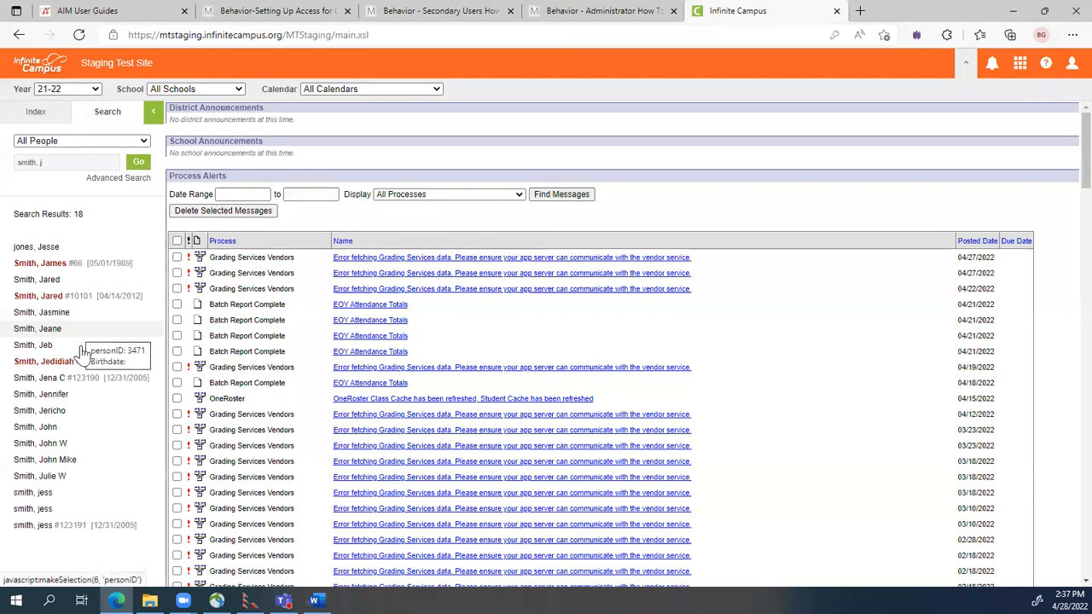
{"action": "left_click", "coordinate": [51, 443]}
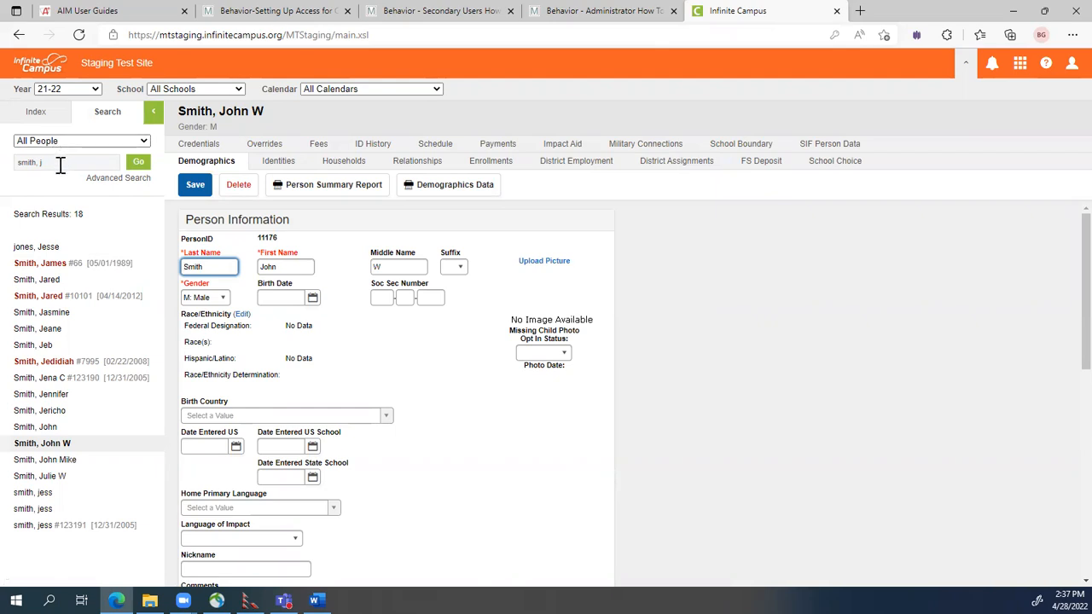
Create and save a new District Employment record with start date 08/25/2021.
{"action": "left_click", "coordinate": [567, 169]}
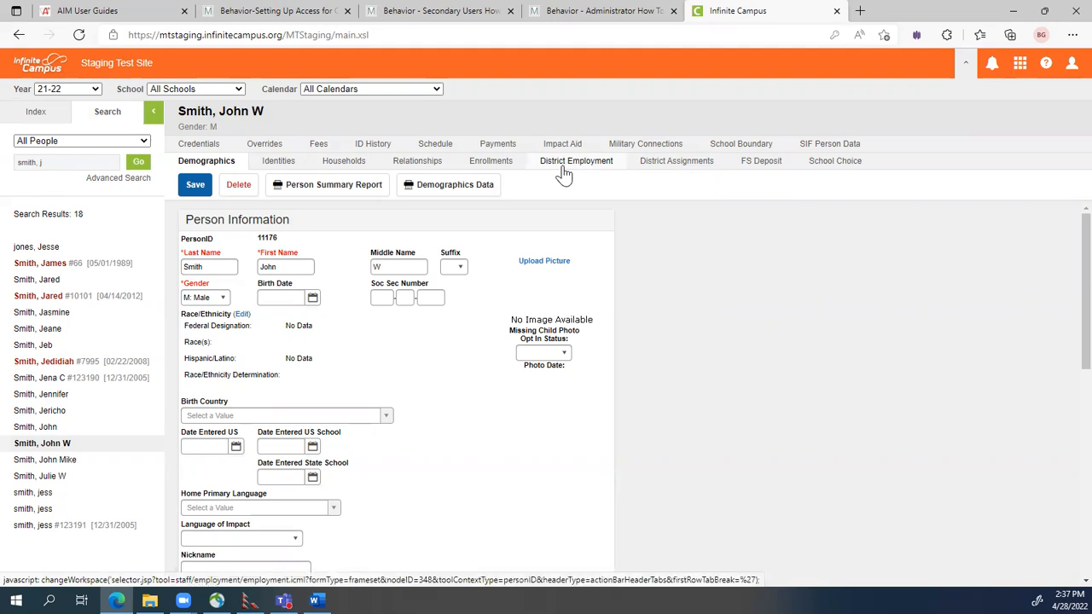
{"action": "left_click", "coordinate": [564, 169]}
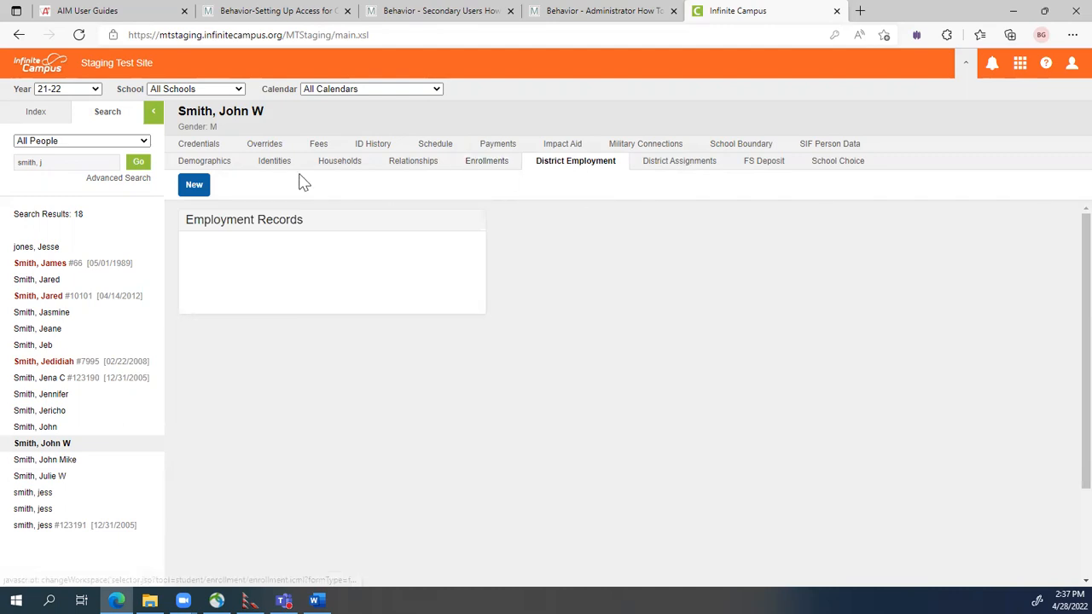
{"action": "left_click", "coordinate": [195, 186]}
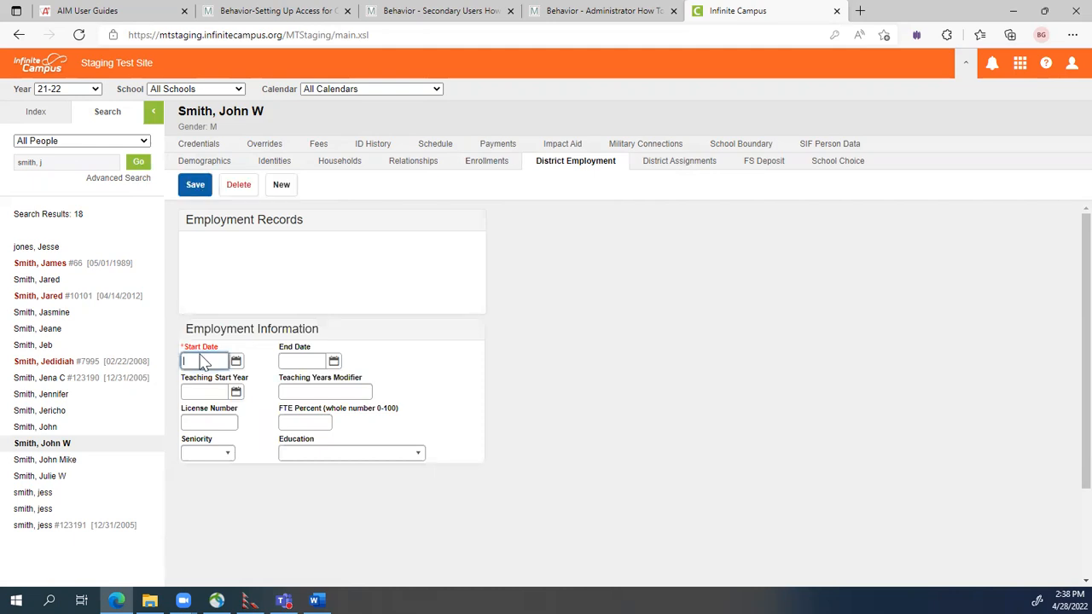
{"action": "left_click", "coordinate": [202, 359]}
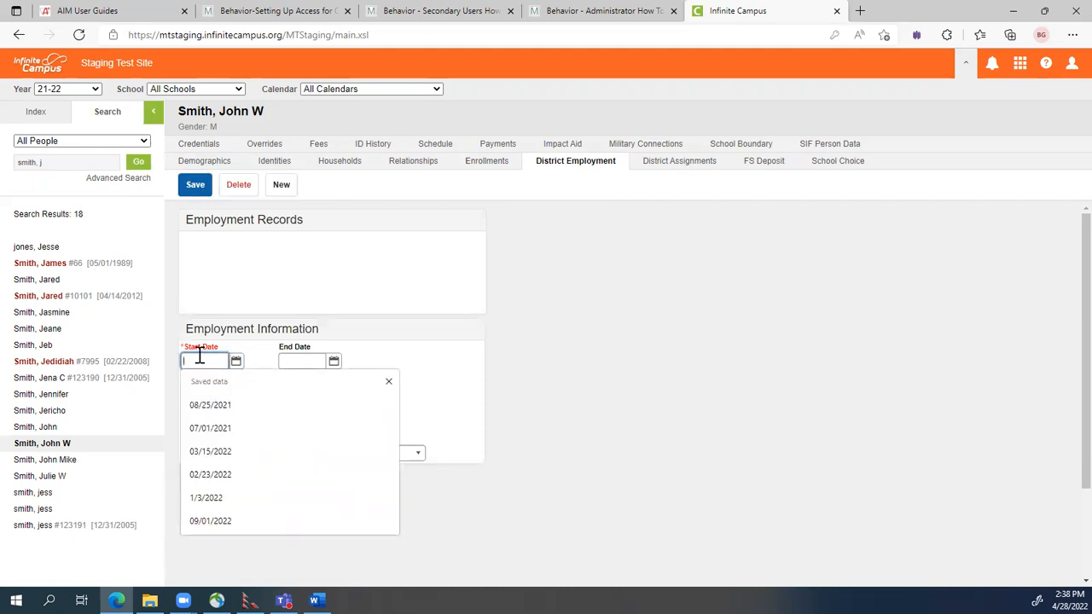
{"action": "type", "text": "08/2"}
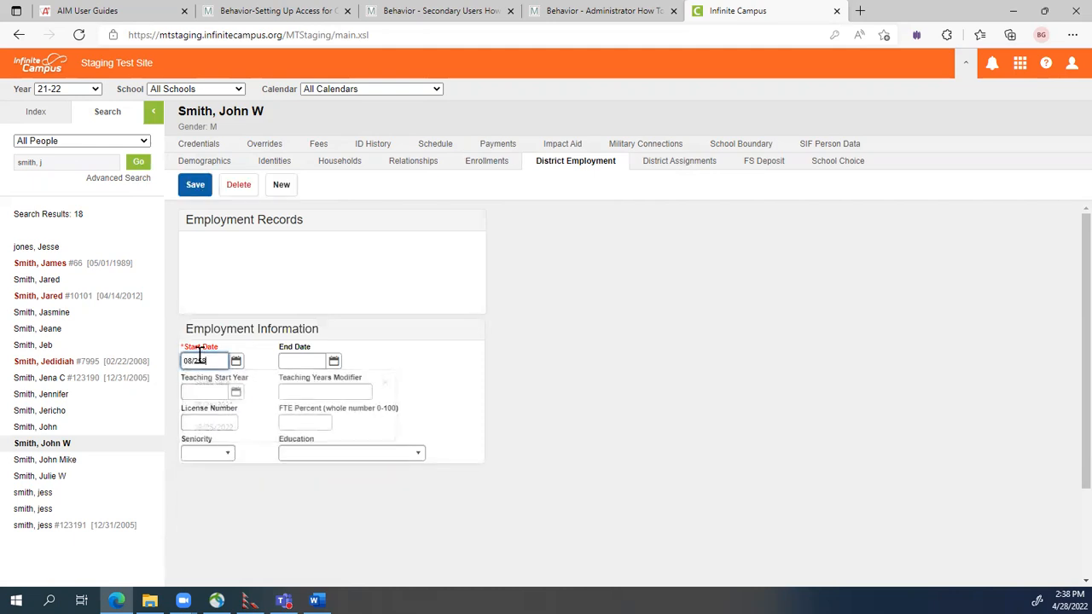
{"action": "type", "text": "5/2021"}
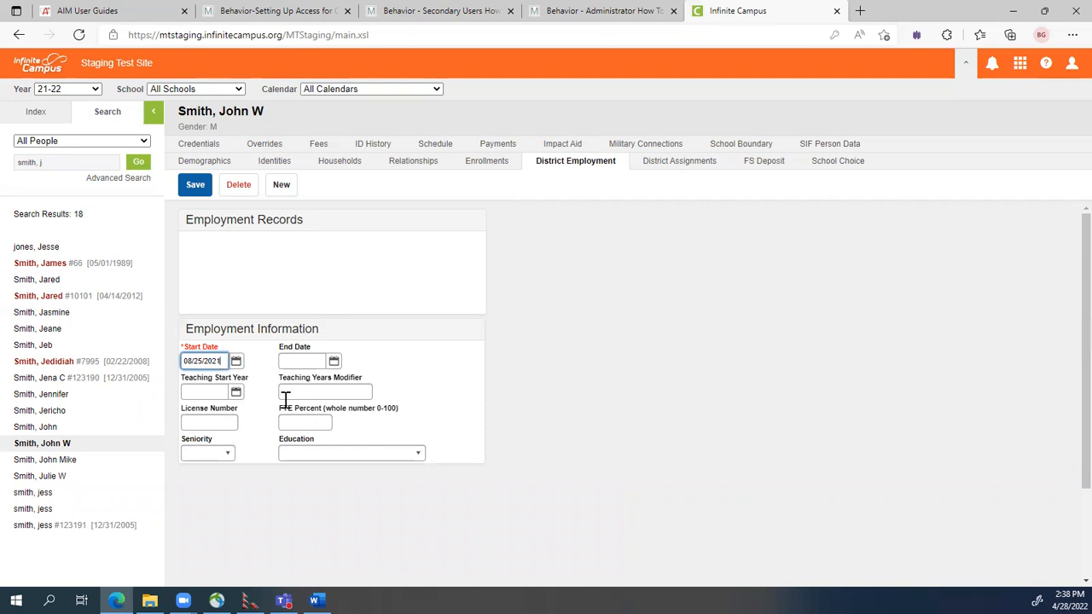
{"action": "left_click", "coordinate": [195, 186]}
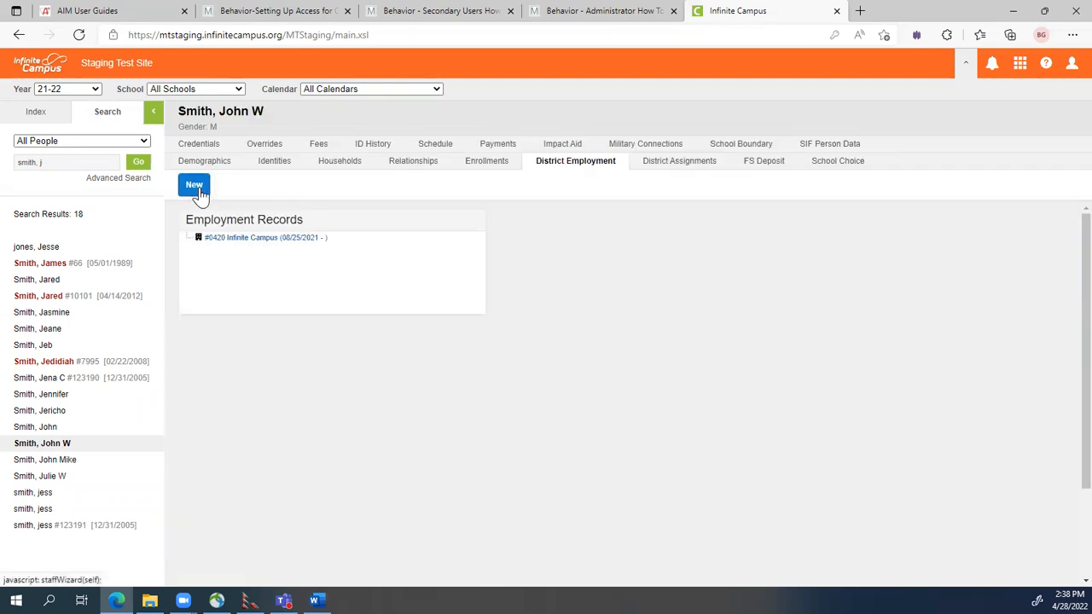
Create and save a Monroe High School district assignment with start date 08/25/2021.
{"action": "left_click", "coordinate": [680, 161]}
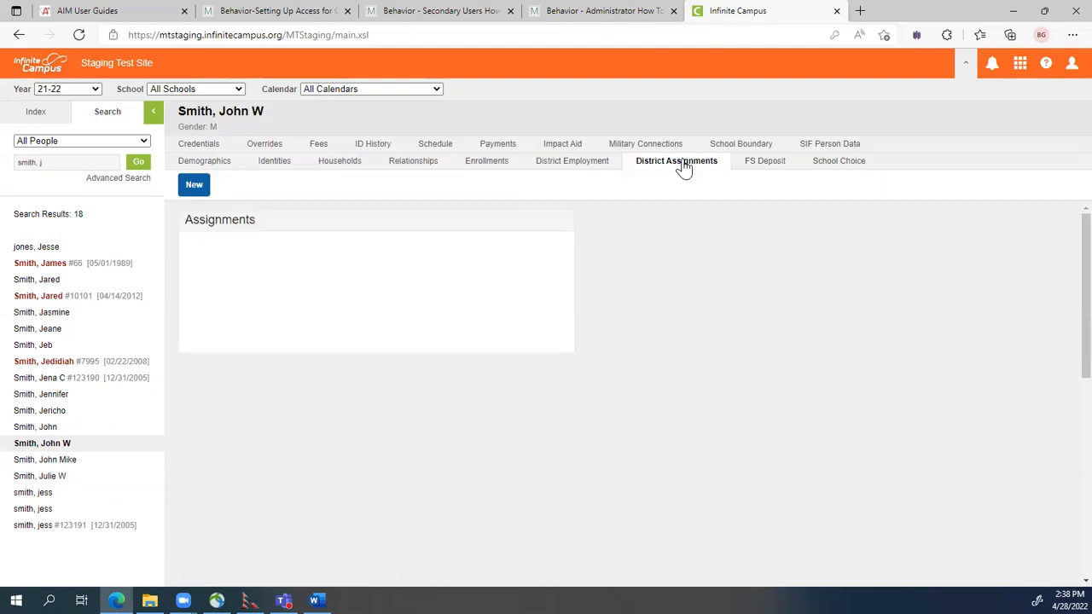
{"action": "left_click", "coordinate": [189, 189]}
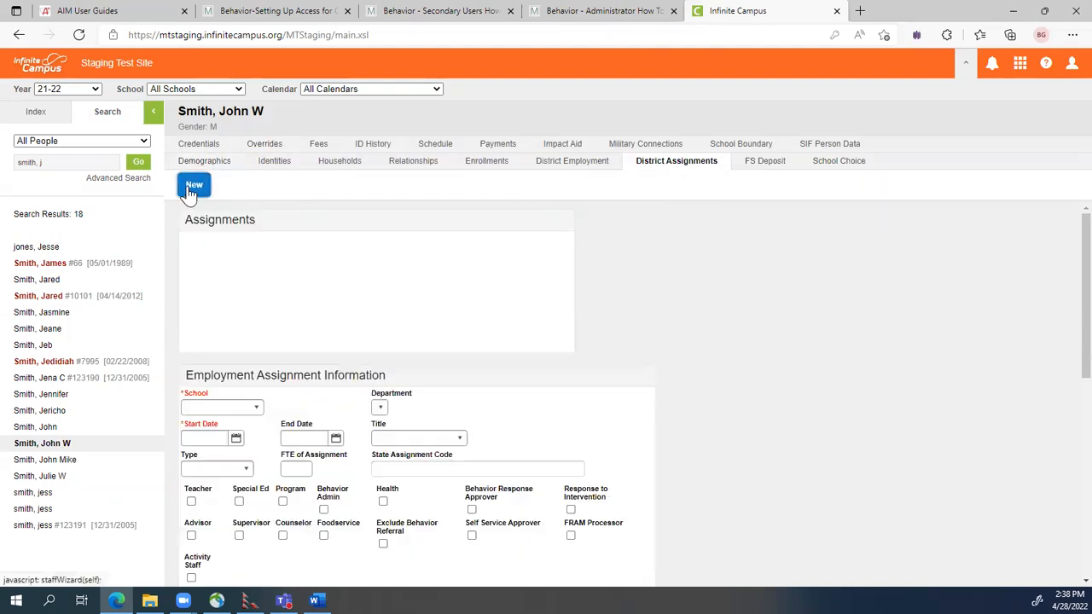
{"action": "left_click", "coordinate": [255, 409]}
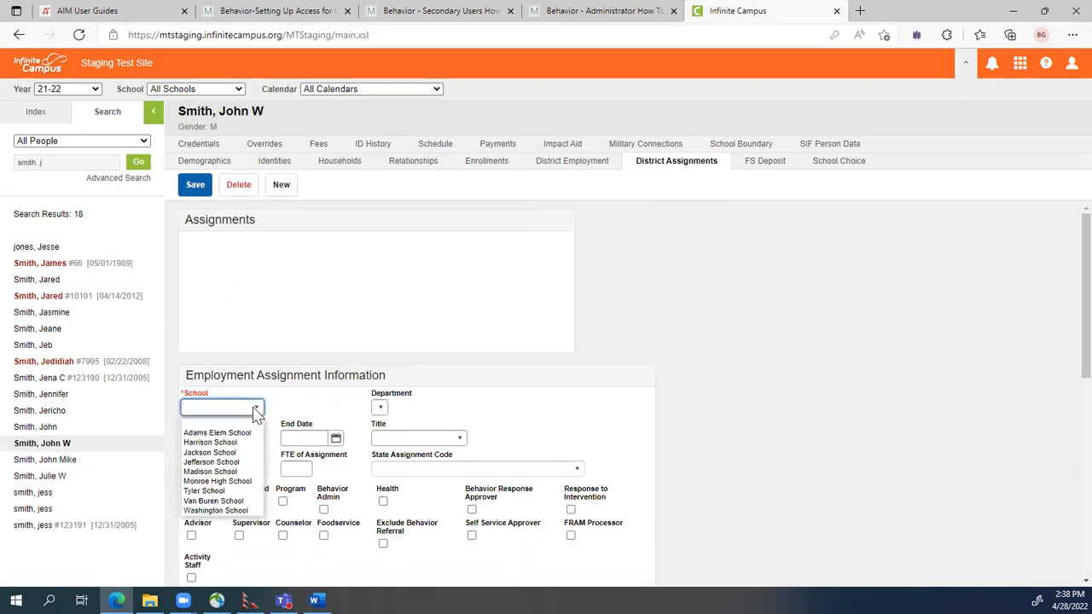
{"action": "left_click", "coordinate": [235, 481]}
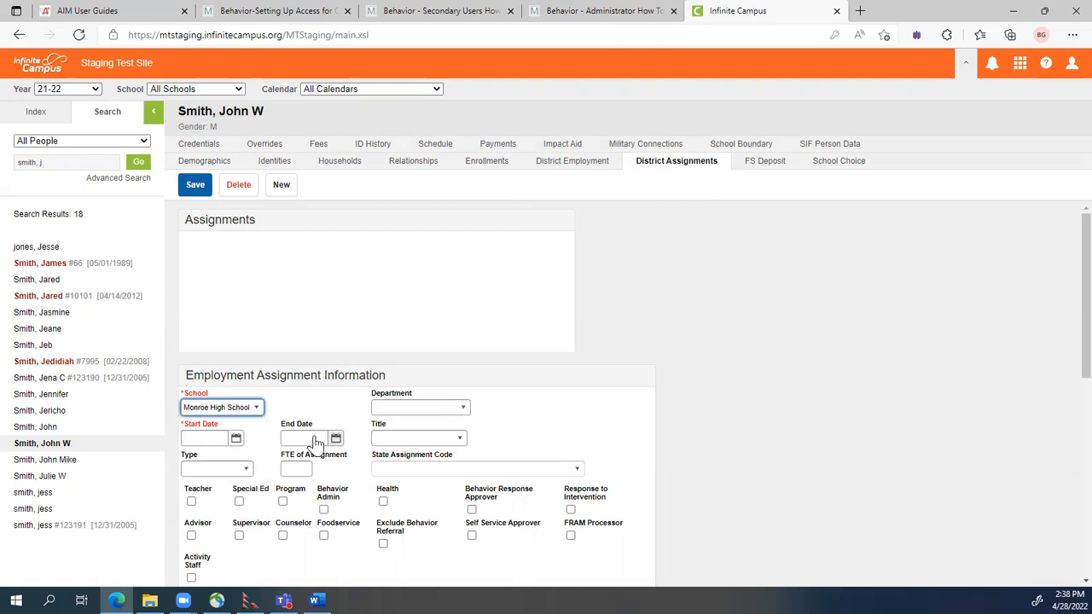
{"action": "left_click", "coordinate": [205, 438]}
{"action": "type", "text": "08/25/2021"}
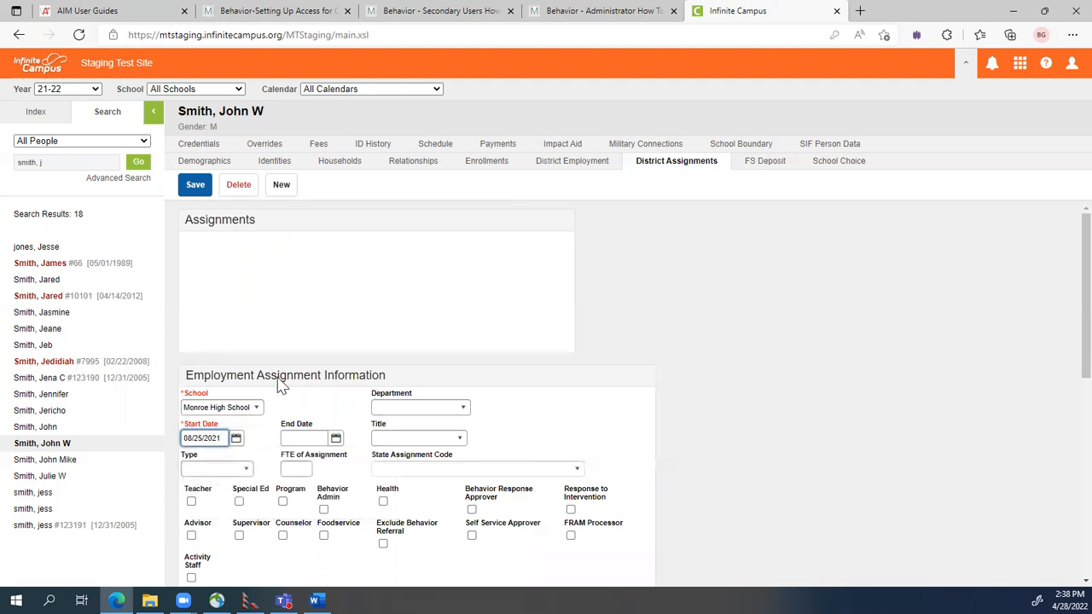
{"action": "scroll", "coordinate": [341, 522], "scroll_direction": "down", "scroll_amount": 1}
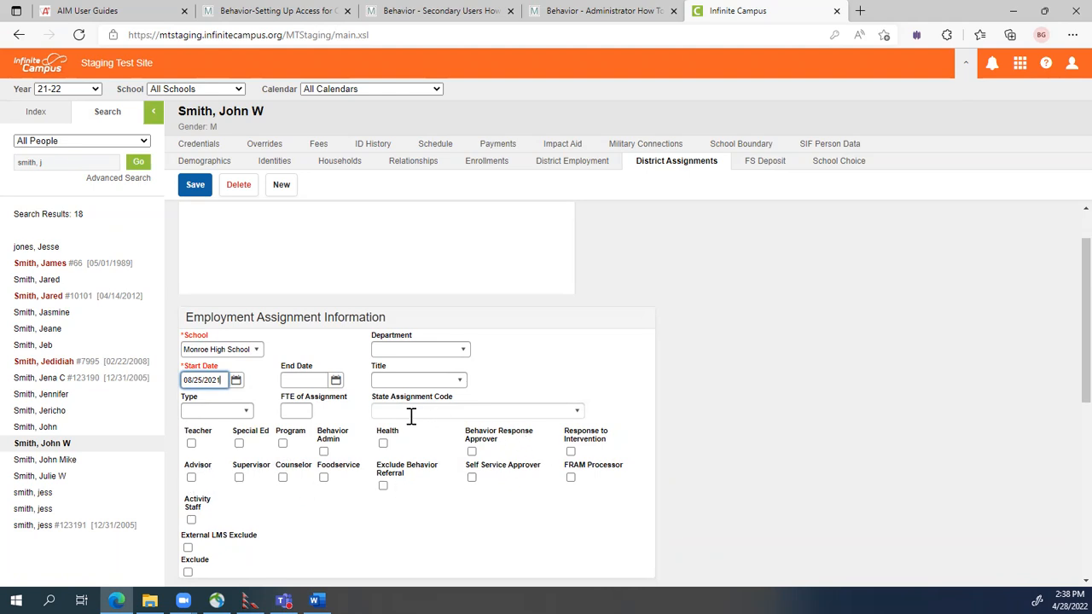
{"action": "left_click", "coordinate": [193, 191]}
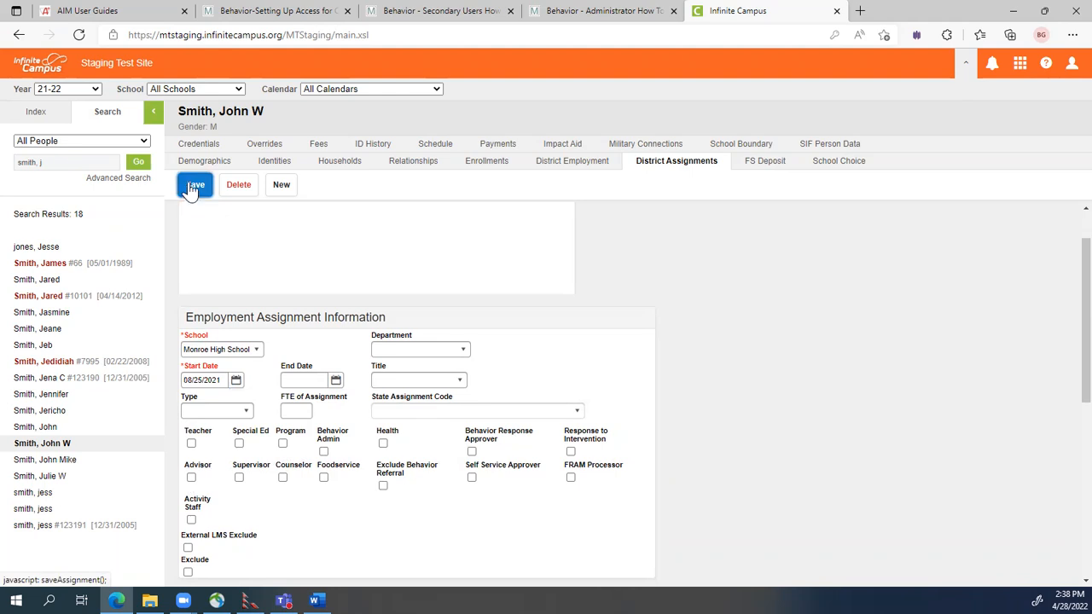
{"action": "left_click", "coordinate": [193, 189]}
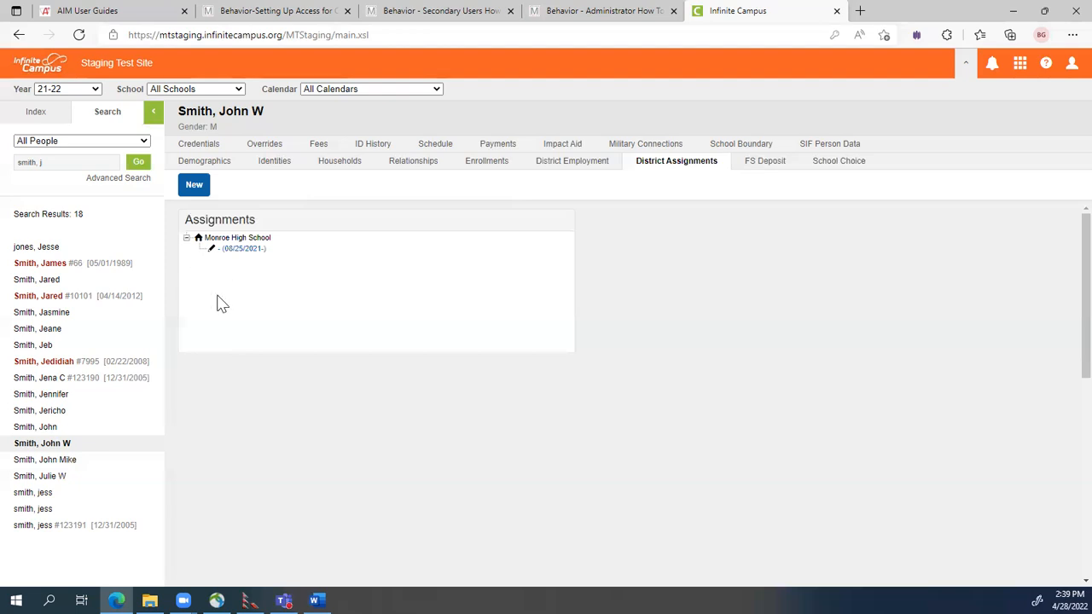
Fill in a new Jefferson School district assignment with start date 08/25/2021 and save it.
{"action": "left_click", "coordinate": [195, 186]}
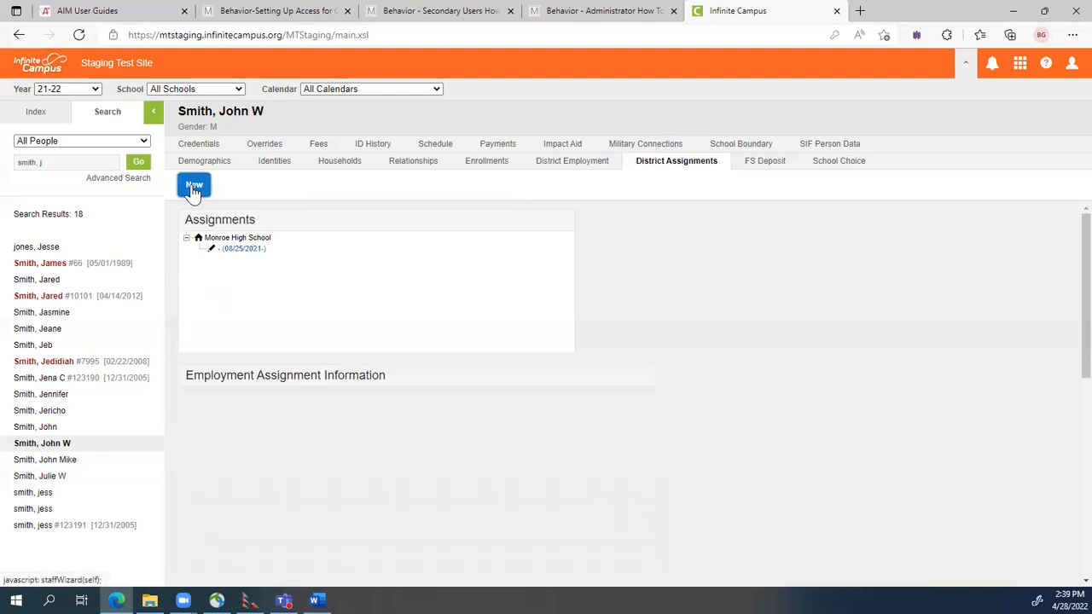
{"action": "left_click", "coordinate": [209, 408]}
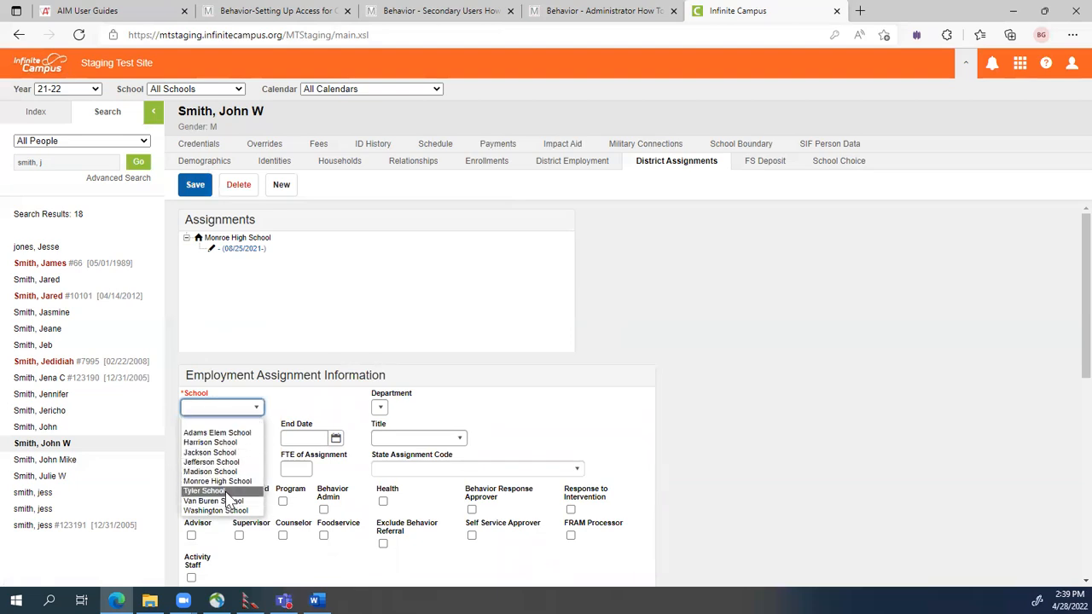
{"action": "left_click", "coordinate": [217, 463]}
{"action": "left_click", "coordinate": [219, 435]}
{"action": "type", "text": "08/25/2"}
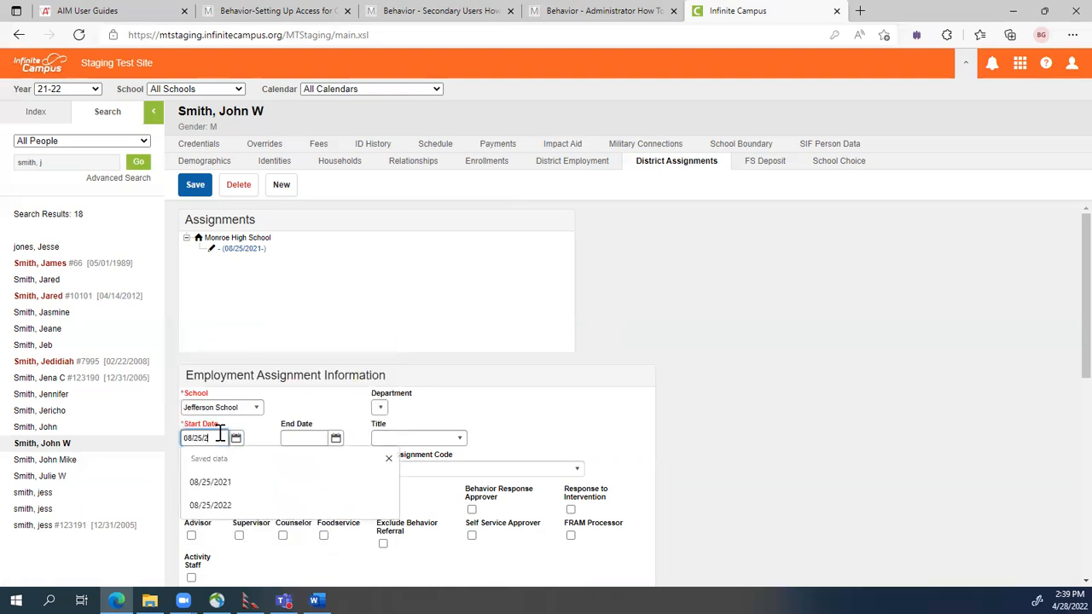
{"action": "type", "text": "021"}
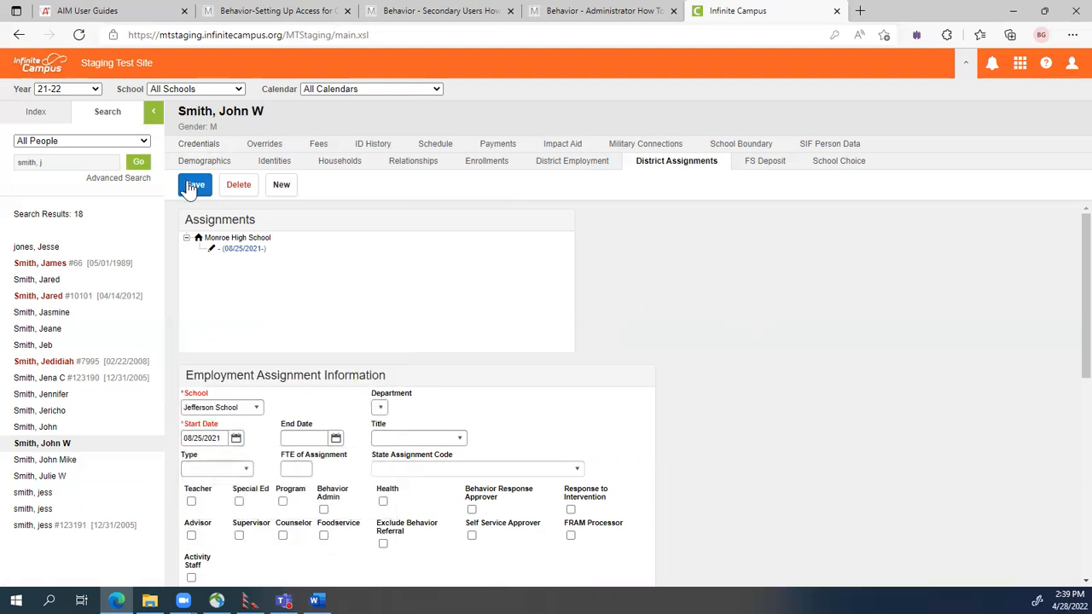
{"action": "left_click", "coordinate": [193, 186]}
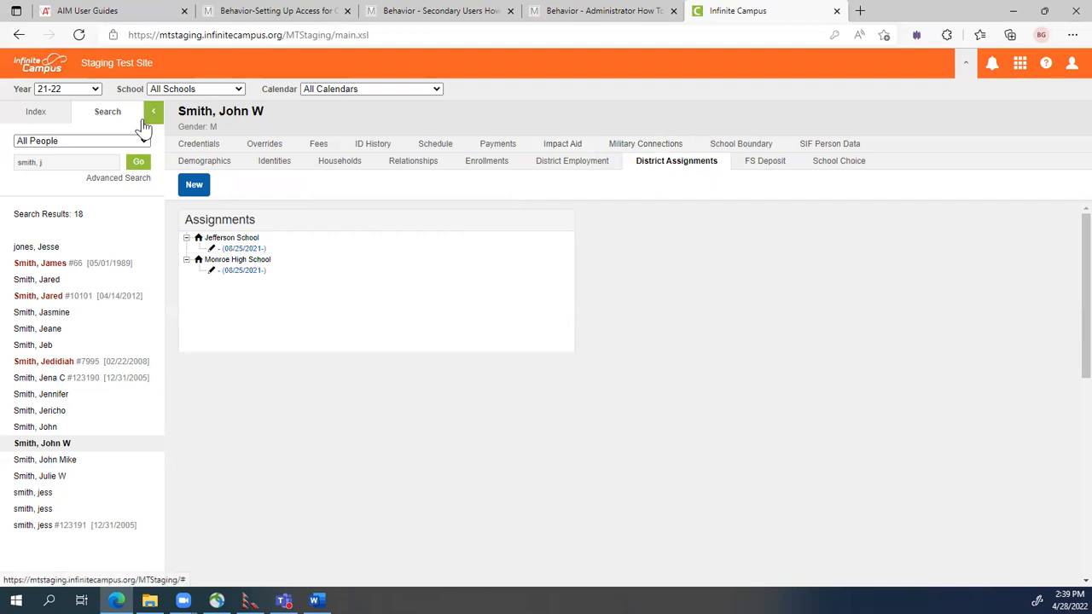
Search user accounts and open the staff member's account from page 2 of the results.
{"action": "left_click", "coordinate": [68, 142]}
{"action": "left_click", "coordinate": [39, 246]}
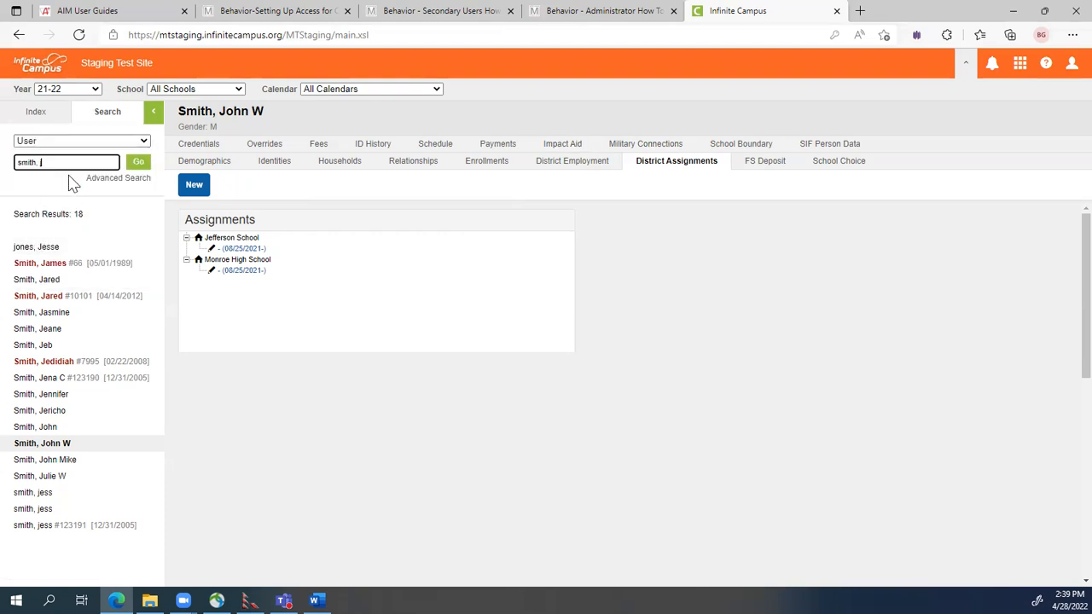
{"action": "left_click", "coordinate": [136, 163]}
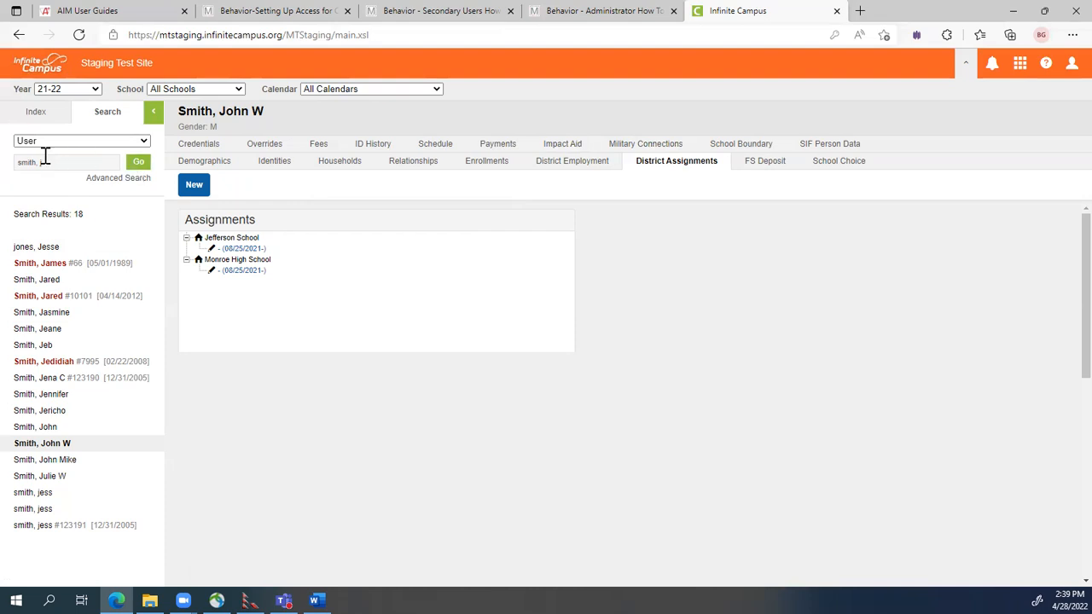
{"action": "key", "text": "Return"}
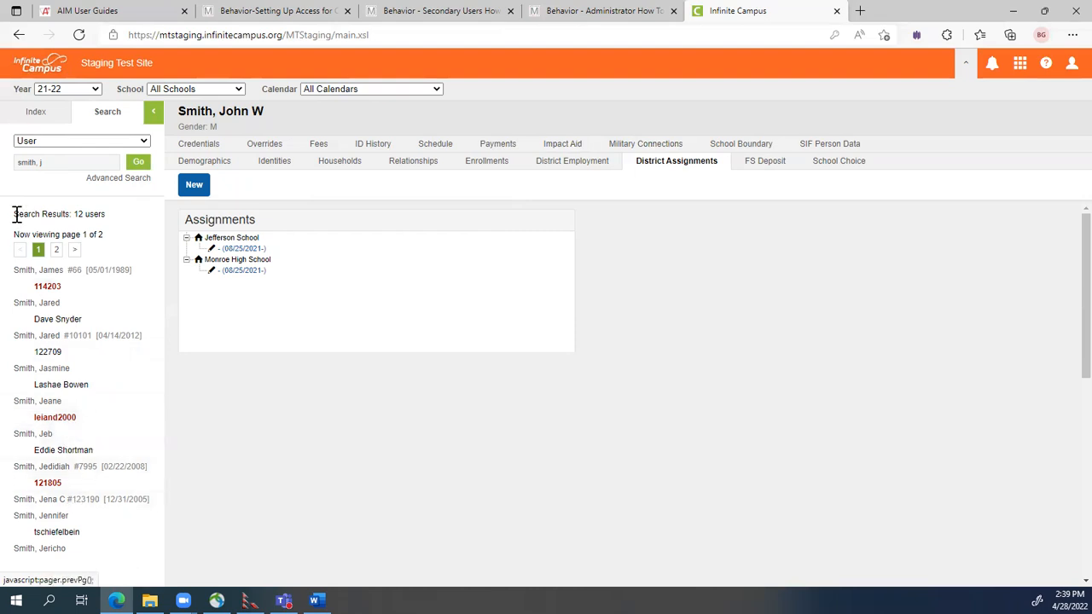
{"action": "left_click", "coordinate": [57, 251]}
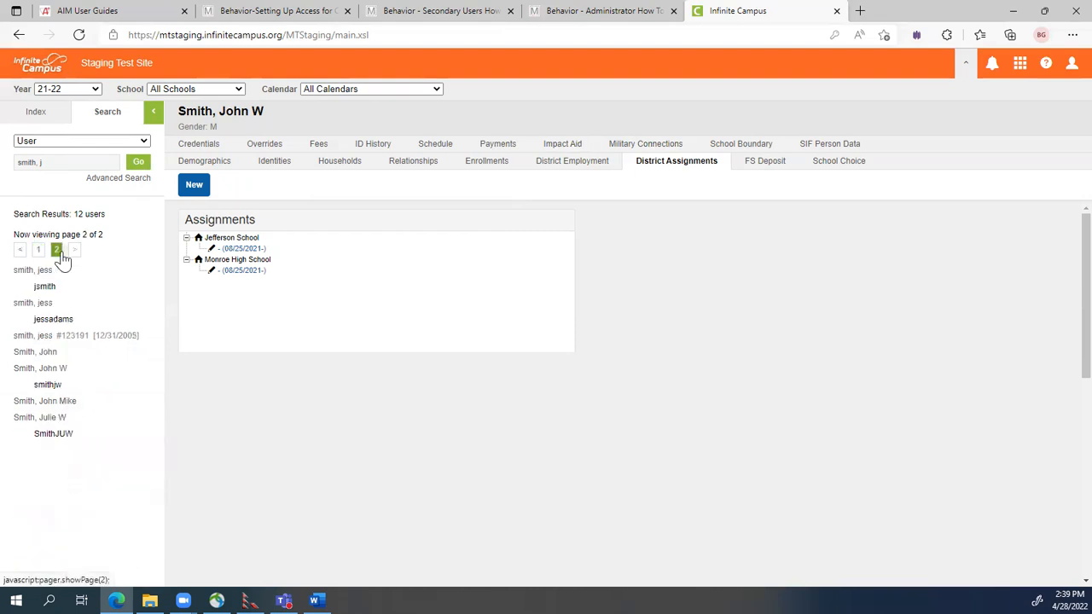
{"action": "left_click", "coordinate": [48, 385]}
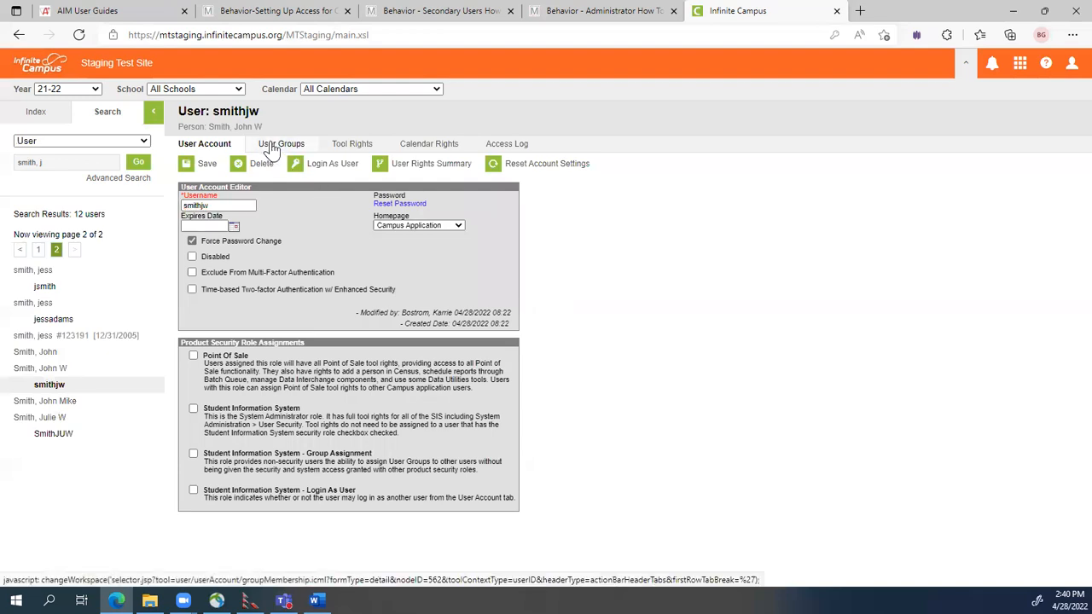
Add Data Validation and *Cal All Schools Current Year to the account's user groups and save.
{"action": "left_click", "coordinate": [271, 149]}
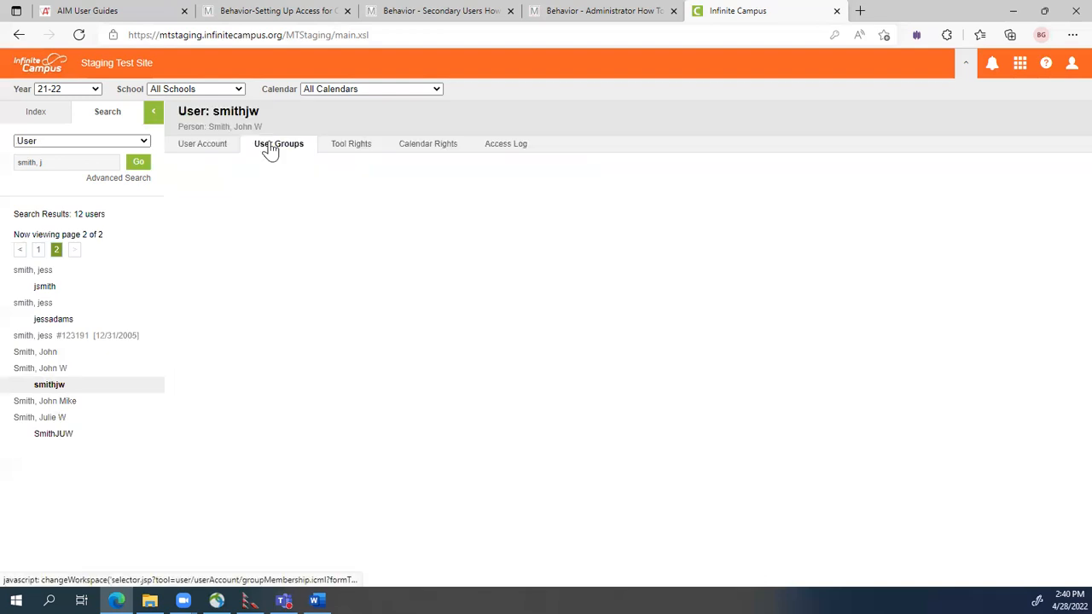
{"action": "left_click", "coordinate": [269, 147]}
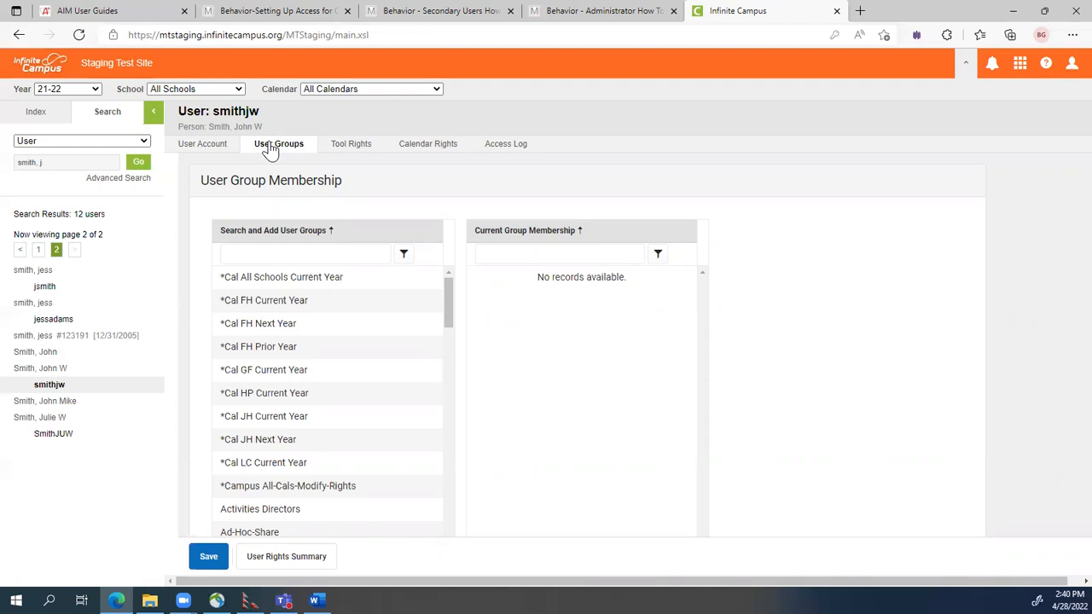
{"action": "scroll", "coordinate": [373, 336], "scroll_direction": "down", "scroll_amount": 3}
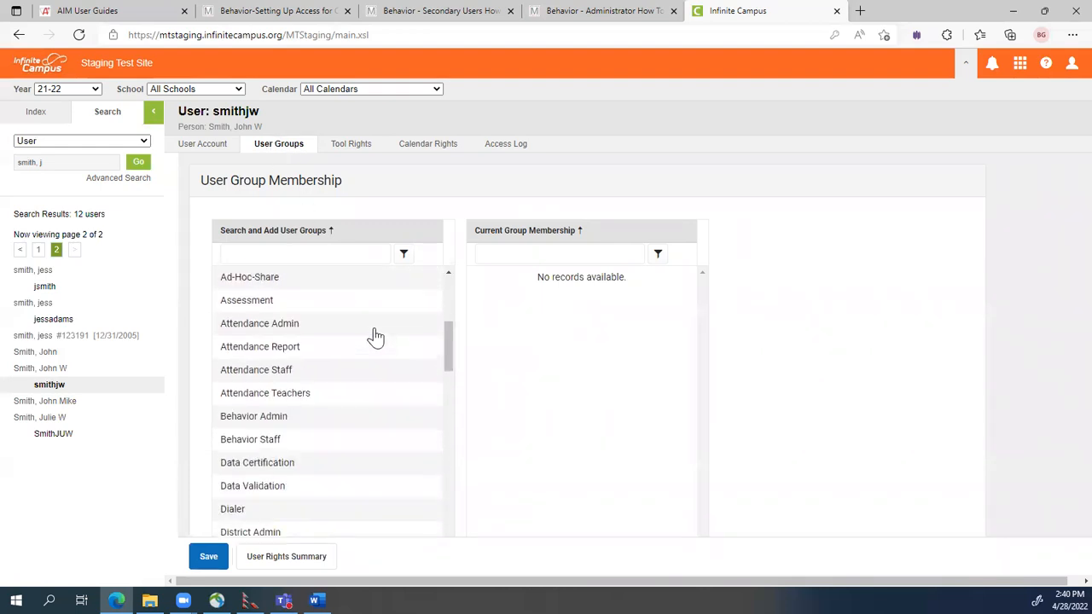
{"action": "left_click", "coordinate": [256, 480]}
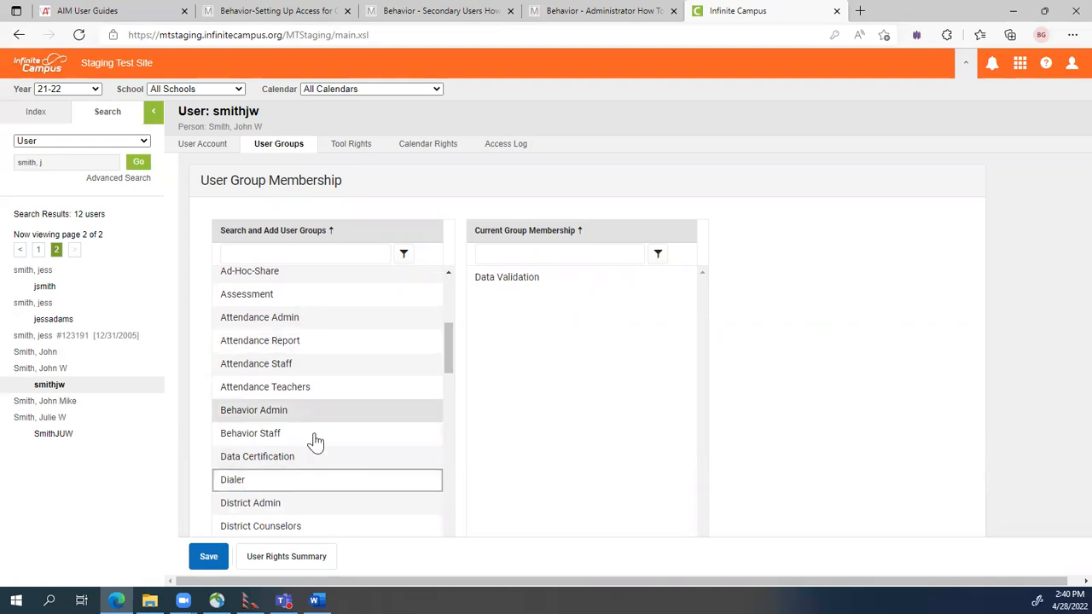
{"action": "scroll", "coordinate": [316, 441], "scroll_direction": "up", "scroll_amount": 3}
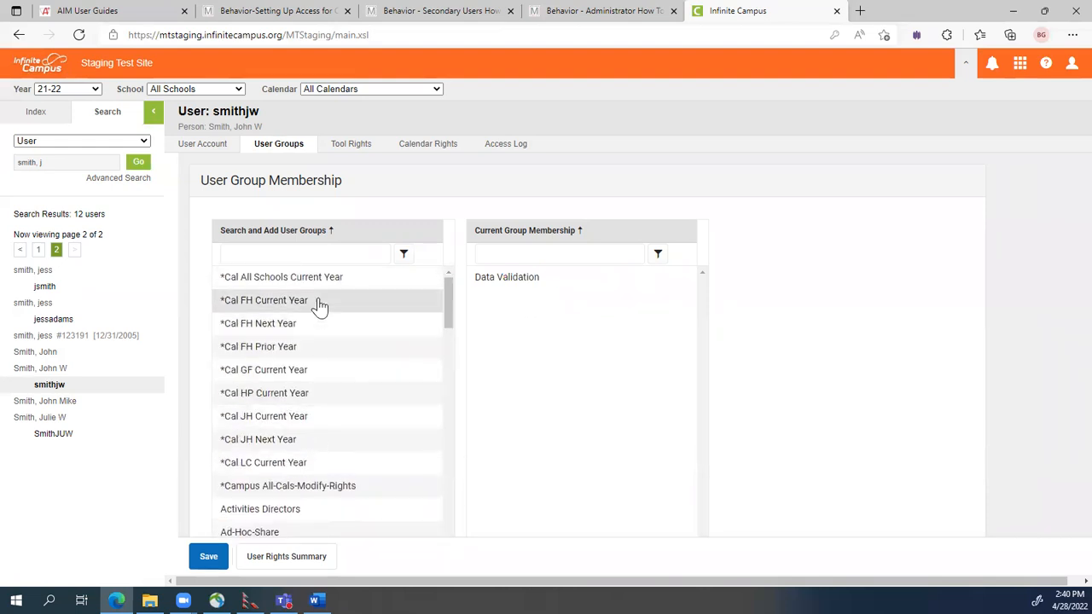
{"action": "left_click", "coordinate": [290, 284]}
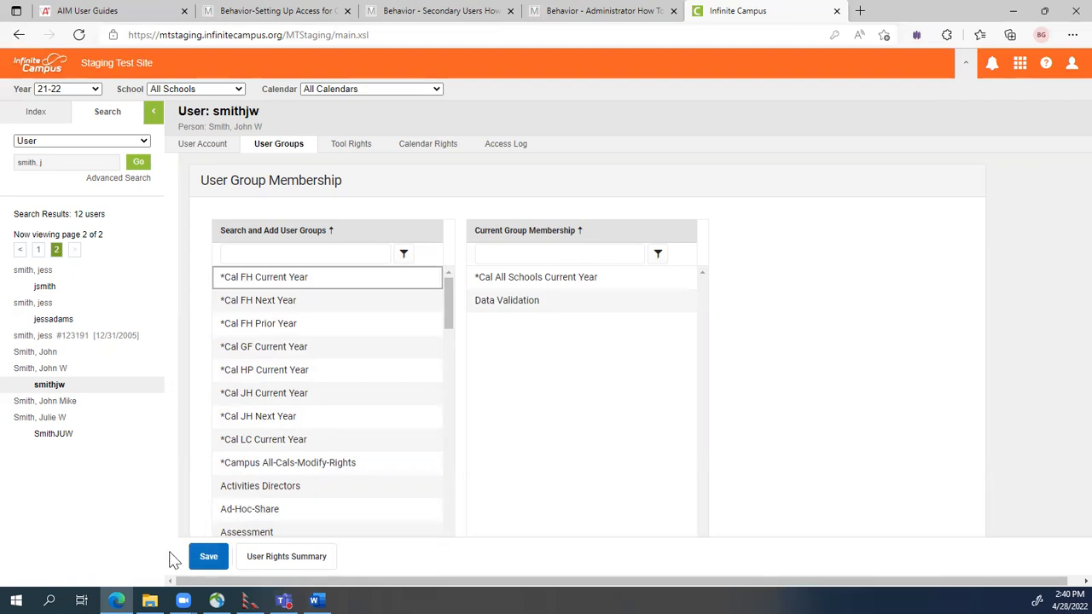
{"action": "left_click", "coordinate": [198, 558]}
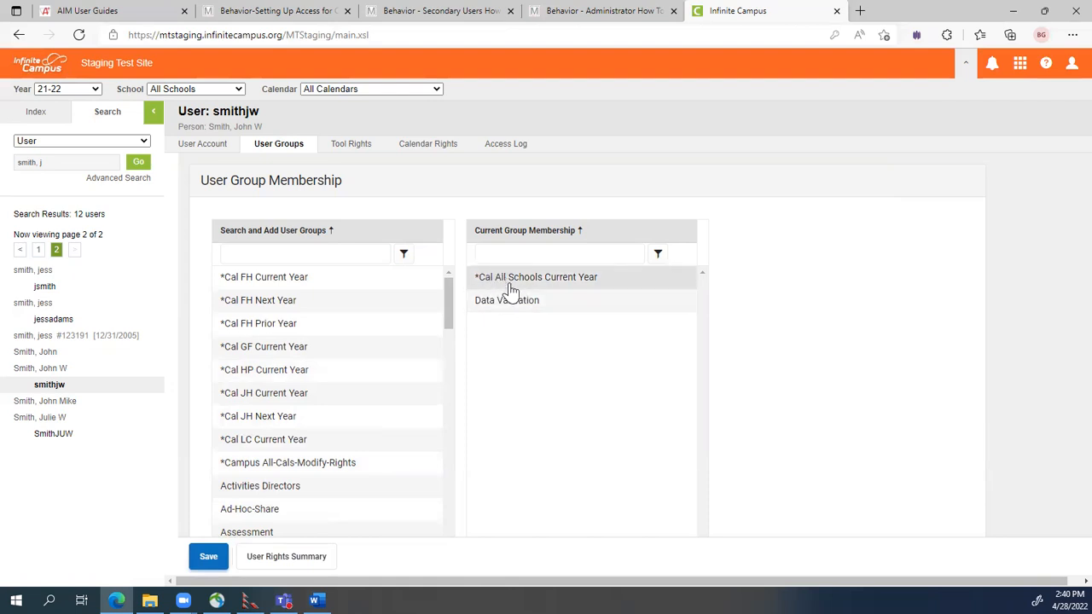
{"action": "left_click", "coordinate": [427, 145]}
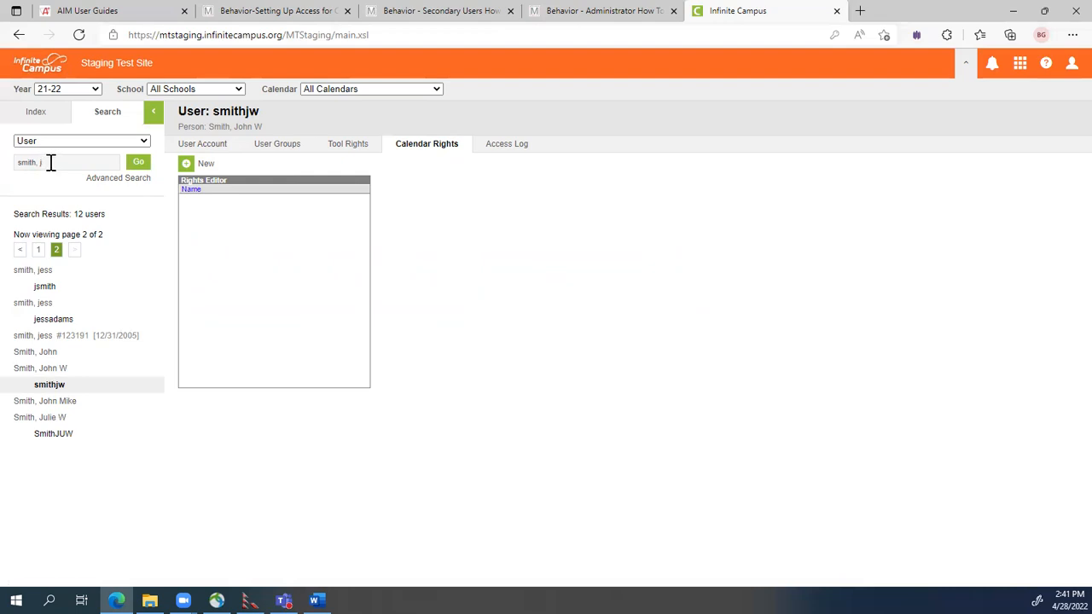
Select the old search text so it can be replaced.
{"action": "left_click_drag", "start_coordinate": [52, 162], "coordinate": [19, 159]}
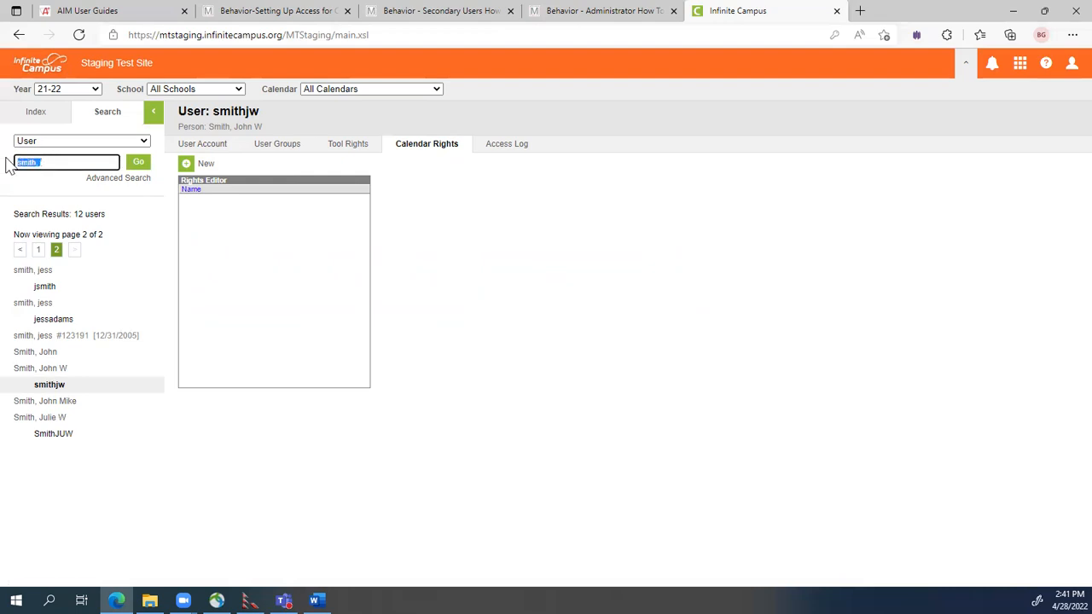
Search users by the staff member's surname and page ahead to her entry on page 7.
{"action": "type", "text": "sm"}
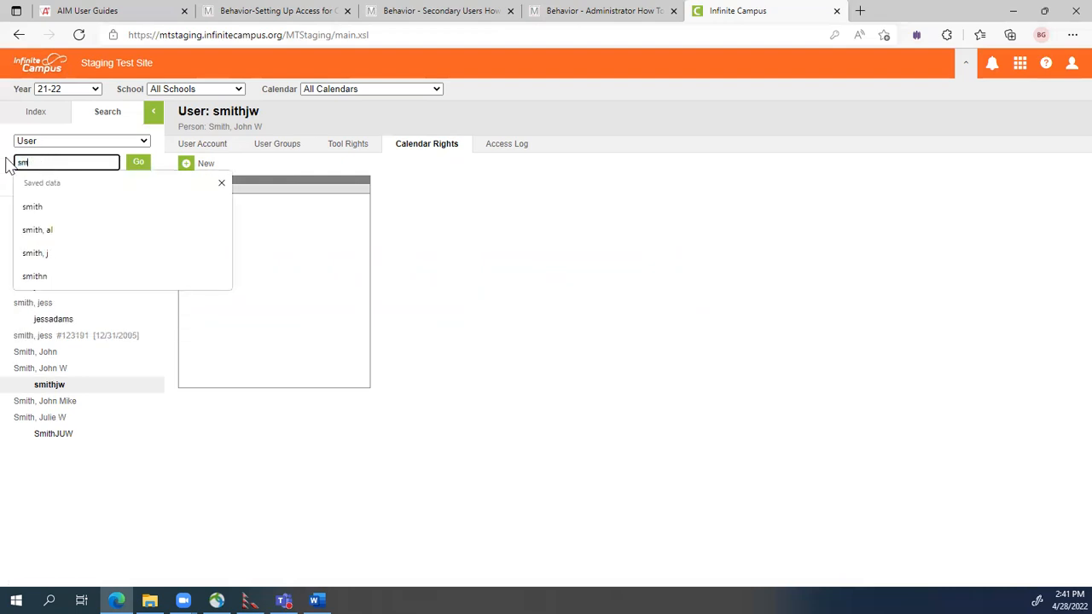
{"action": "key", "text": "Return"}
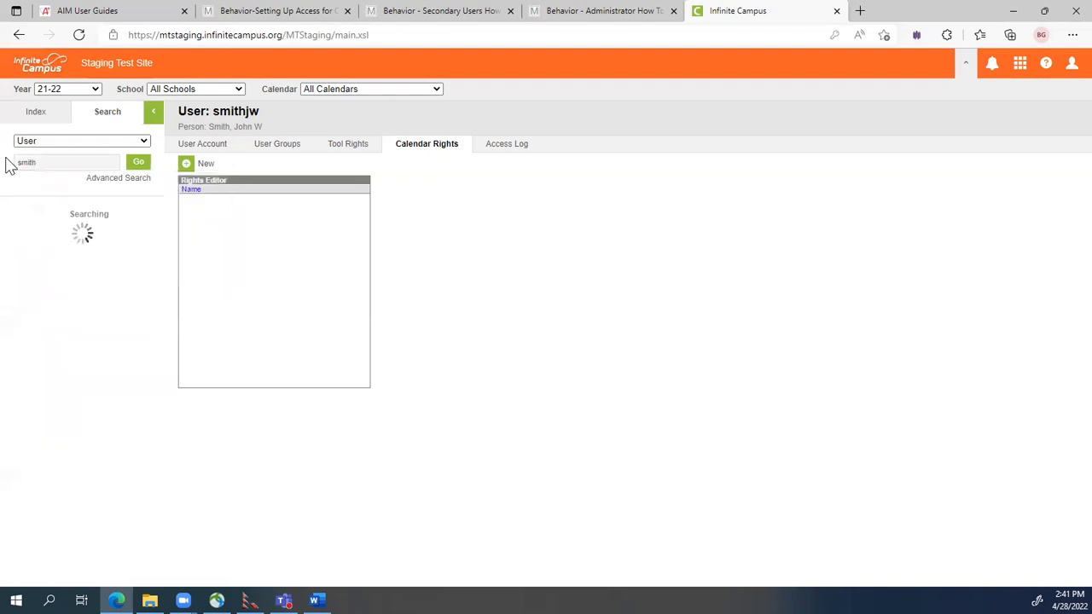
{"action": "scroll", "coordinate": [103, 401], "scroll_direction": "down", "scroll_amount": 1}
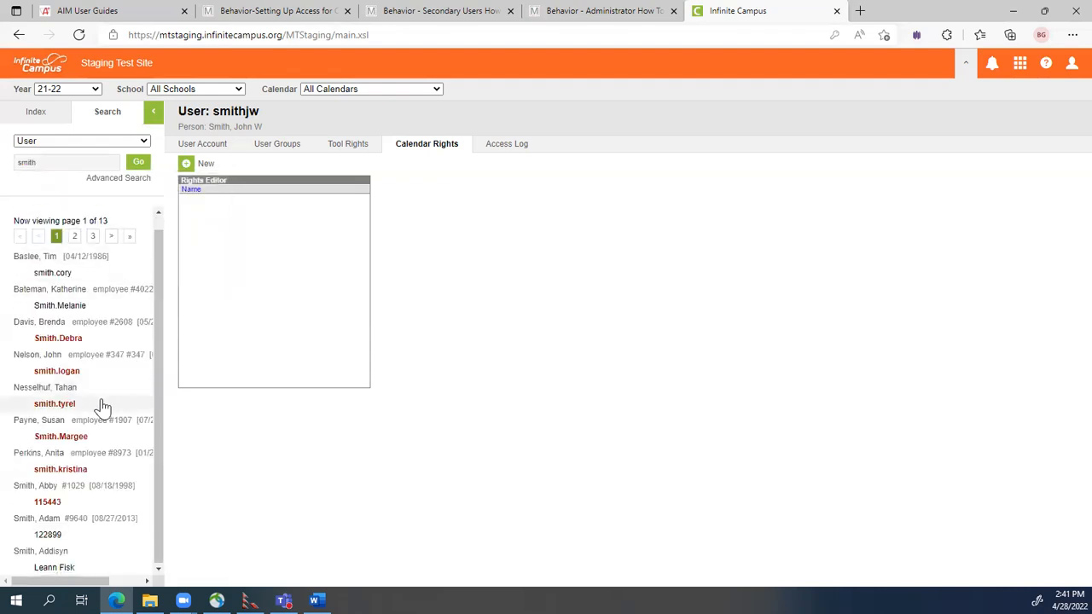
{"action": "left_click", "coordinate": [74, 235]}
{"action": "left_click", "coordinate": [76, 249]}
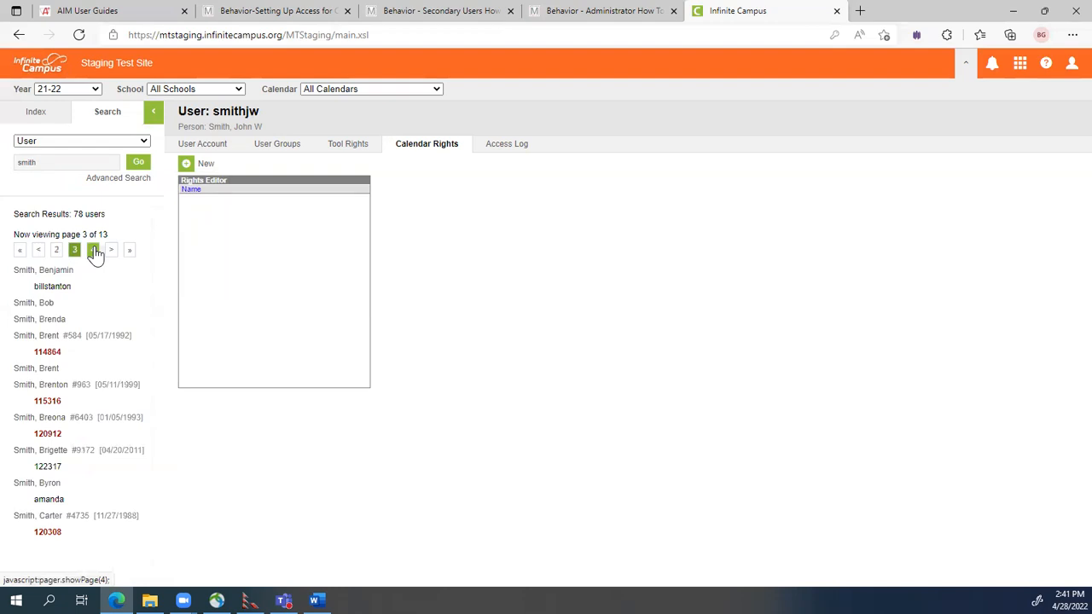
{"action": "left_click", "coordinate": [93, 249]}
{"action": "left_click", "coordinate": [93, 250]}
{"action": "left_click", "coordinate": [92, 249]}
{"action": "left_click", "coordinate": [93, 249]}
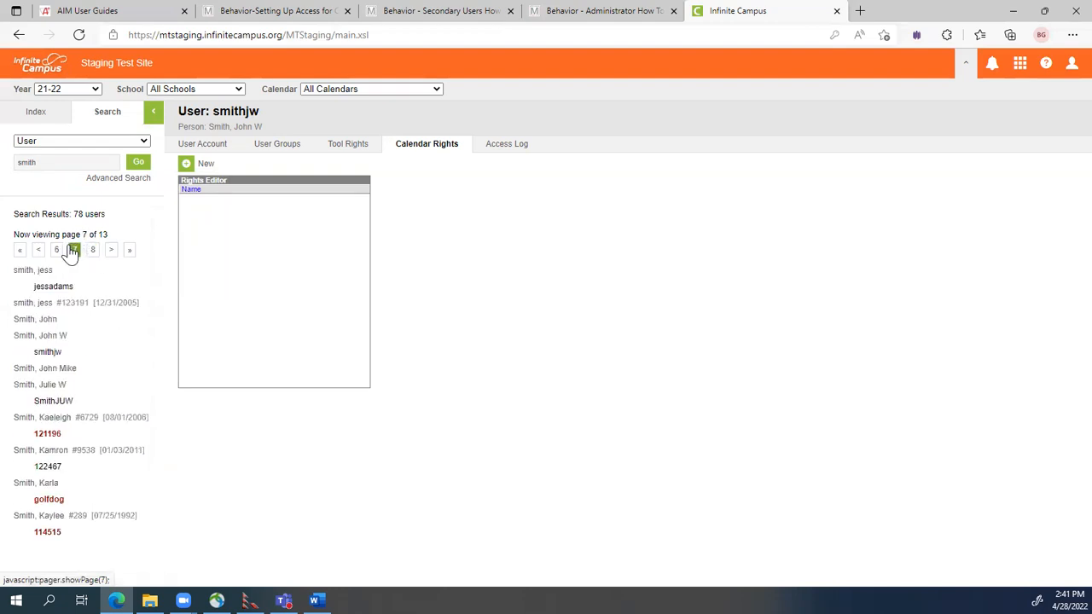
{"action": "left_click", "coordinate": [48, 390]}
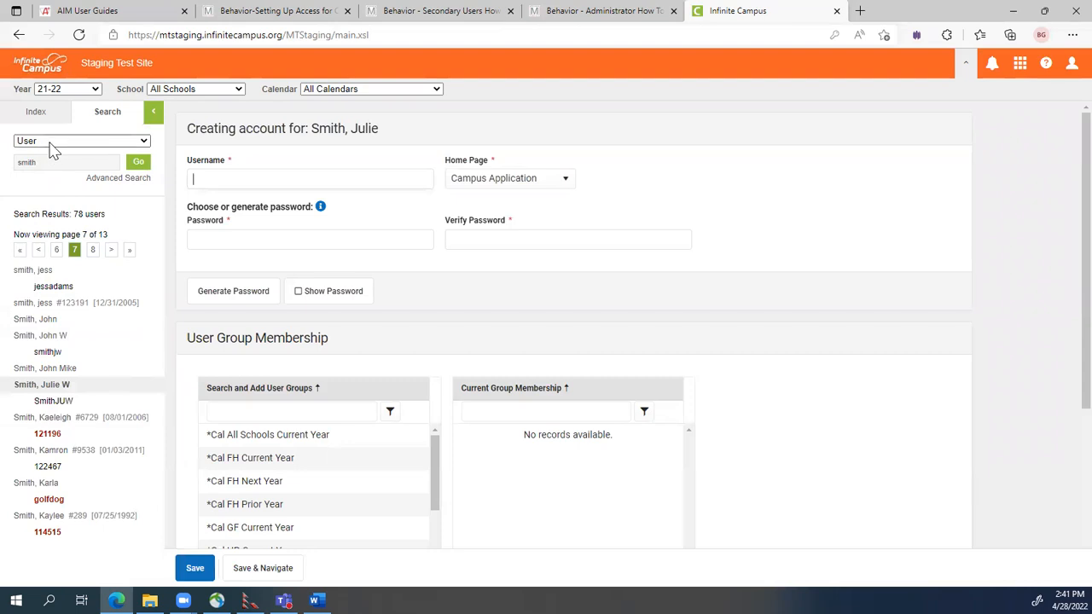
Switch the search to All People, narrow it to her name, and open her person record.
{"action": "left_click", "coordinate": [52, 141]}
{"action": "left_click", "coordinate": [47, 177]}
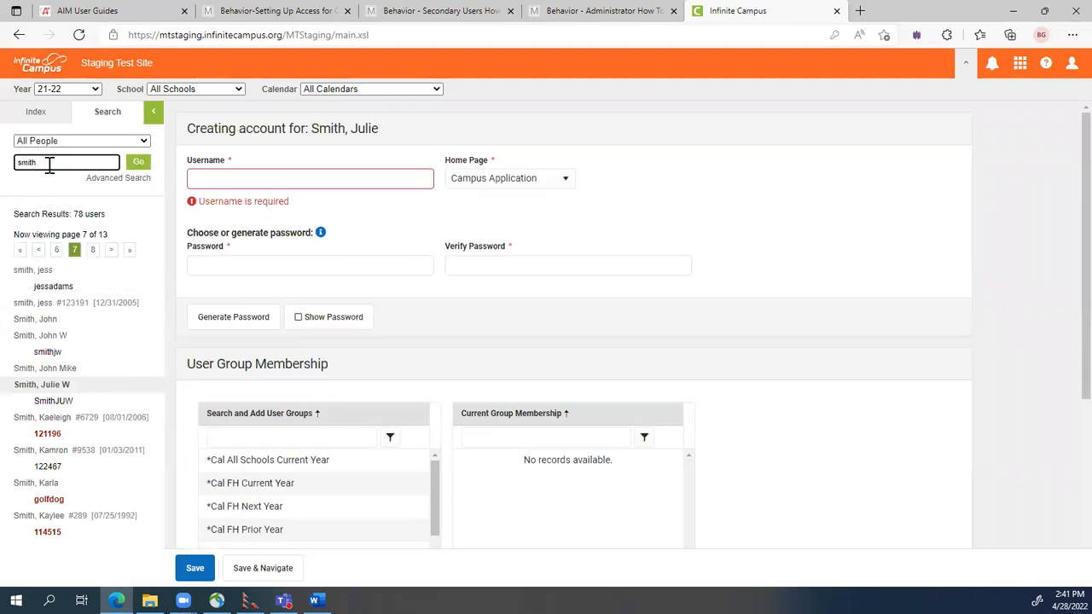
{"action": "left_click", "coordinate": [138, 163]}
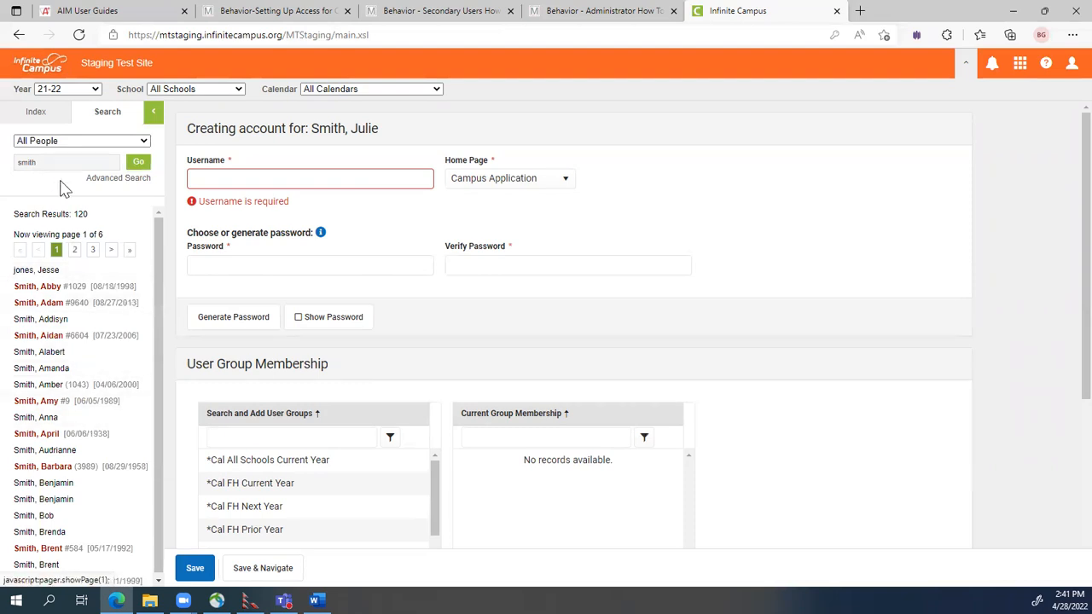
{"action": "left_click", "coordinate": [41, 161]}
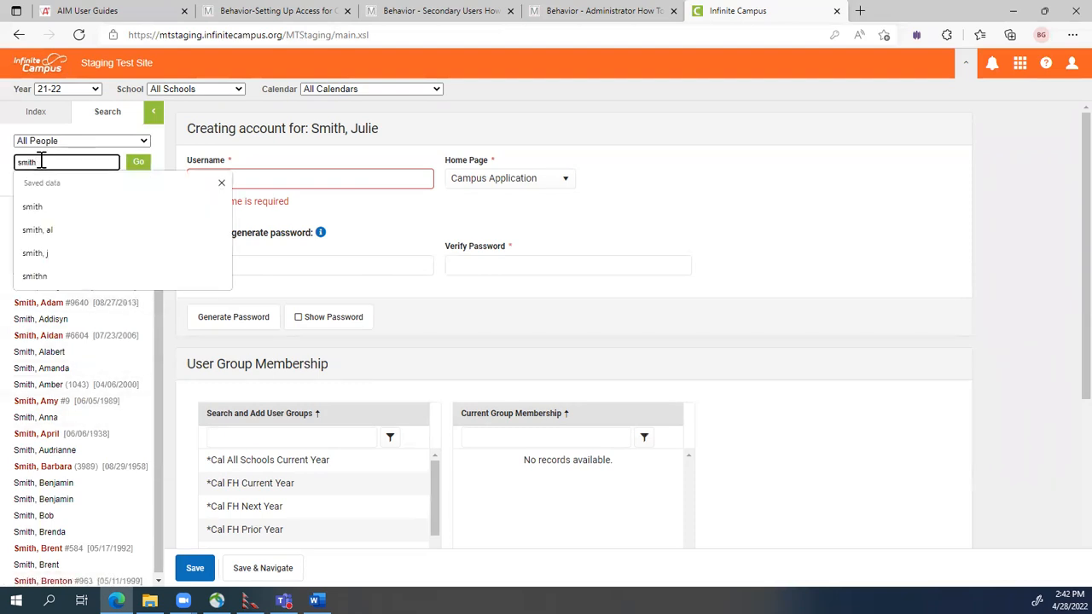
{"action": "type", "text": ", j"}
{"action": "key", "text": "Return"}
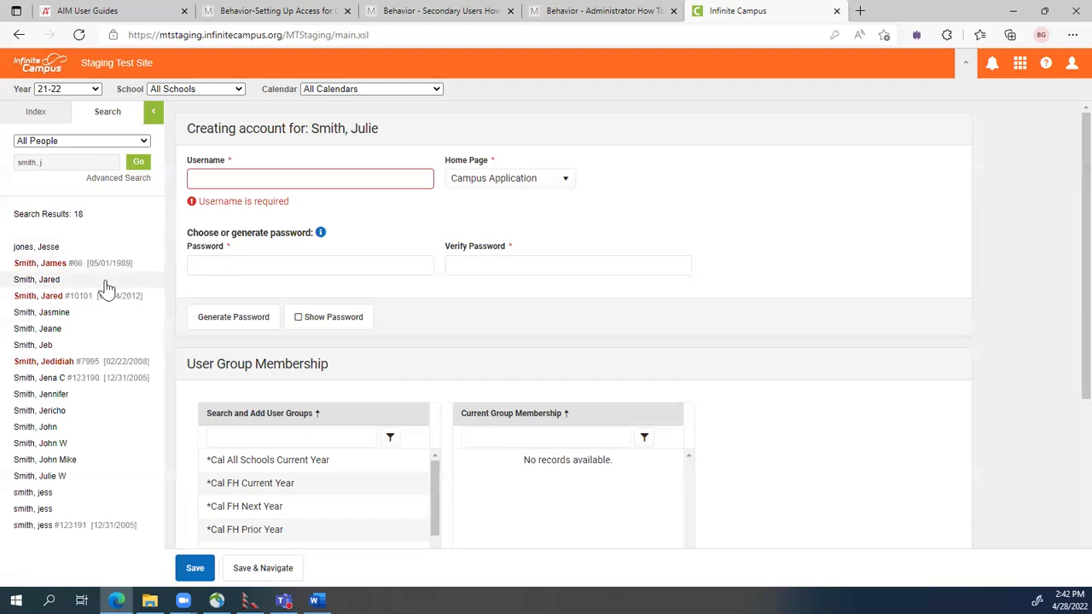
{"action": "left_click", "coordinate": [58, 168]}
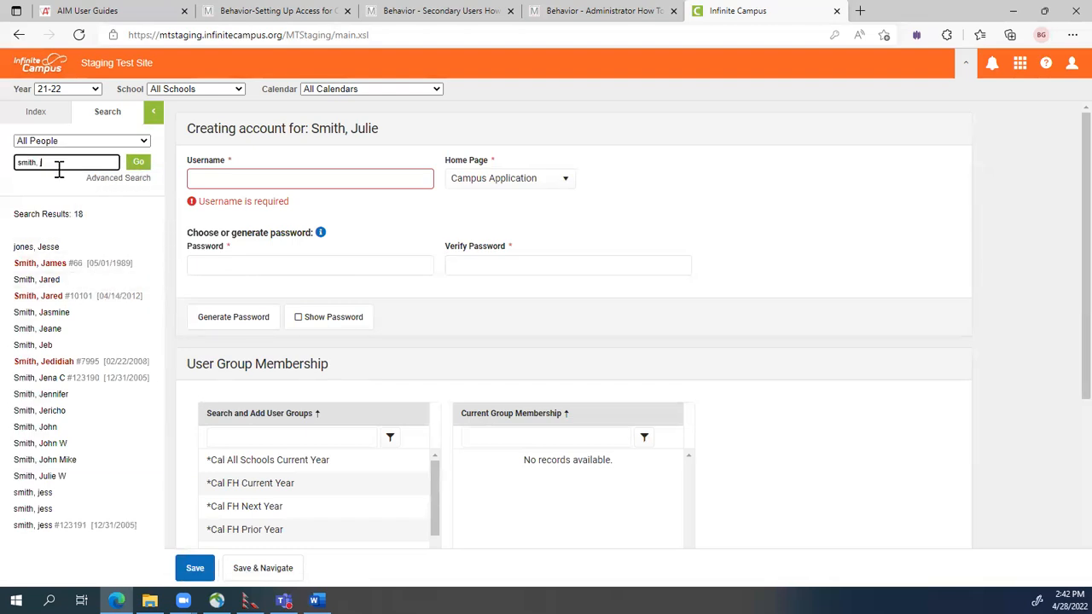
{"action": "key", "text": "Return"}
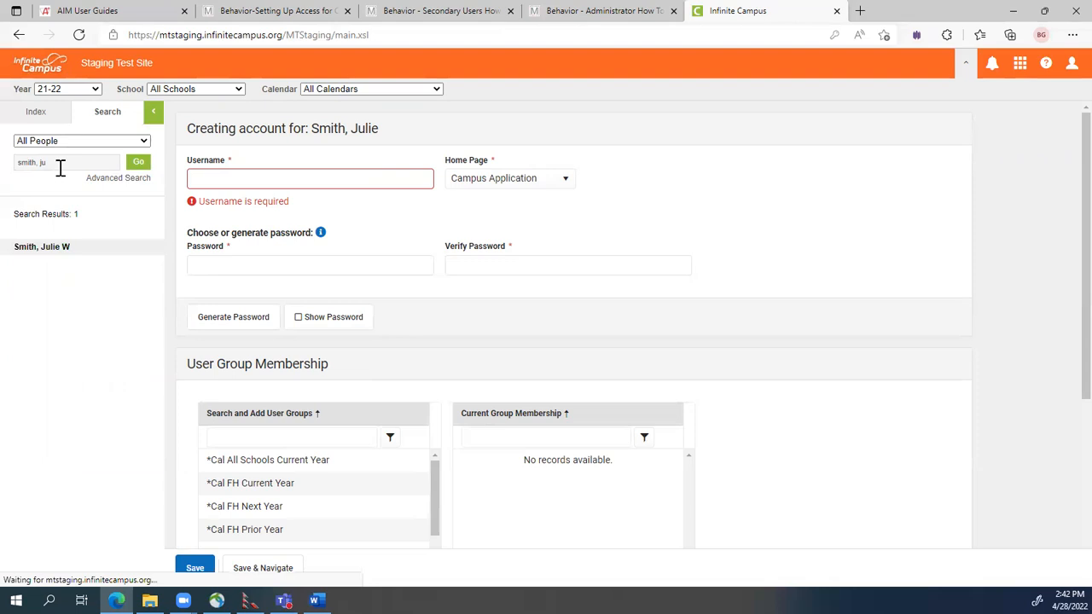
{"action": "left_click", "coordinate": [50, 247]}
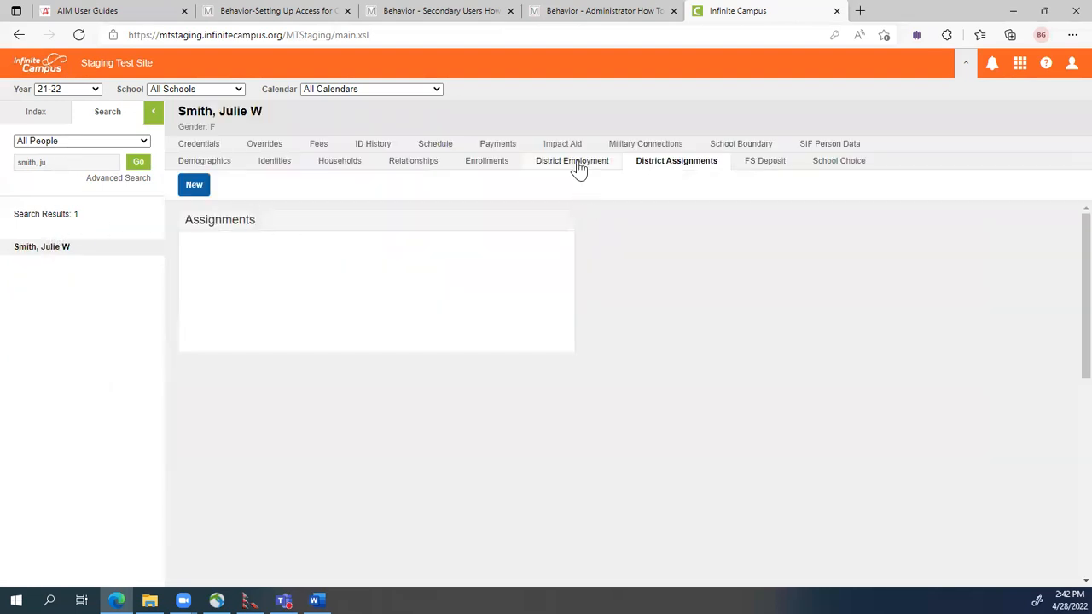
Create and save a District Employment record with start date 08/25/2021.
{"action": "left_click", "coordinate": [576, 162]}
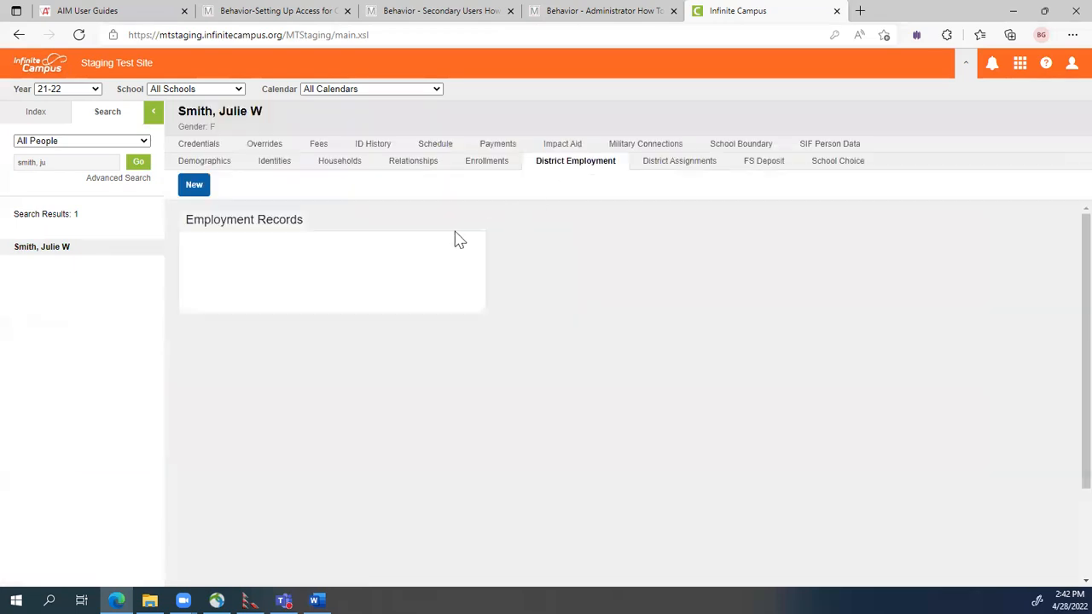
{"action": "left_click", "coordinate": [194, 187]}
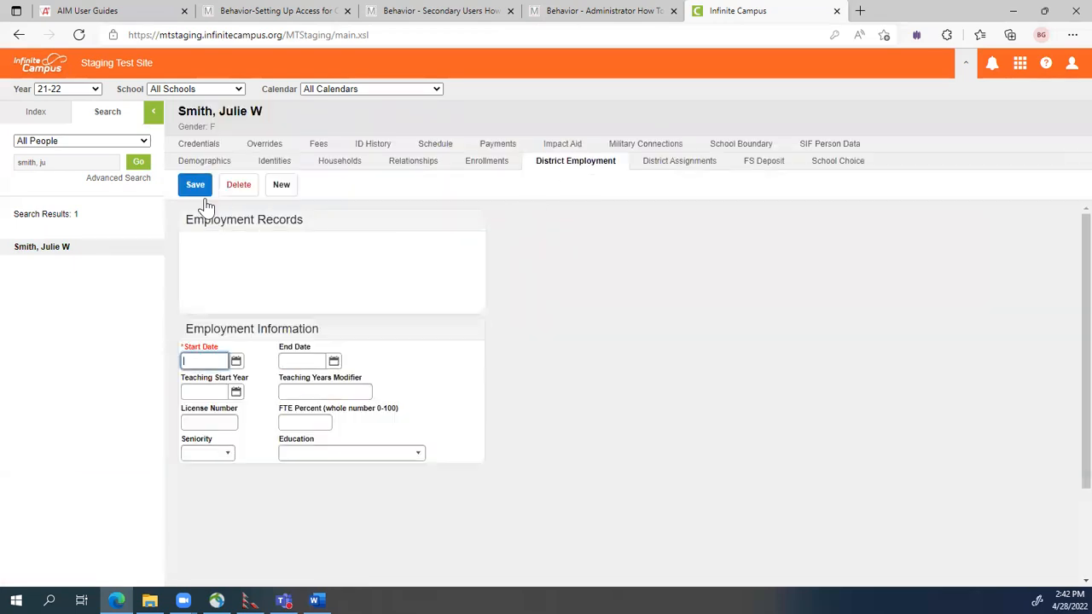
{"action": "left_click", "coordinate": [207, 360]}
{"action": "type", "text": "08/25/2021"}
{"action": "left_click", "coordinate": [564, 376]}
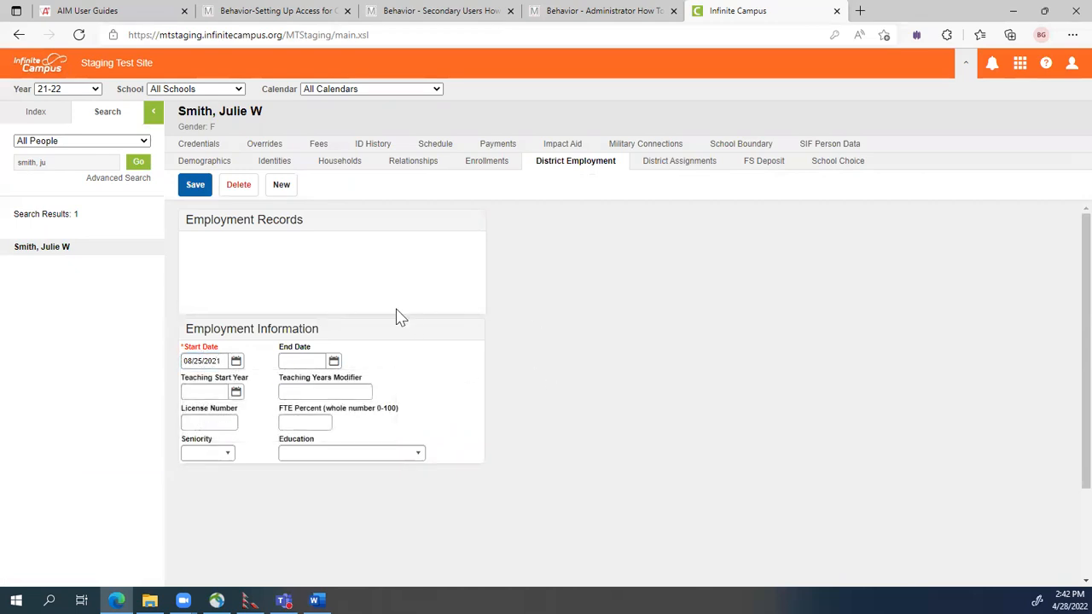
{"action": "left_click", "coordinate": [196, 188]}
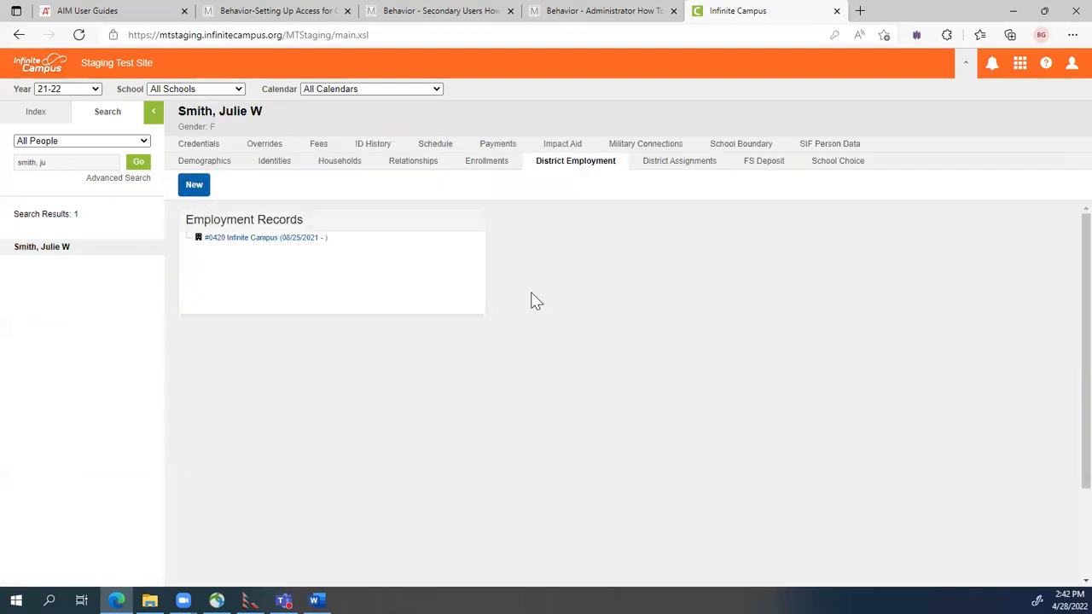
{"action": "left_click", "coordinate": [678, 162]}
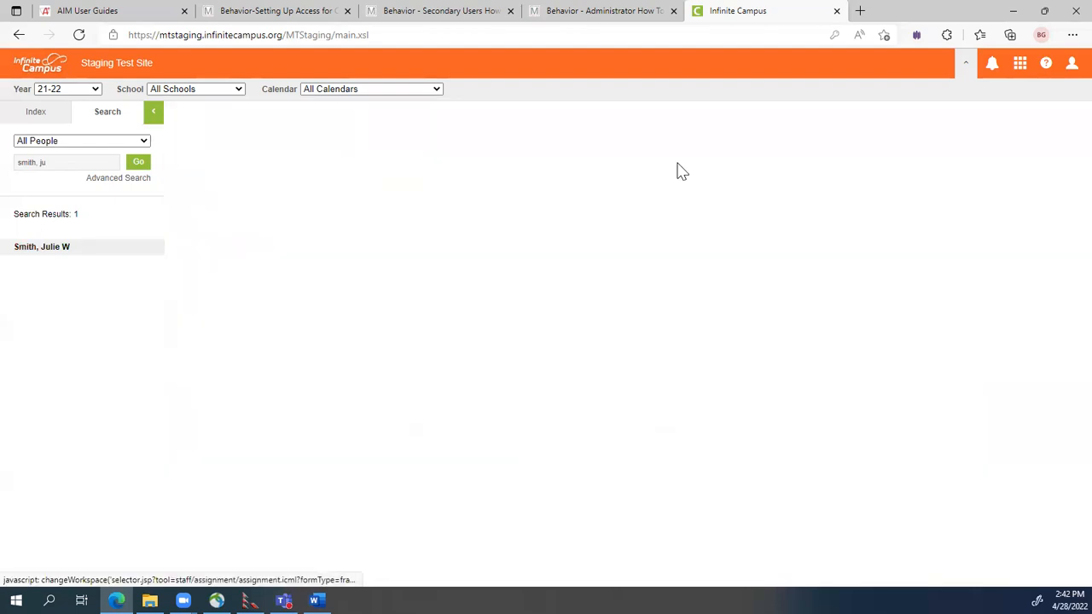
Add and save a Monroe High School district assignment starting 8/25/2021.
{"action": "left_click", "coordinate": [195, 188]}
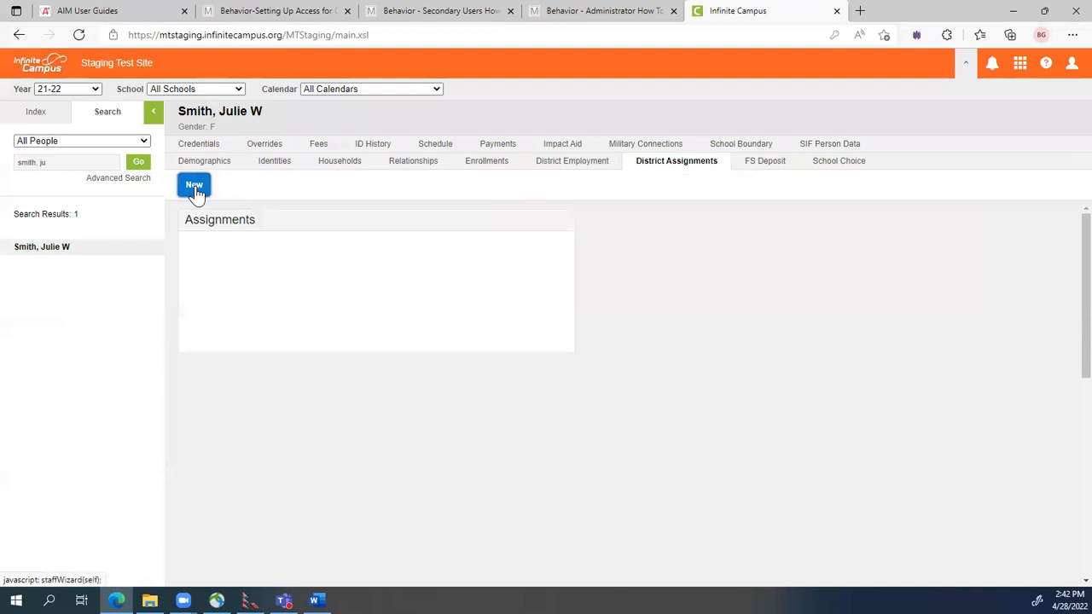
{"action": "left_click", "coordinate": [229, 408]}
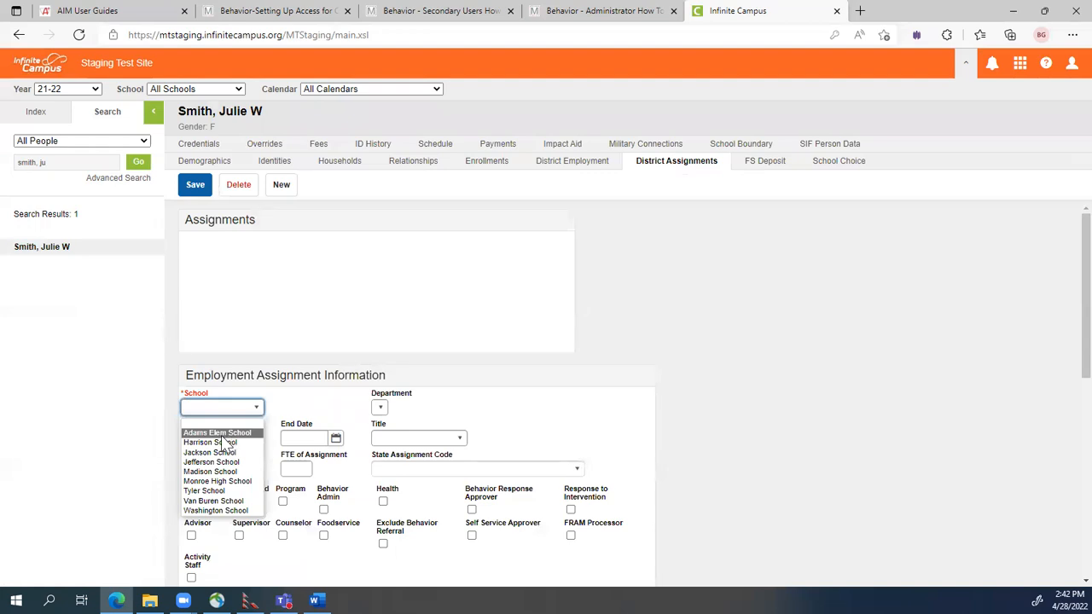
{"action": "left_click", "coordinate": [213, 481]}
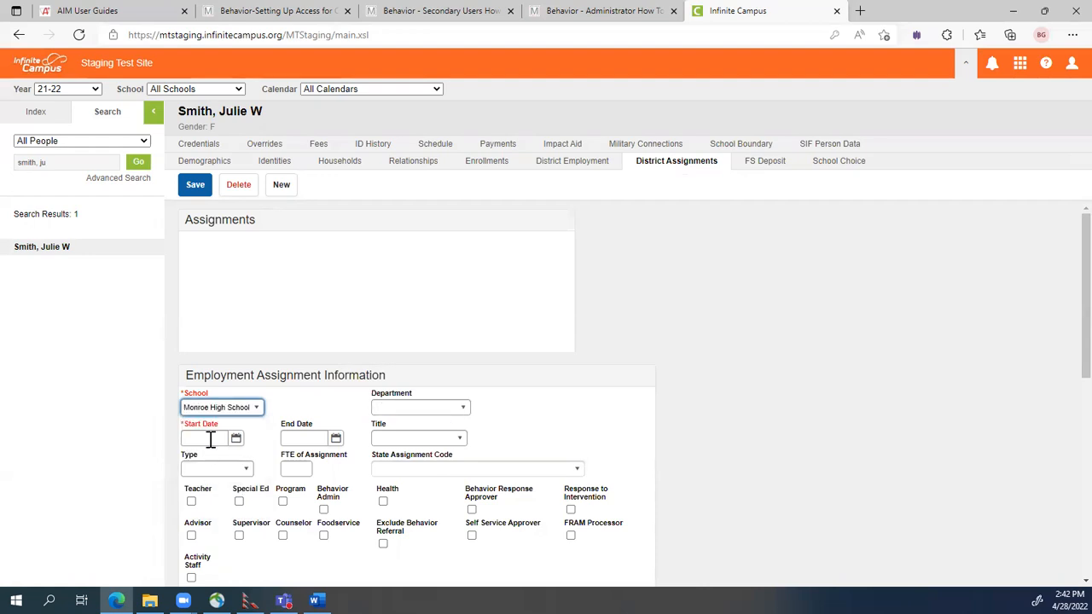
{"action": "left_click", "coordinate": [210, 439]}
{"action": "type", "text": "0/"}
{"action": "key", "text": "BackSpace"}
{"action": "type", "text": "/"}
{"action": "key", "text": "BackSpace"}
{"action": "type", "text": "8/25/2021"}
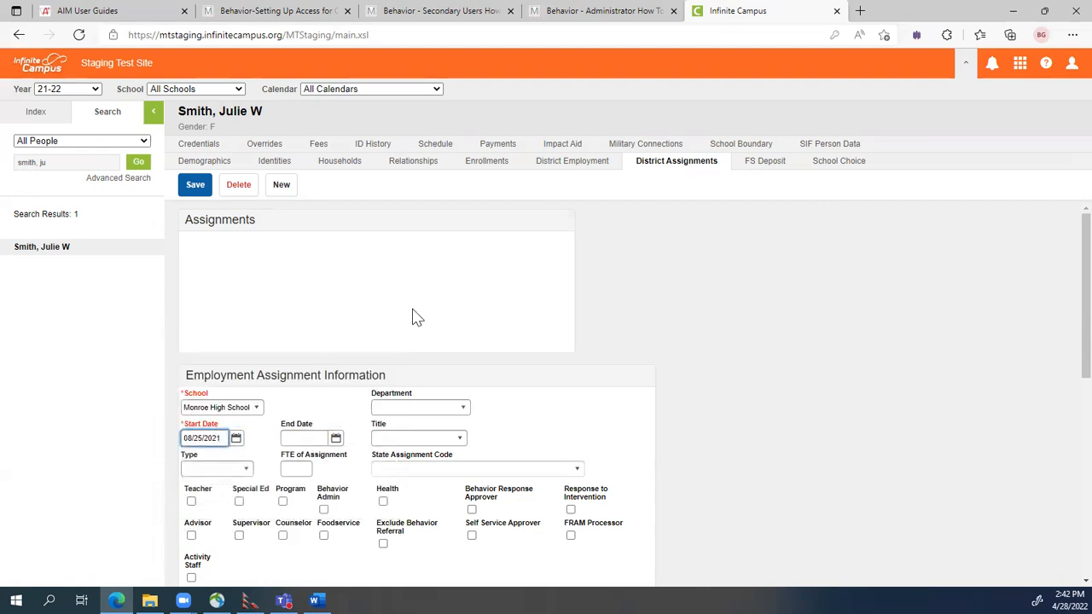
{"action": "left_click", "coordinate": [194, 184]}
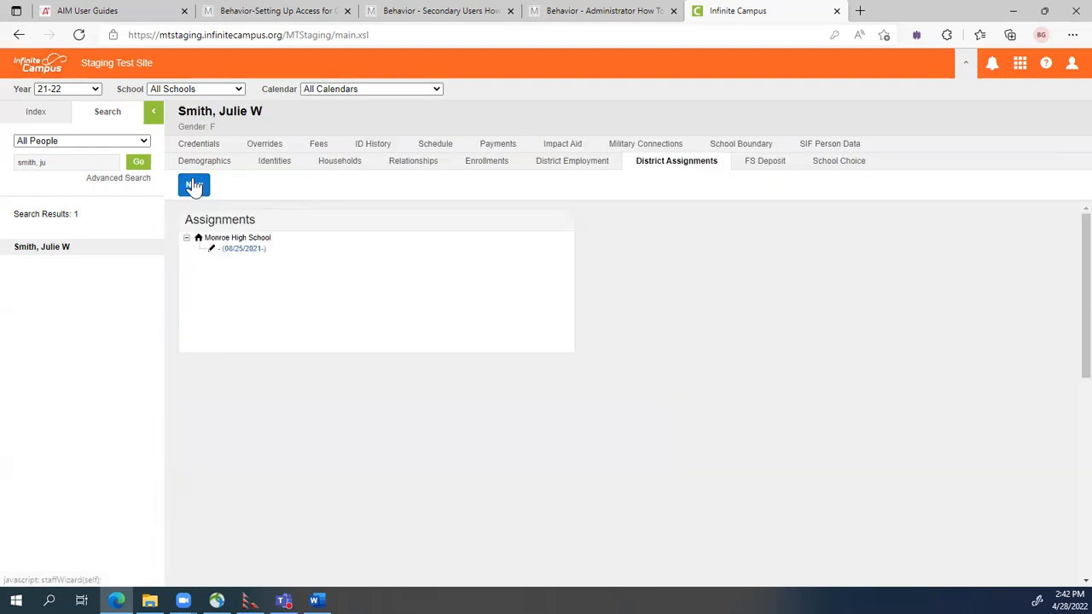
Add and save a Jefferson School district assignment starting 08/25/2021.
{"action": "left_click", "coordinate": [195, 185]}
{"action": "left_click", "coordinate": [249, 408]}
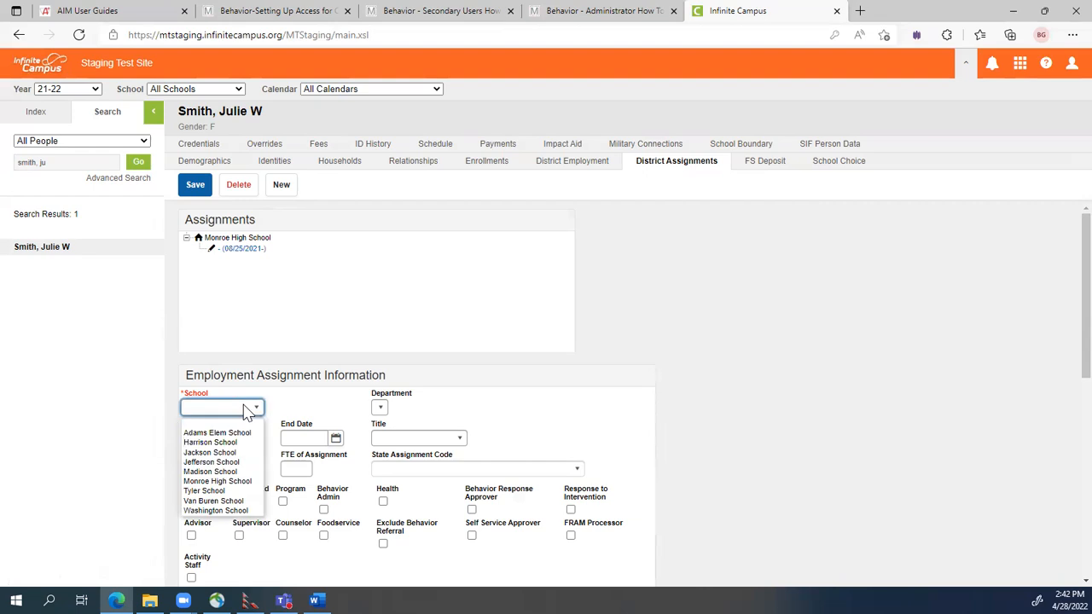
{"action": "left_click", "coordinate": [209, 452]}
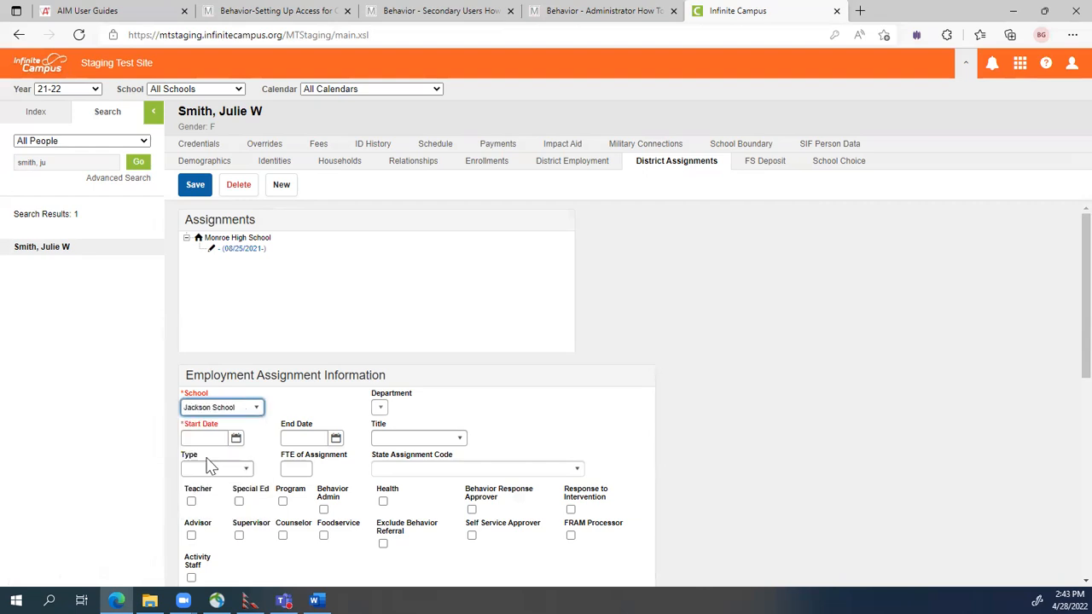
{"action": "left_click", "coordinate": [202, 408]}
{"action": "left_click", "coordinate": [217, 461]}
{"action": "left_click", "coordinate": [221, 438]}
{"action": "type", "text": "08/25/2021"}
{"action": "left_click", "coordinate": [658, 370]}
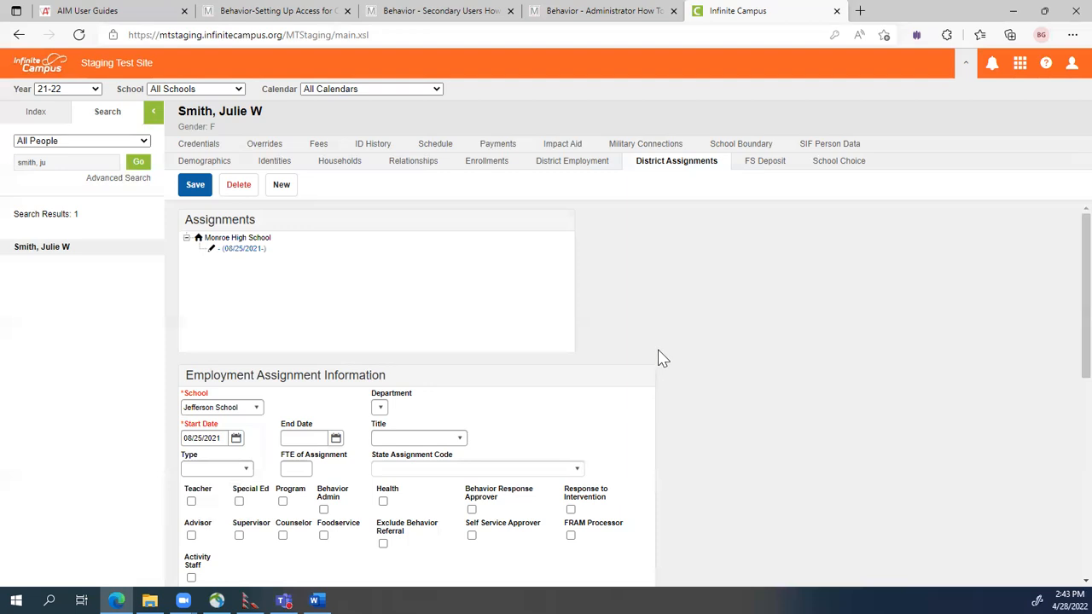
{"action": "left_click", "coordinate": [194, 188]}
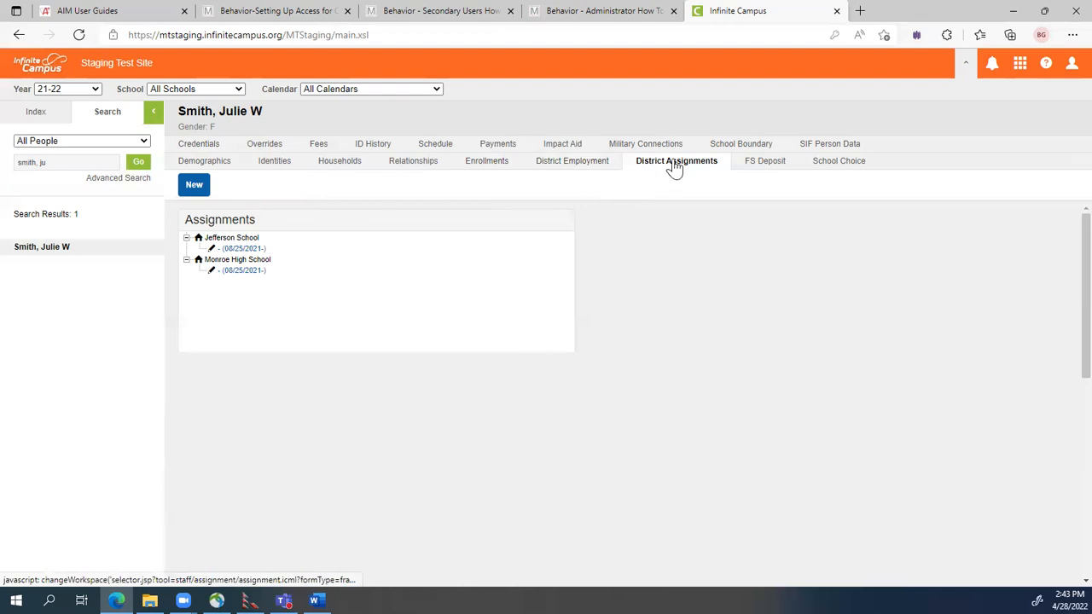
{"action": "left_click", "coordinate": [56, 145]}
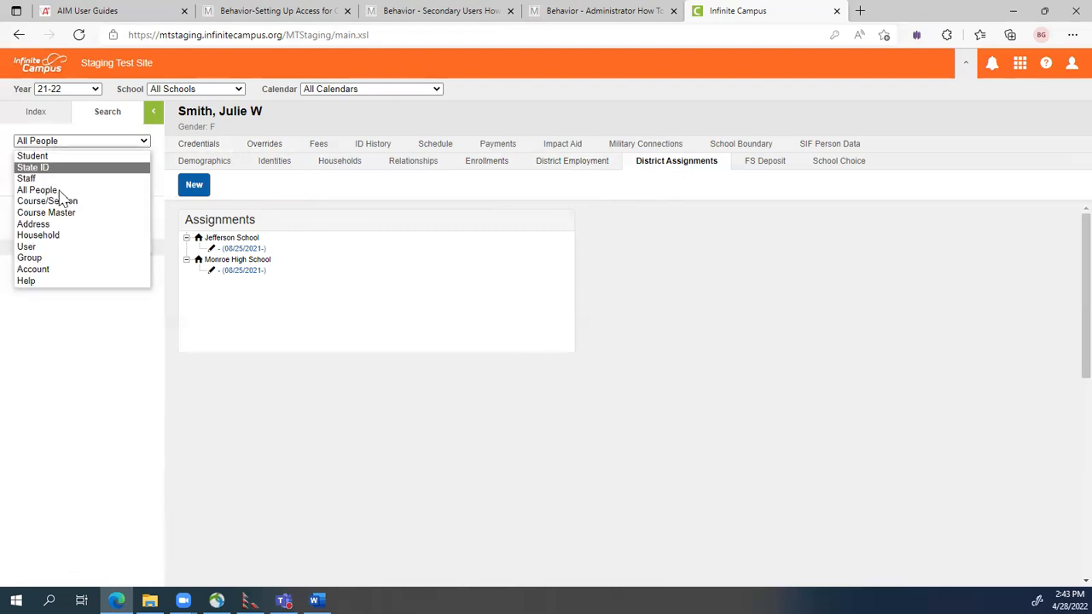
Switch the search to User and open the staff member's user account.
{"action": "left_click", "coordinate": [48, 247]}
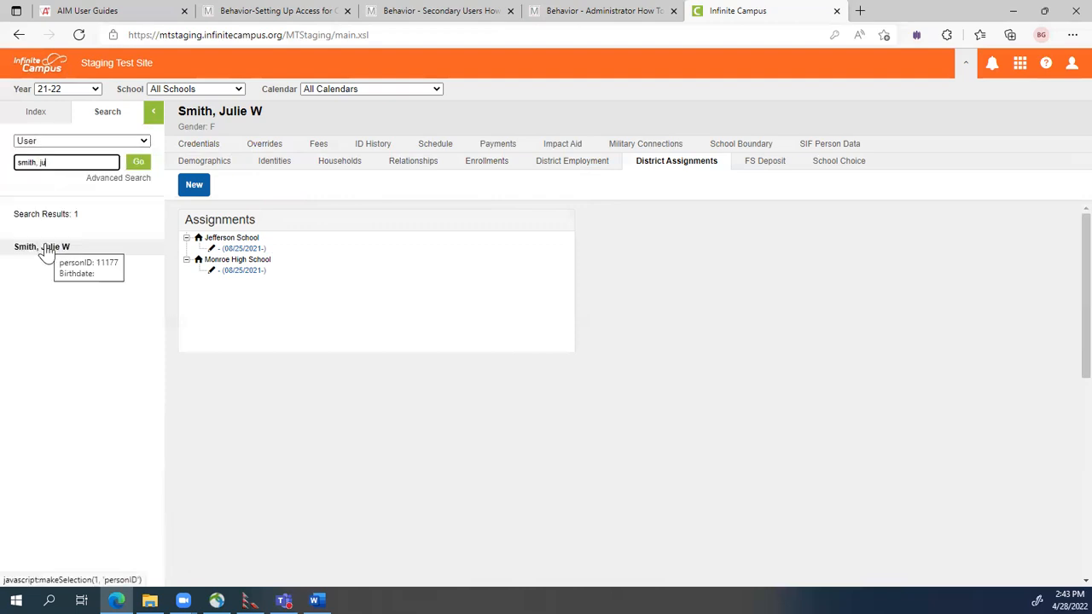
{"action": "left_click", "coordinate": [137, 163]}
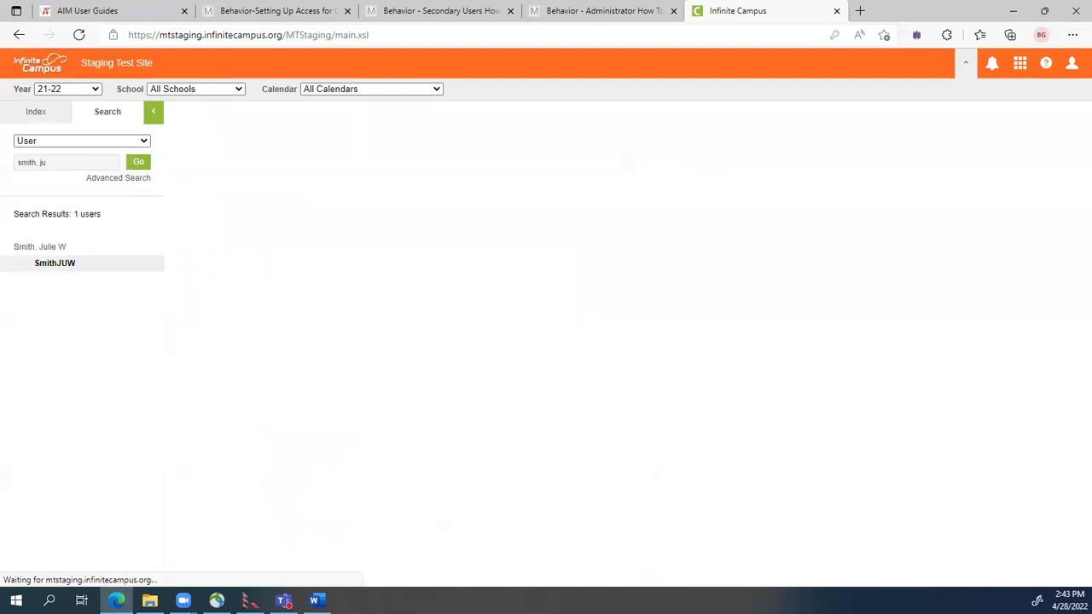
{"action": "left_click", "coordinate": [60, 268]}
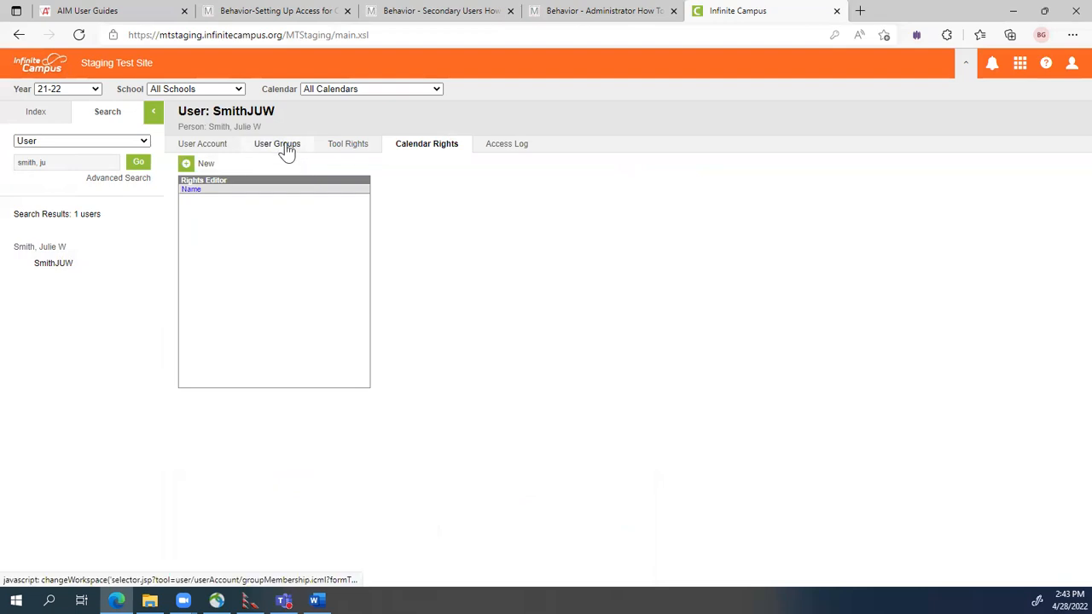
Add *Cal All Schools Current Year and Data Certification to her user groups and save.
{"action": "left_click", "coordinate": [282, 144]}
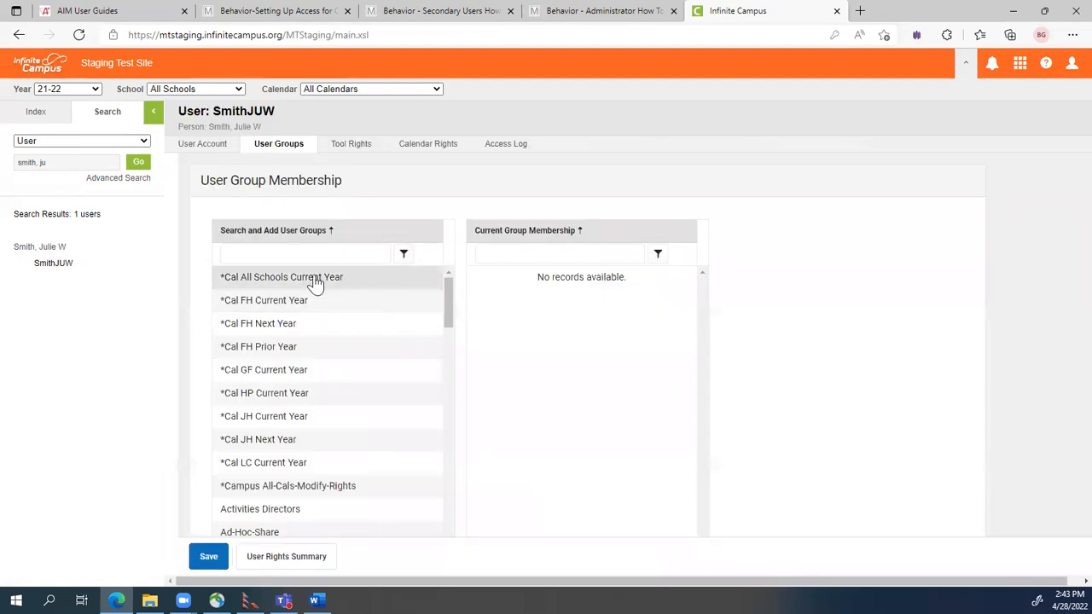
{"action": "left_click", "coordinate": [314, 283]}
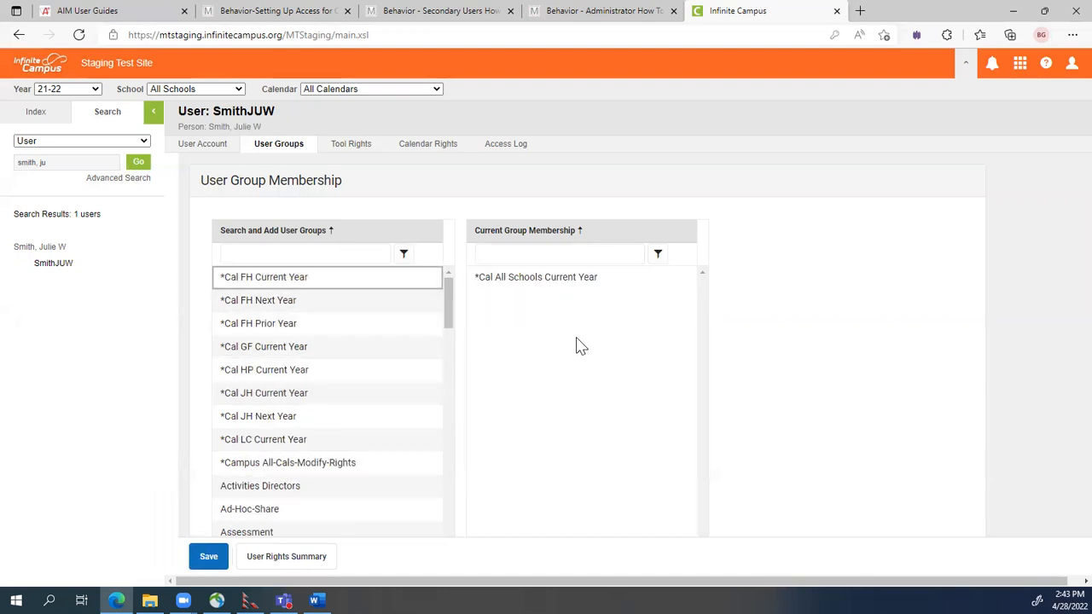
{"action": "scroll", "coordinate": [333, 337], "scroll_direction": "down", "scroll_amount": 1}
{"action": "scroll", "coordinate": [333, 334], "scroll_direction": "down", "scroll_amount": 5}
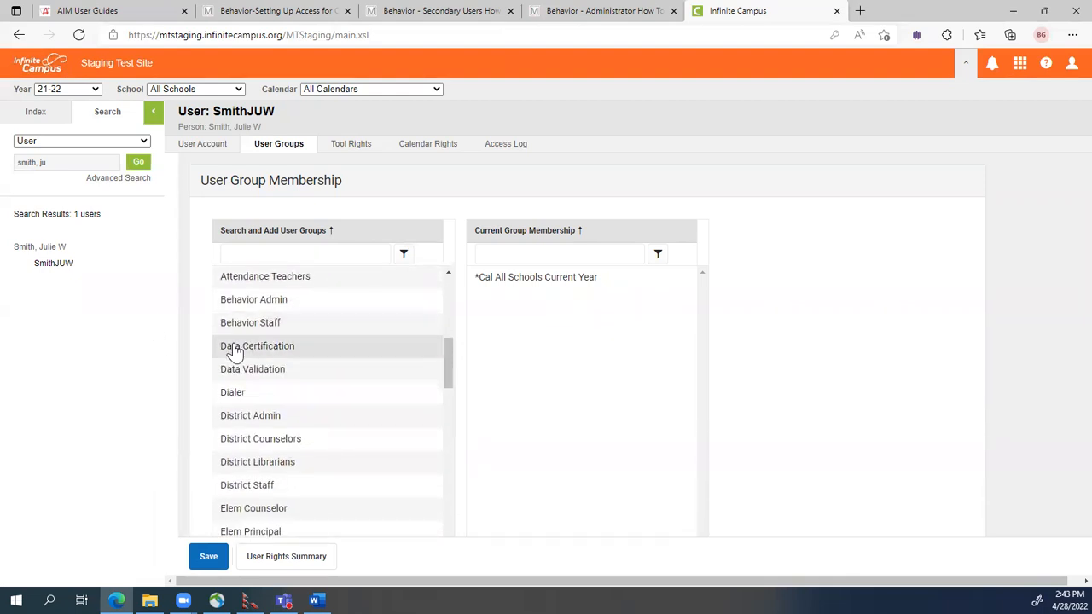
{"action": "left_click", "coordinate": [286, 350]}
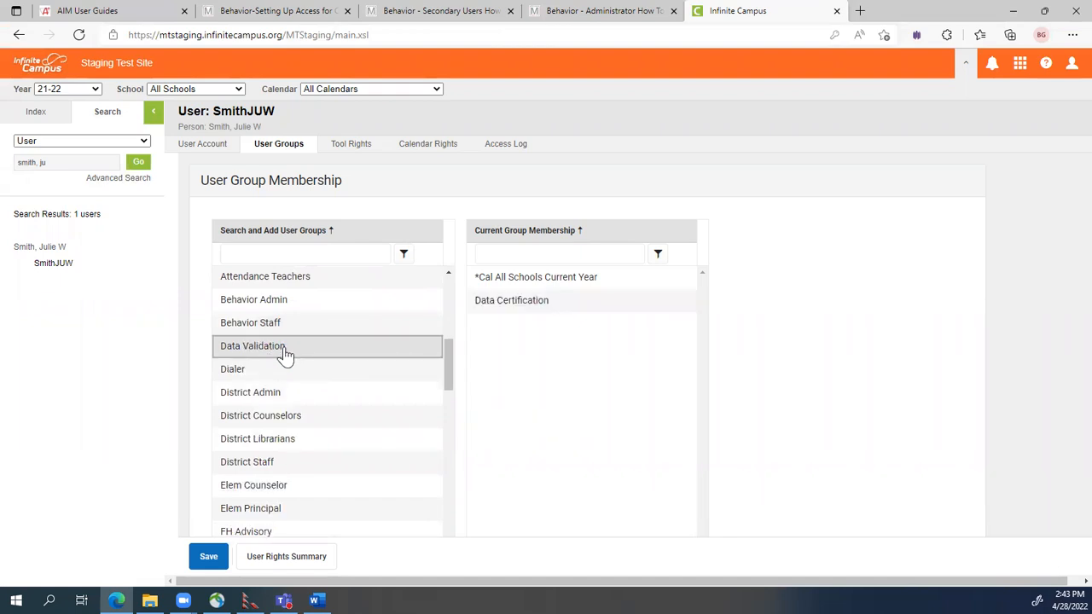
{"action": "left_click", "coordinate": [207, 558]}
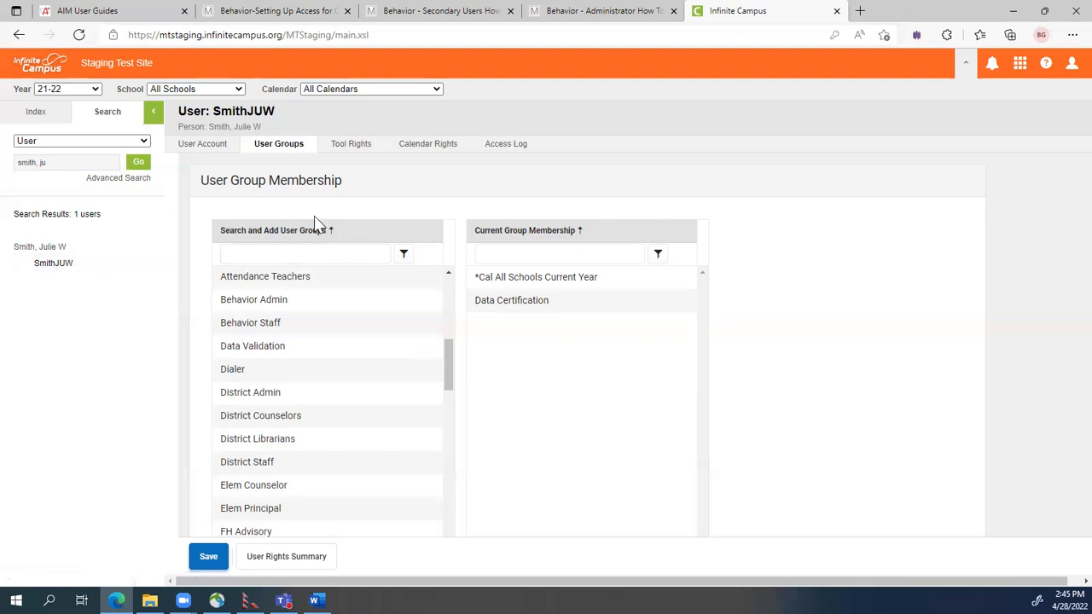
Go through the Index to Data Integrity Tools > Data Certification > Setup.
{"action": "left_click", "coordinate": [31, 116]}
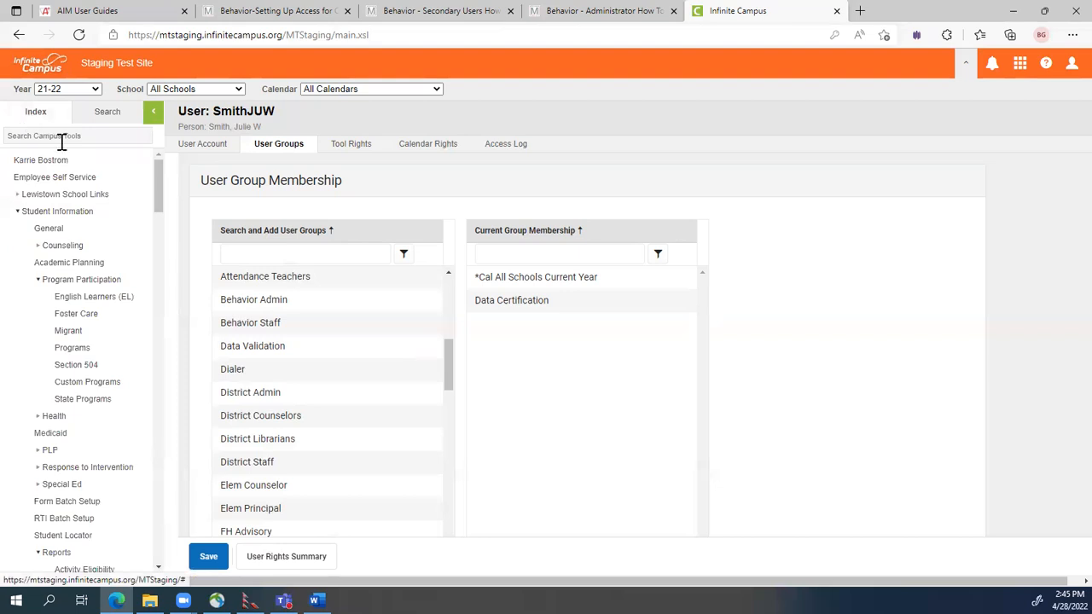
{"action": "scroll", "coordinate": [162, 202], "scroll_direction": "down", "scroll_amount": 1}
{"action": "left_click_drag", "start_coordinate": [162, 202], "coordinate": [151, 546]}
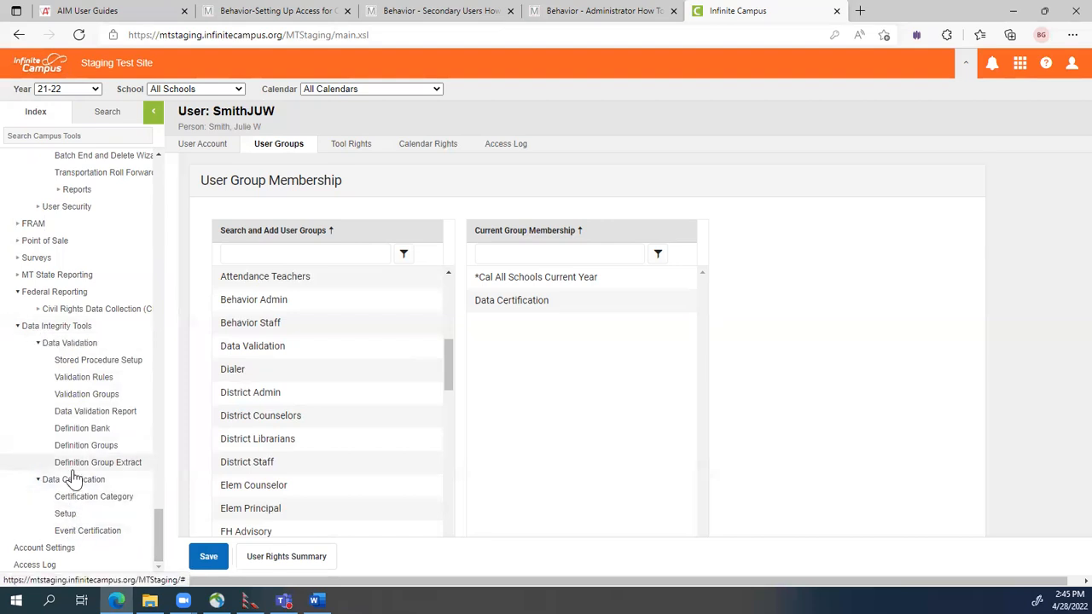
{"action": "left_click", "coordinate": [65, 515]}
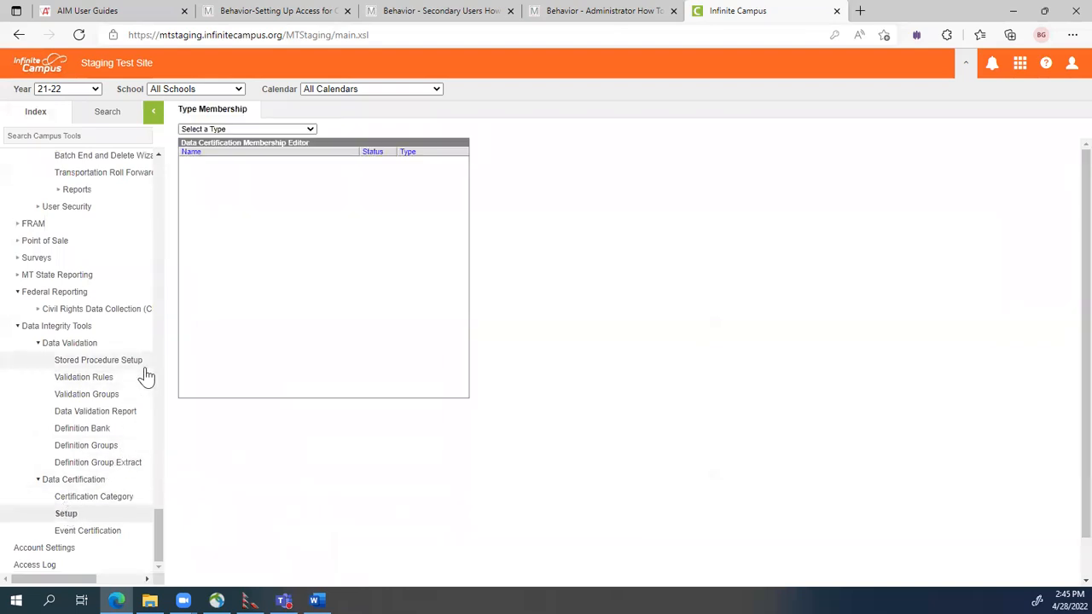
Add the staff member as a Primary member of Behavior Incident List CERTIFY and save.
{"action": "left_click", "coordinate": [211, 130]}
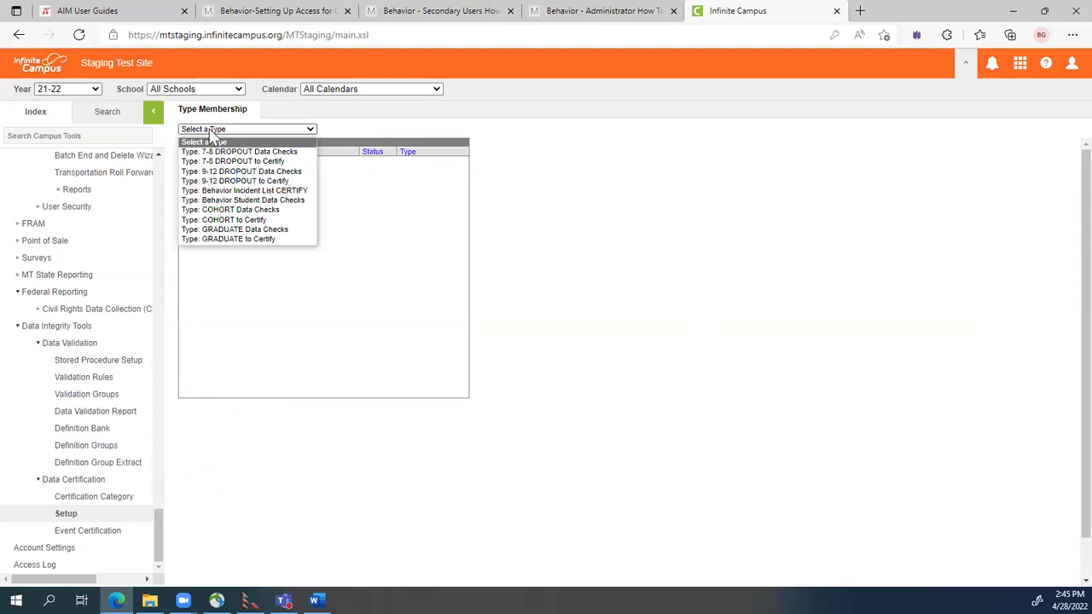
{"action": "left_click", "coordinate": [217, 191]}
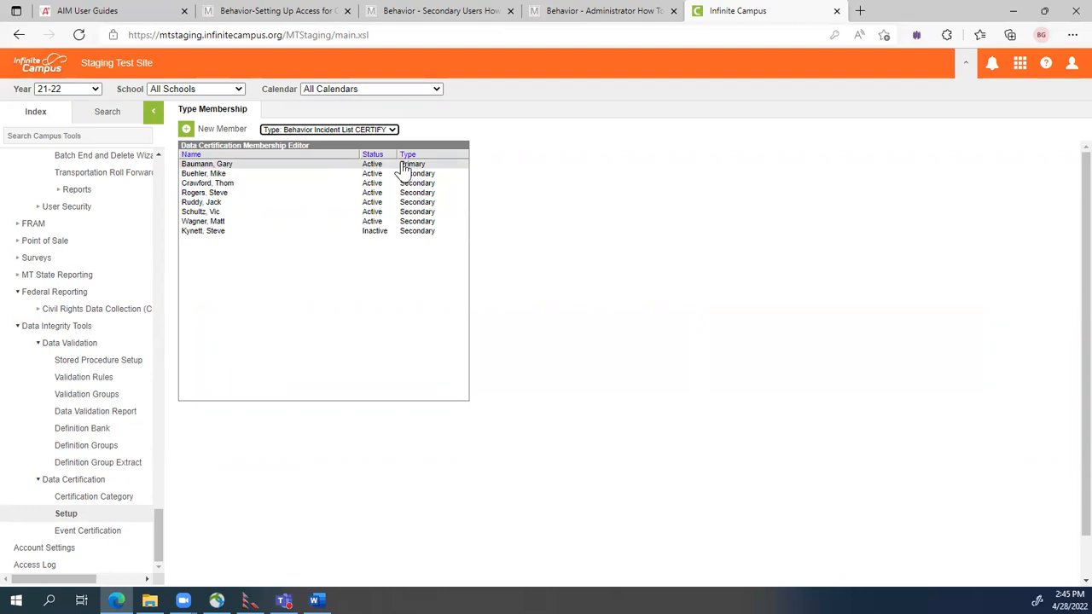
{"action": "left_click", "coordinate": [201, 131]}
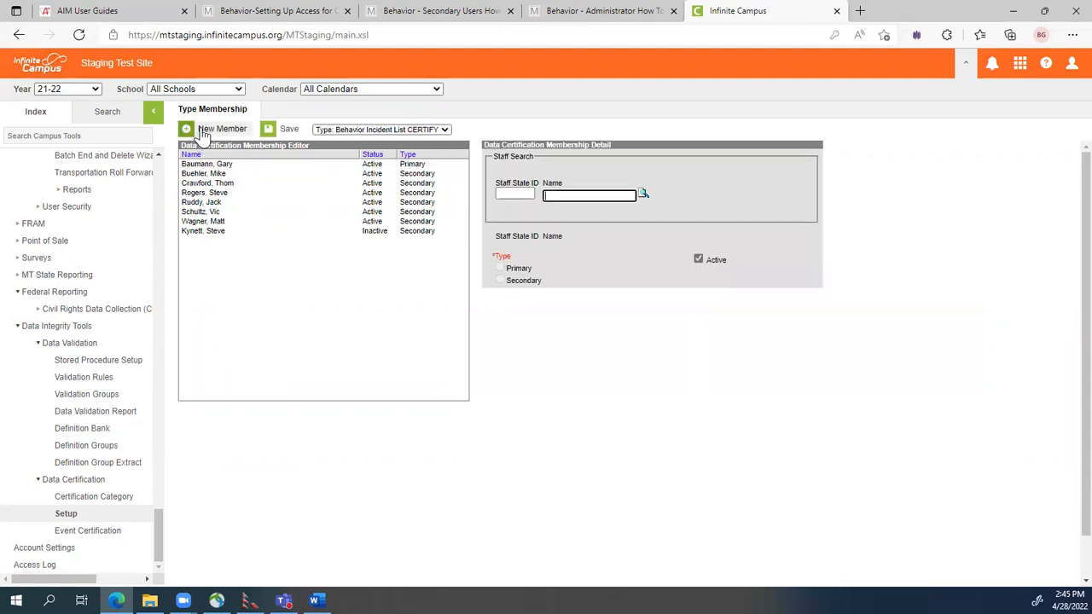
{"action": "left_click", "coordinate": [561, 193]}
{"action": "type", "text": "smith"}
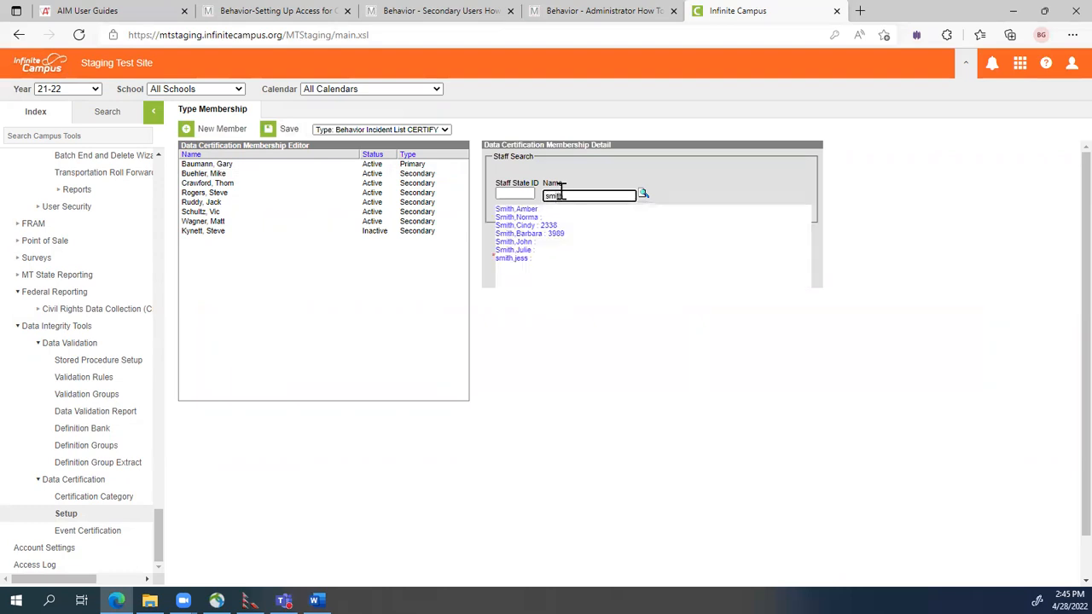
{"action": "left_click", "coordinate": [524, 250]}
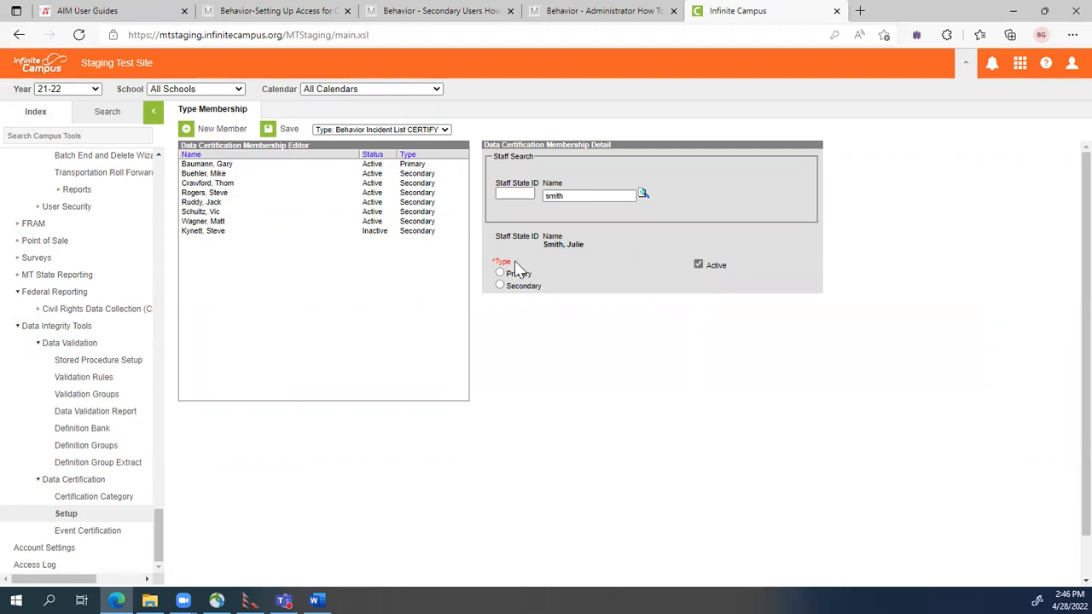
{"action": "left_click", "coordinate": [500, 273]}
{"action": "left_click", "coordinate": [280, 129]}
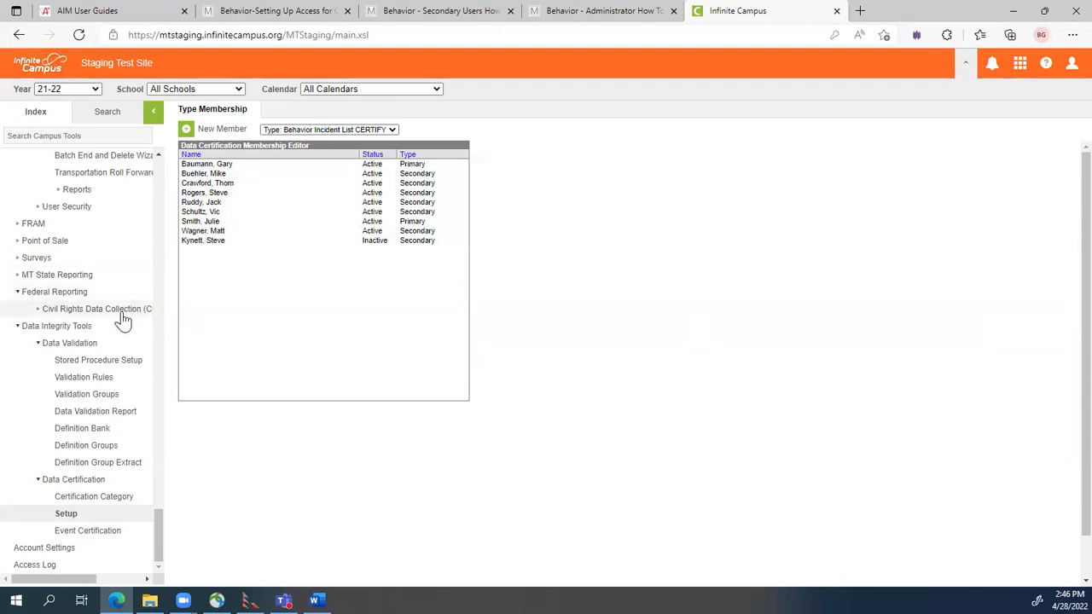
In the Behavior Incident List CERTIFY category, set the second member to Certifier and inactive.
{"action": "left_click", "coordinate": [98, 498]}
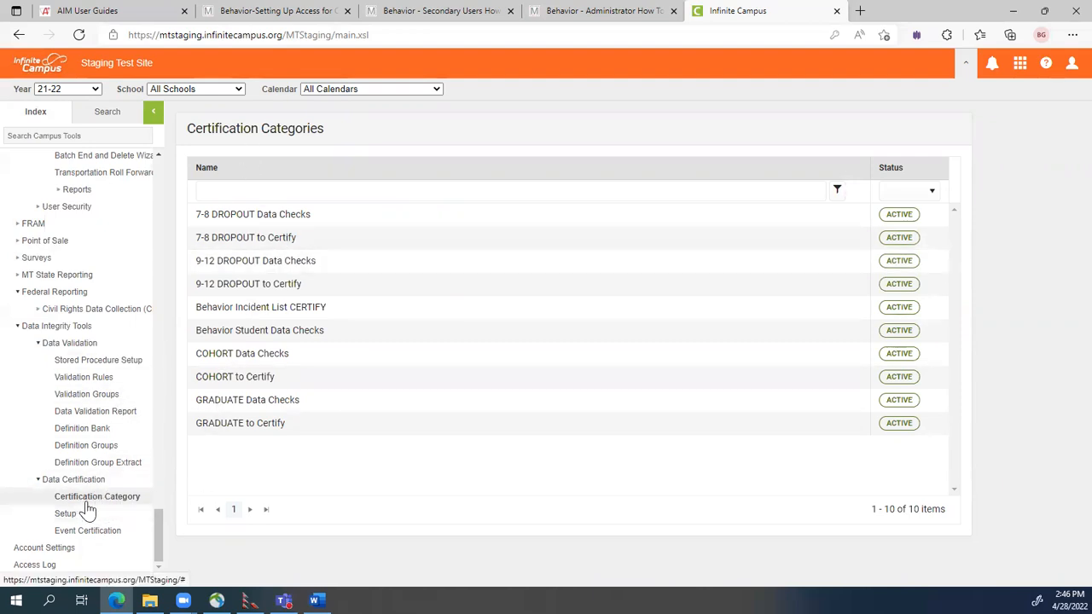
{"action": "left_click", "coordinate": [288, 309]}
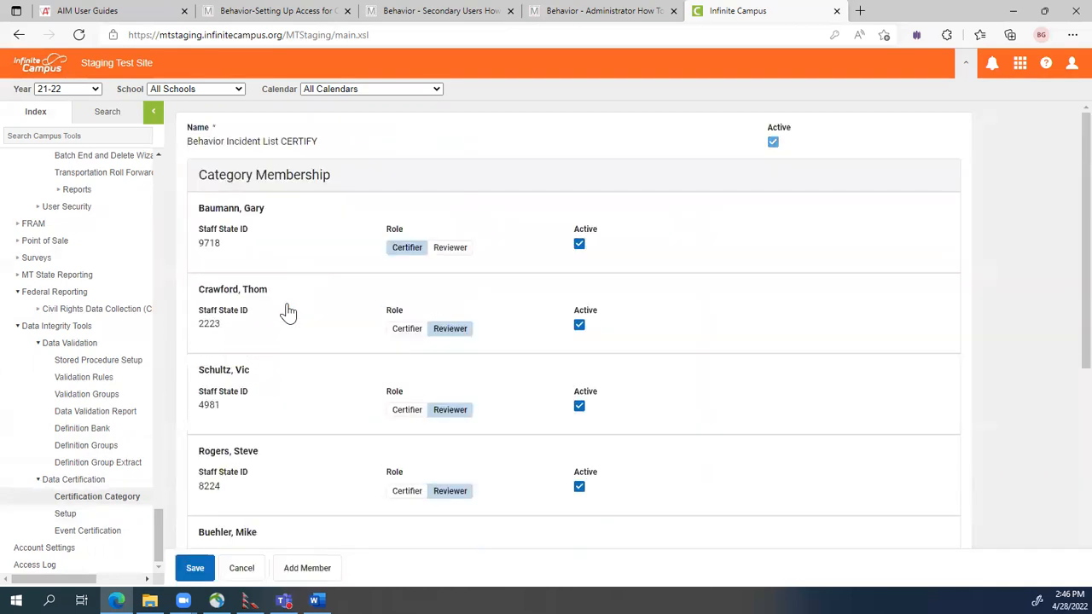
{"action": "scroll", "coordinate": [208, 318], "scroll_direction": "down", "scroll_amount": 5}
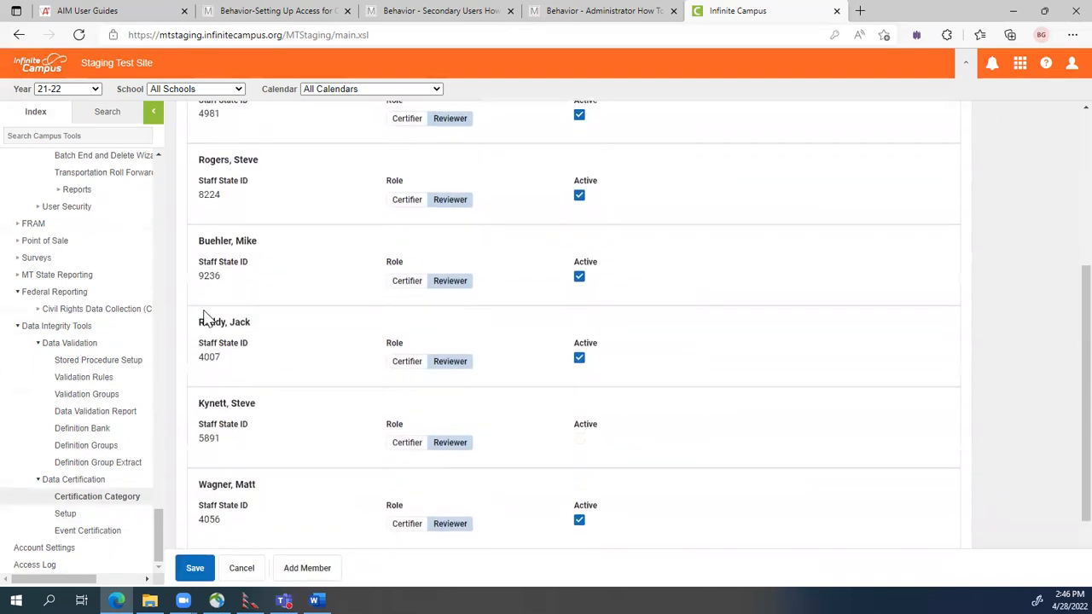
{"action": "scroll", "coordinate": [207, 318], "scroll_direction": "up", "scroll_amount": 5}
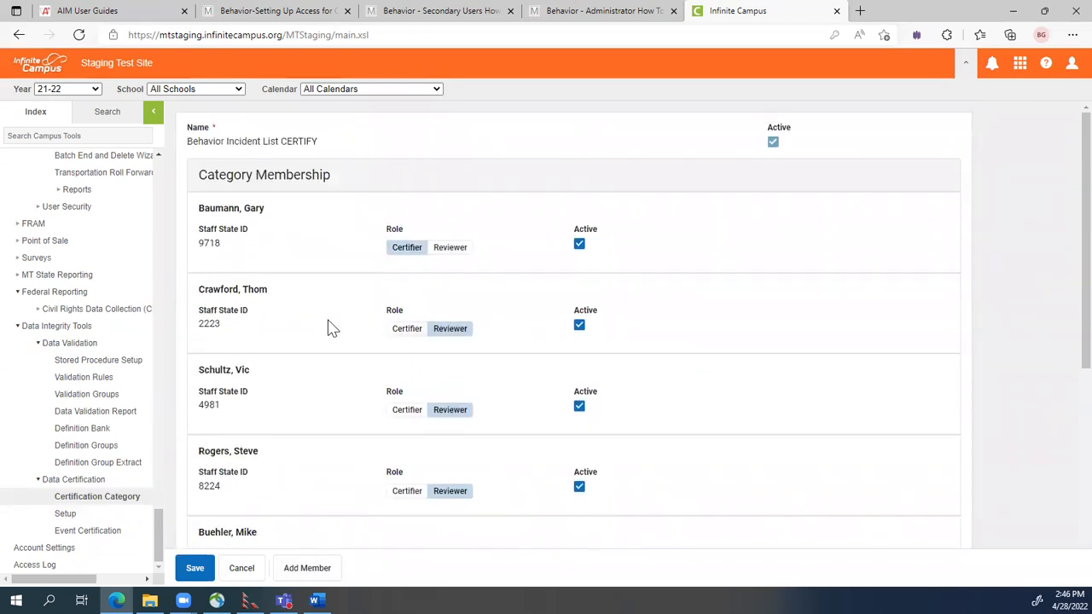
{"action": "left_click", "coordinate": [408, 331]}
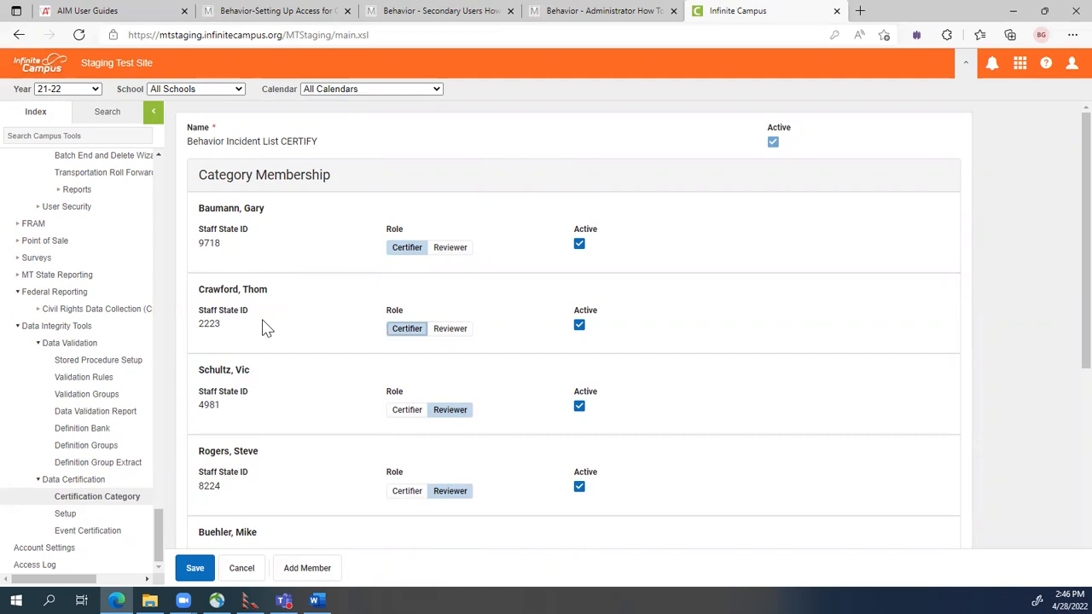
{"action": "left_click", "coordinate": [579, 329]}
{"action": "scroll", "coordinate": [614, 324], "scroll_direction": "down", "scroll_amount": 1}
{"action": "scroll", "coordinate": [614, 324], "scroll_direction": "down", "scroll_amount": 4}
{"action": "scroll", "coordinate": [614, 324], "scroll_direction": "up", "scroll_amount": 5}
Close Infinite Campus without saving and show the Behavior Secondary Users guide PDF.
{"action": "left_click", "coordinate": [839, 11]}
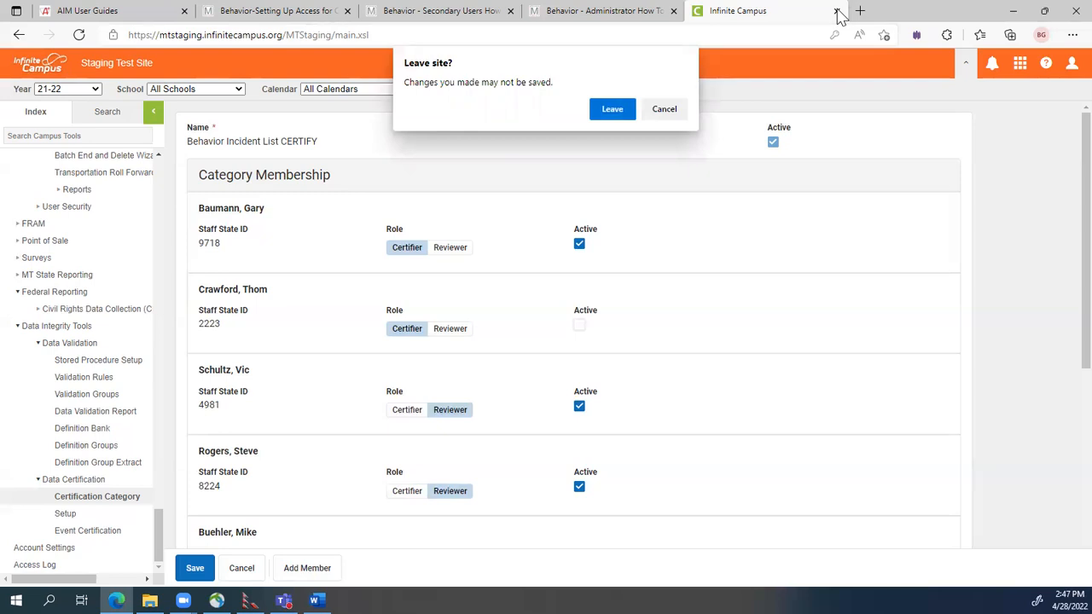
{"action": "left_click", "coordinate": [619, 113]}
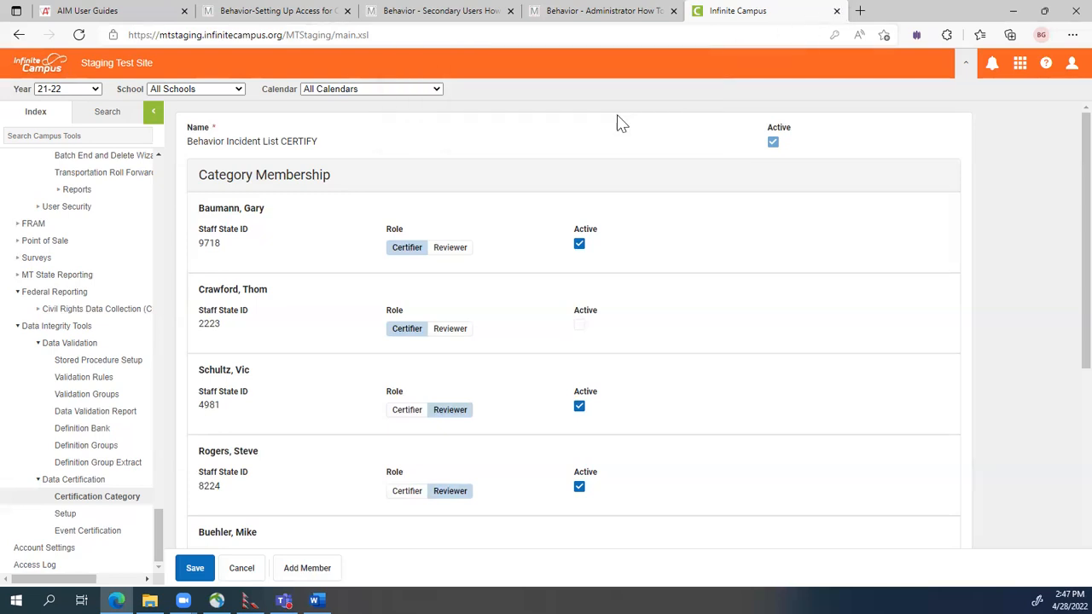
{"action": "left_click", "coordinate": [439, 19]}
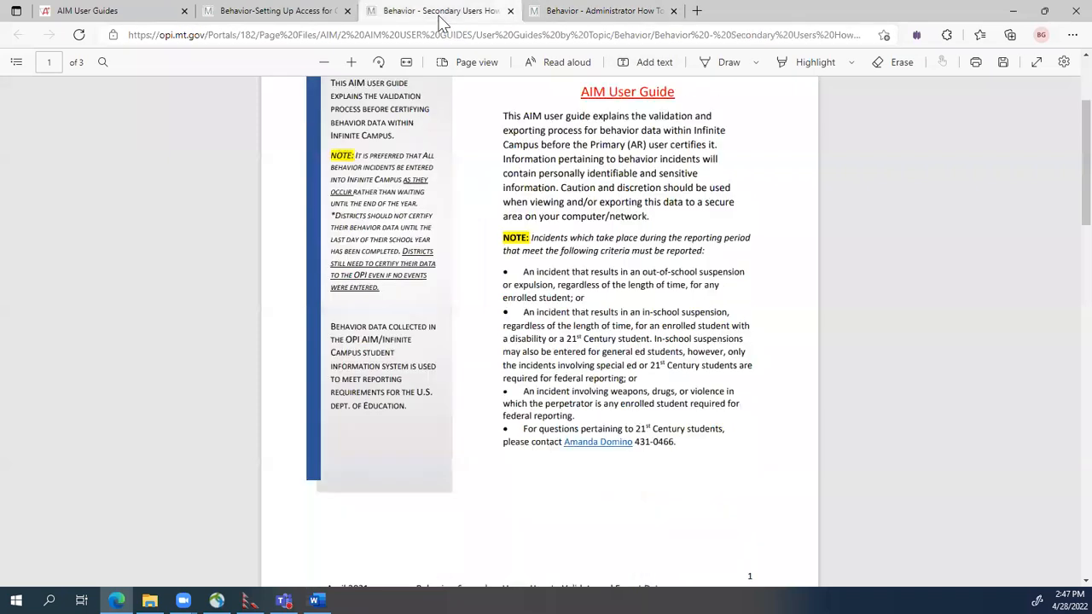
{"action": "scroll", "coordinate": [569, 207], "scroll_direction": "up", "scroll_amount": 2}
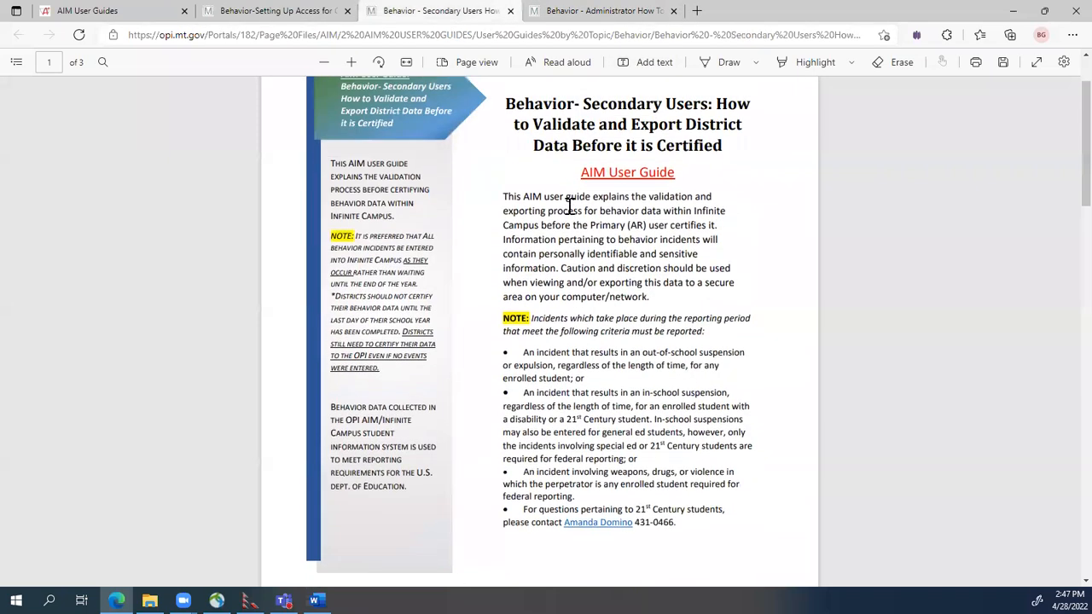
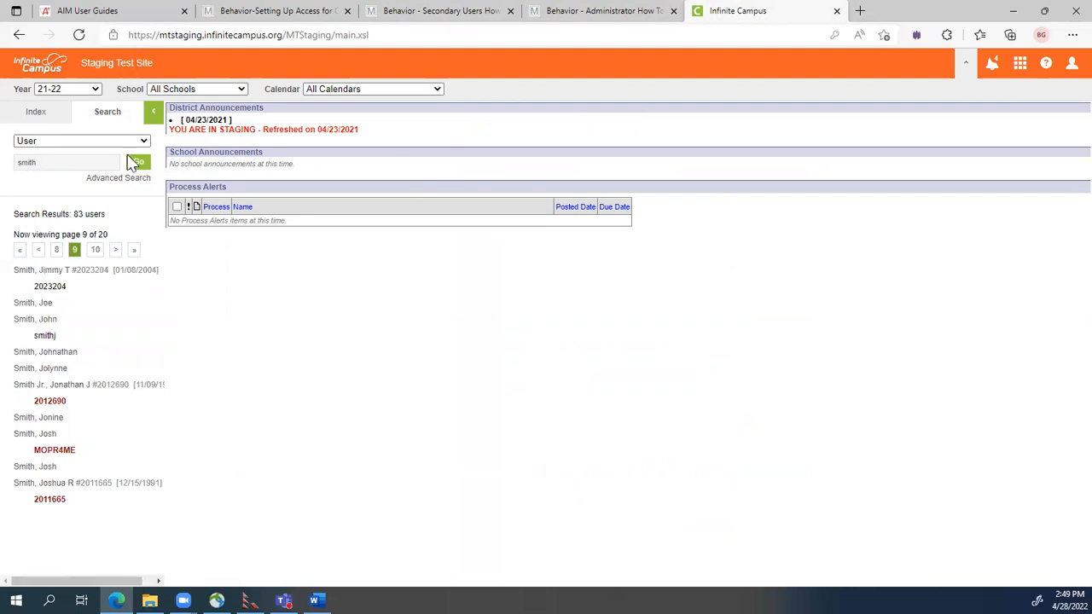
Search All People and open the staff member's person record to view District Assignments.
{"action": "left_click", "coordinate": [47, 335]}
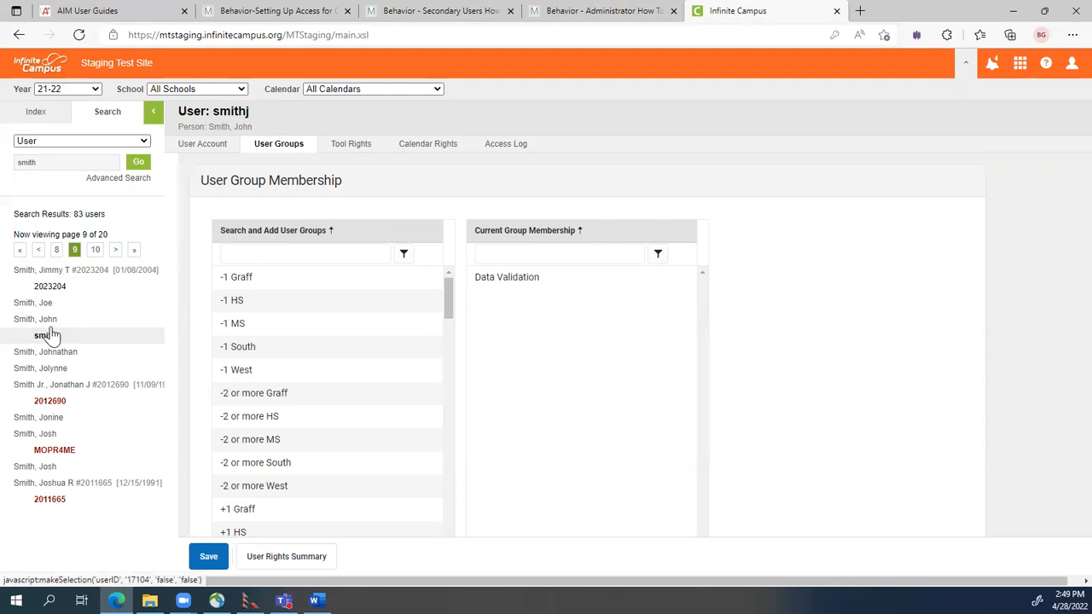
{"action": "left_click", "coordinate": [86, 141]}
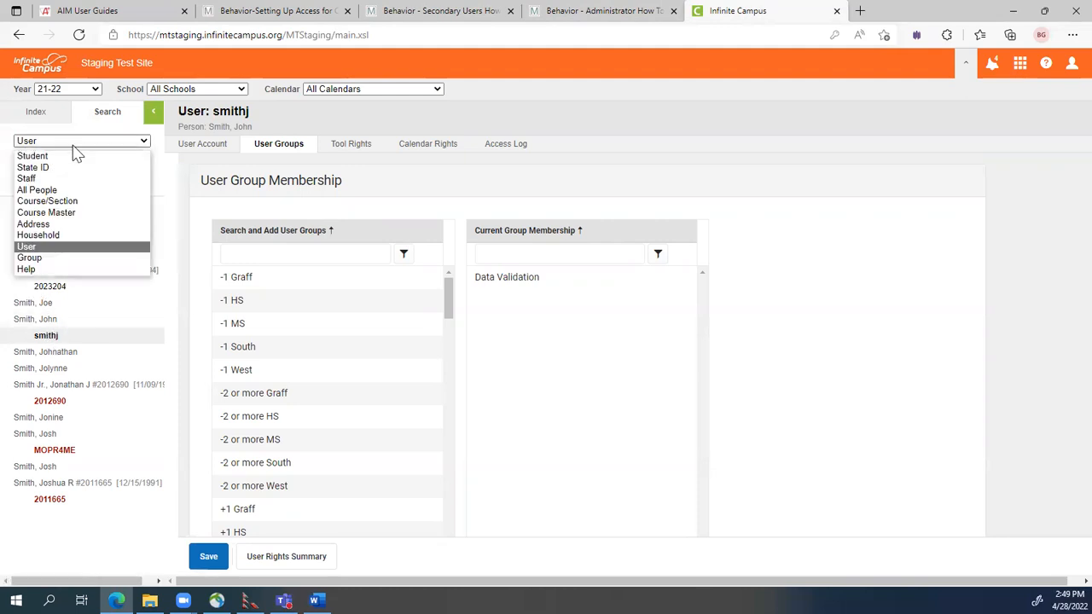
{"action": "left_click", "coordinate": [47, 189]}
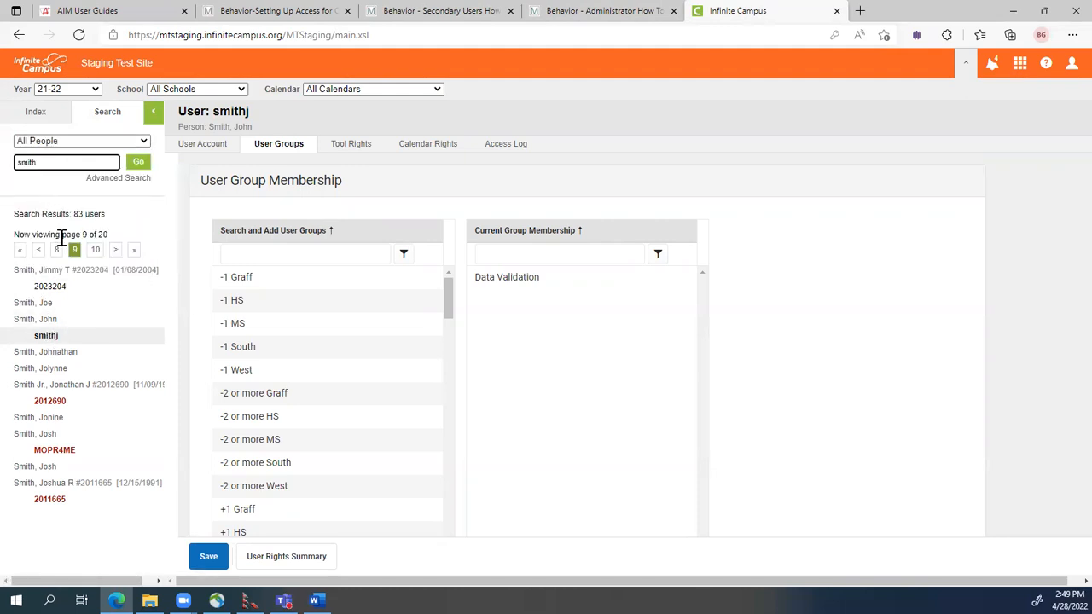
{"action": "left_click", "coordinate": [139, 164]}
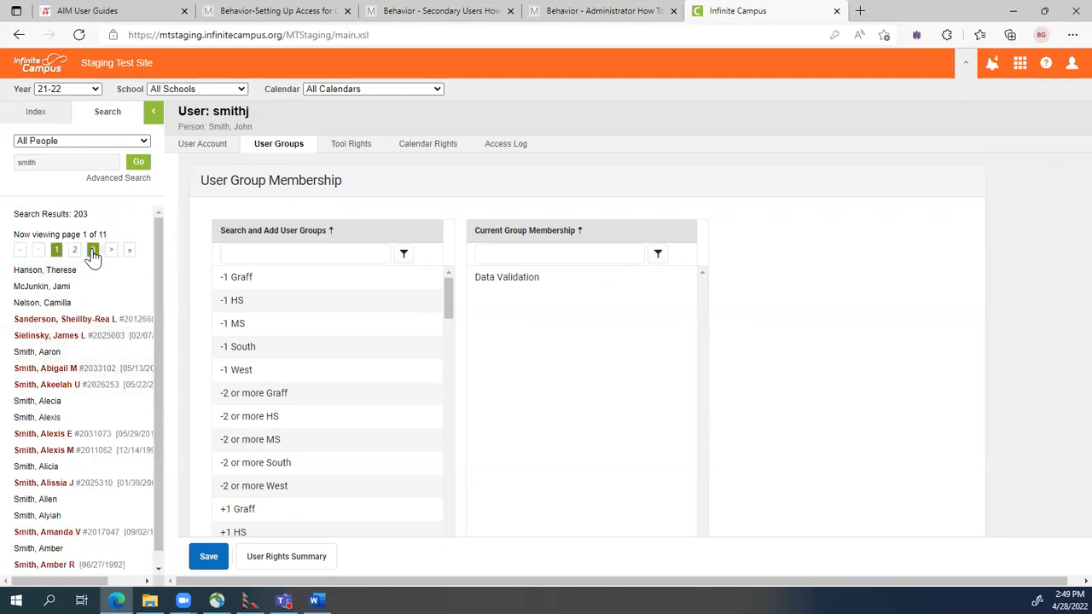
{"action": "left_click", "coordinate": [93, 255]}
{"action": "left_click", "coordinate": [93, 256]}
{"action": "left_click", "coordinate": [93, 255]}
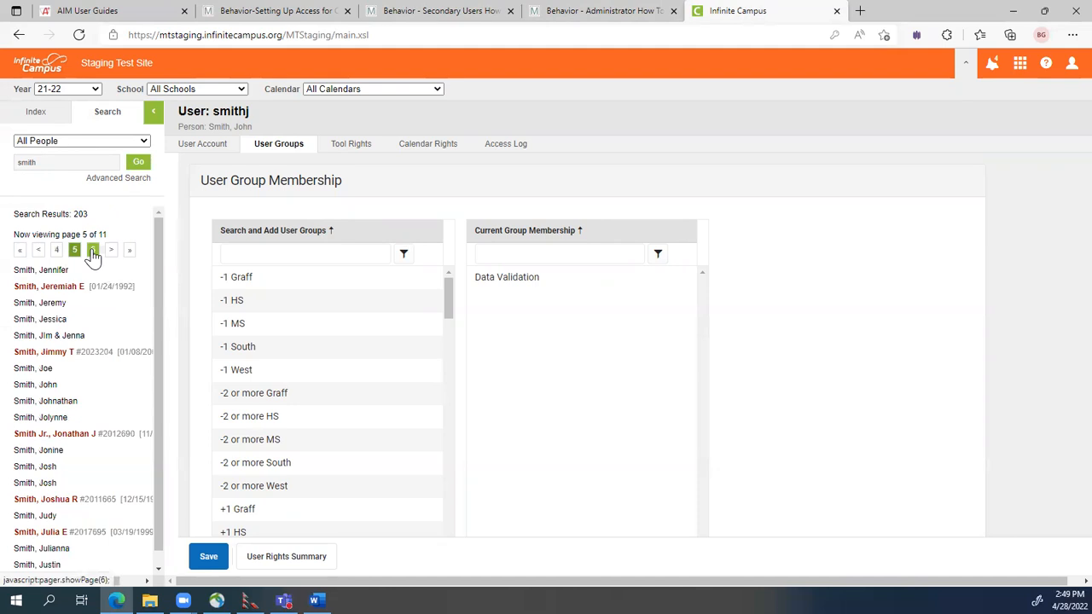
{"action": "left_click", "coordinate": [50, 385]}
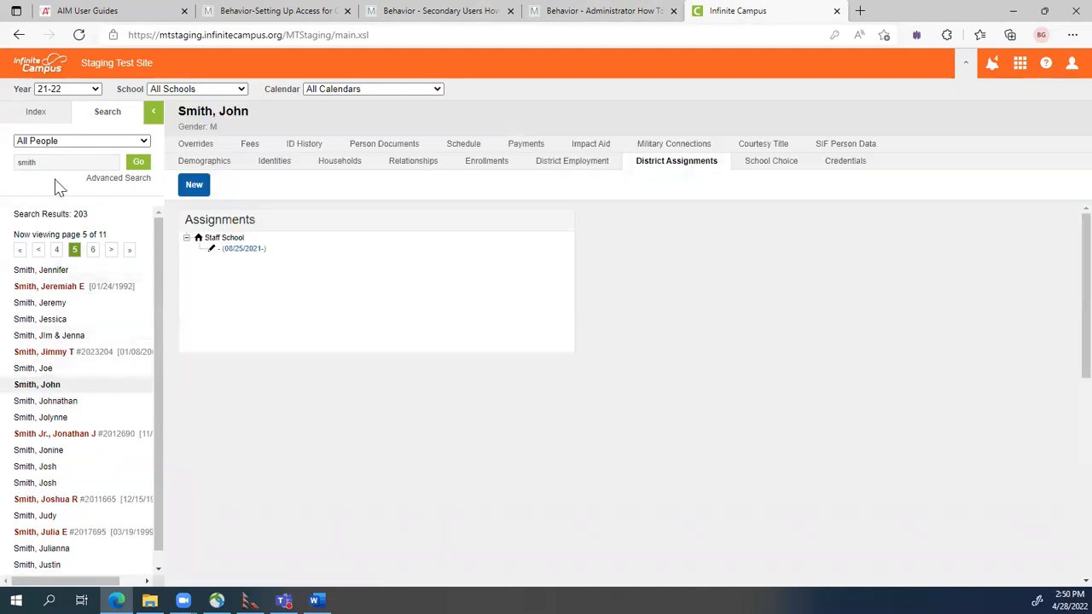
Search Users again, page to the staff member, and open their account's User Groups.
{"action": "left_click", "coordinate": [58, 142]}
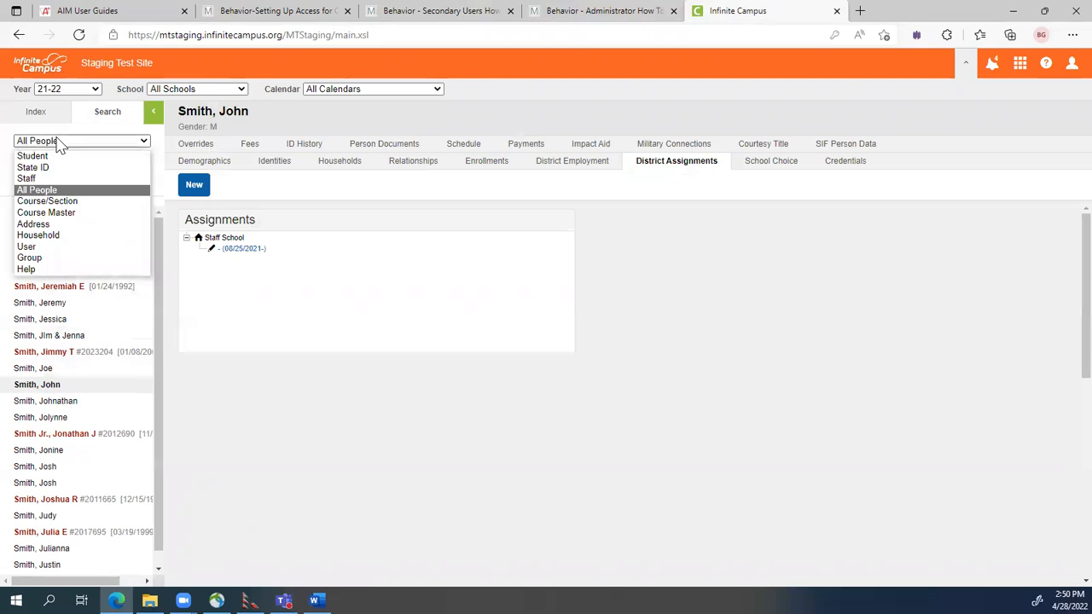
{"action": "left_click", "coordinate": [39, 249]}
{"action": "left_click", "coordinate": [139, 162]}
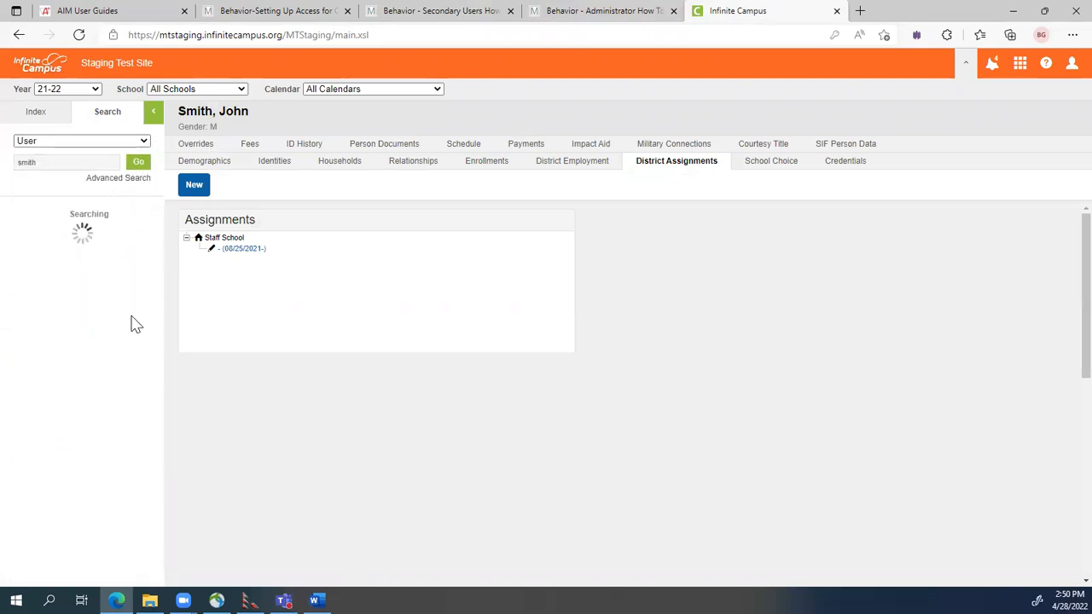
{"action": "left_click", "coordinate": [93, 249]}
{"action": "left_click", "coordinate": [93, 250]}
{"action": "left_click", "coordinate": [94, 249]}
{"action": "left_click", "coordinate": [94, 249]}
{"action": "left_click", "coordinate": [94, 250]}
{"action": "left_click", "coordinate": [94, 250]}
{"action": "left_click", "coordinate": [94, 250]}
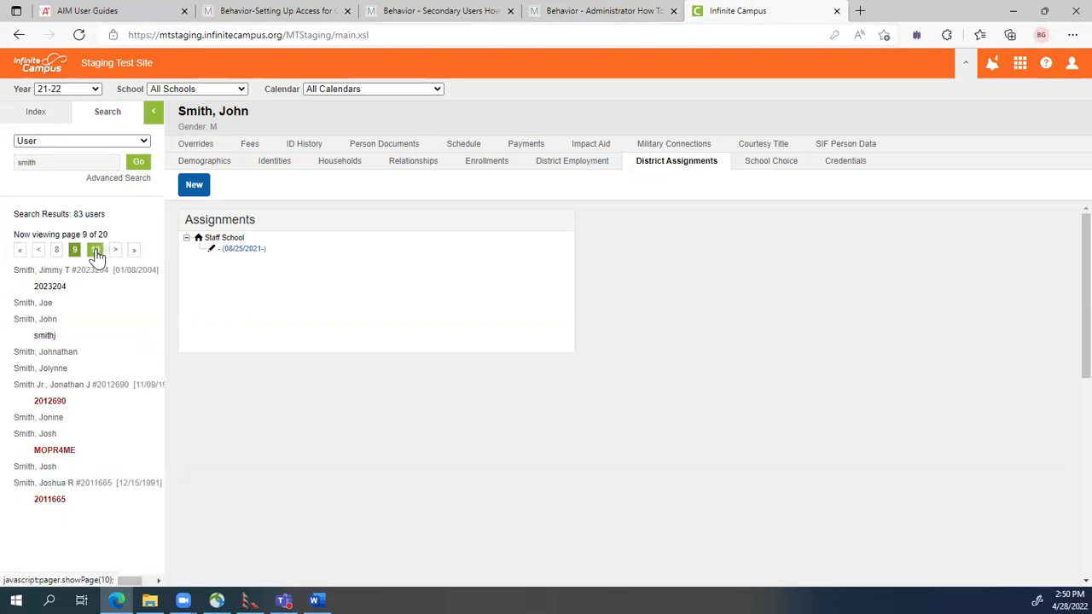
{"action": "left_click", "coordinate": [43, 337]}
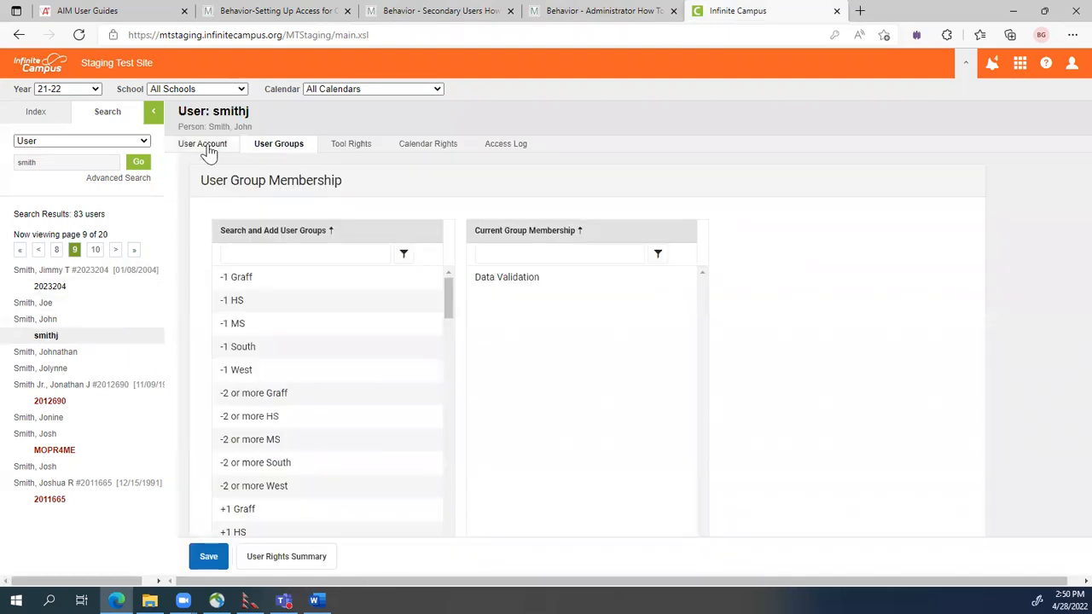
Log in as the staff user from the account's User Account tab.
{"action": "left_click", "coordinate": [205, 145]}
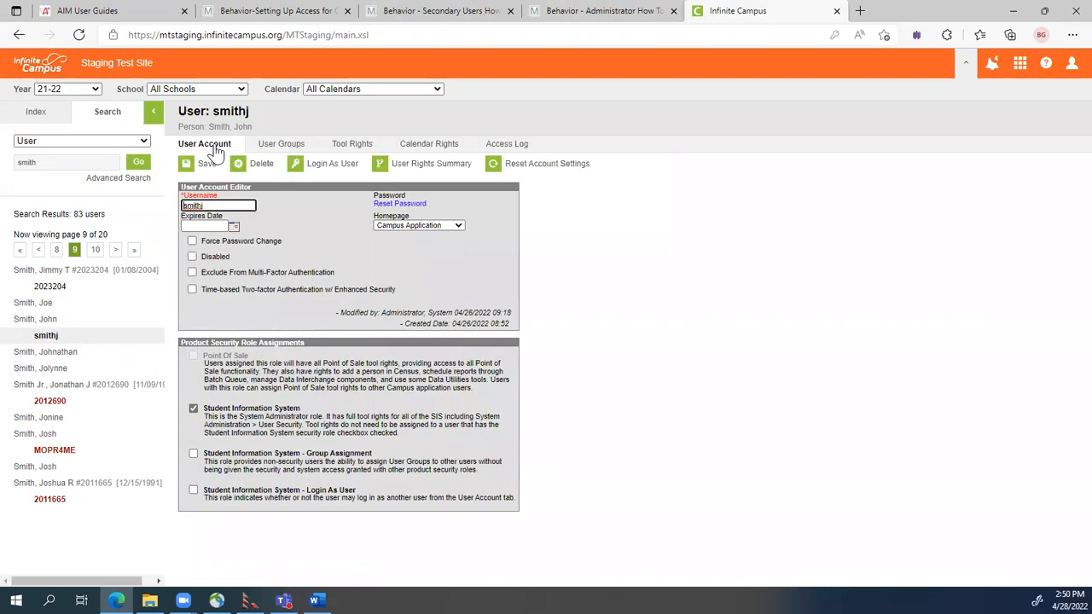
{"action": "left_click", "coordinate": [340, 164]}
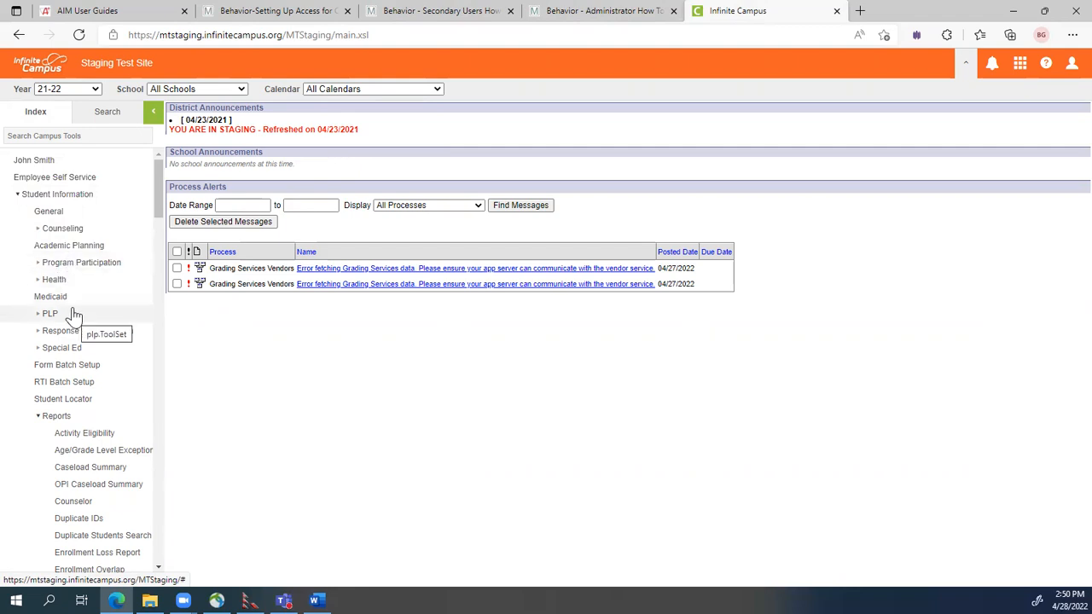
Scroll the Index to Data Integrity Tools > Data Validation and open Definition Groups.
{"action": "scroll", "coordinate": [109, 374], "scroll_direction": "down", "scroll_amount": 1}
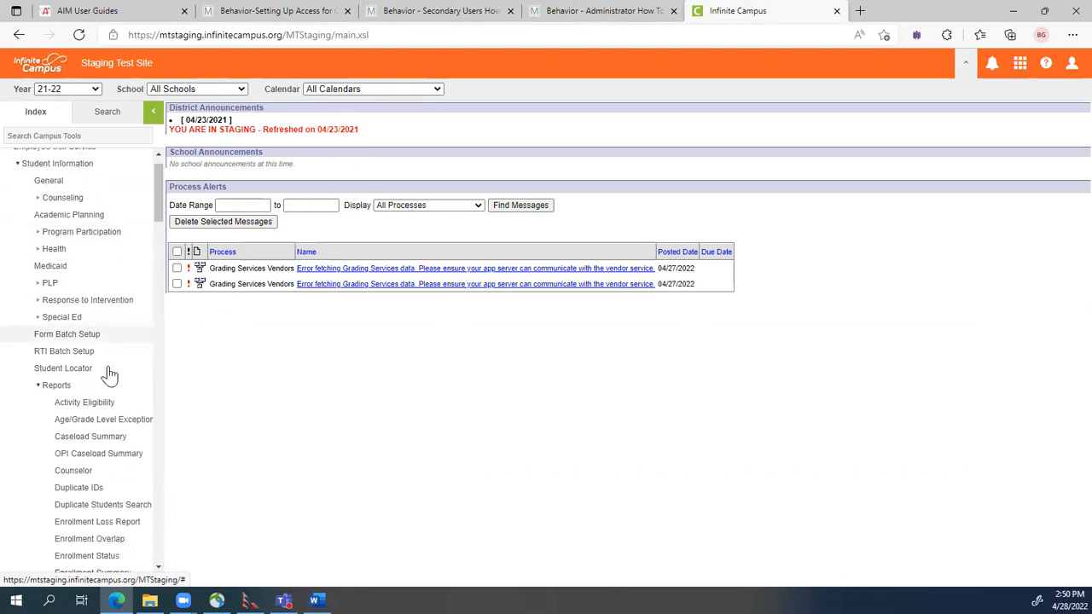
{"action": "scroll", "coordinate": [109, 374], "scroll_direction": "down", "scroll_amount": 20}
{"action": "scroll", "coordinate": [109, 376], "scroll_direction": "down", "scroll_amount": 20}
{"action": "scroll", "coordinate": [109, 379], "scroll_direction": "down", "scroll_amount": 8}
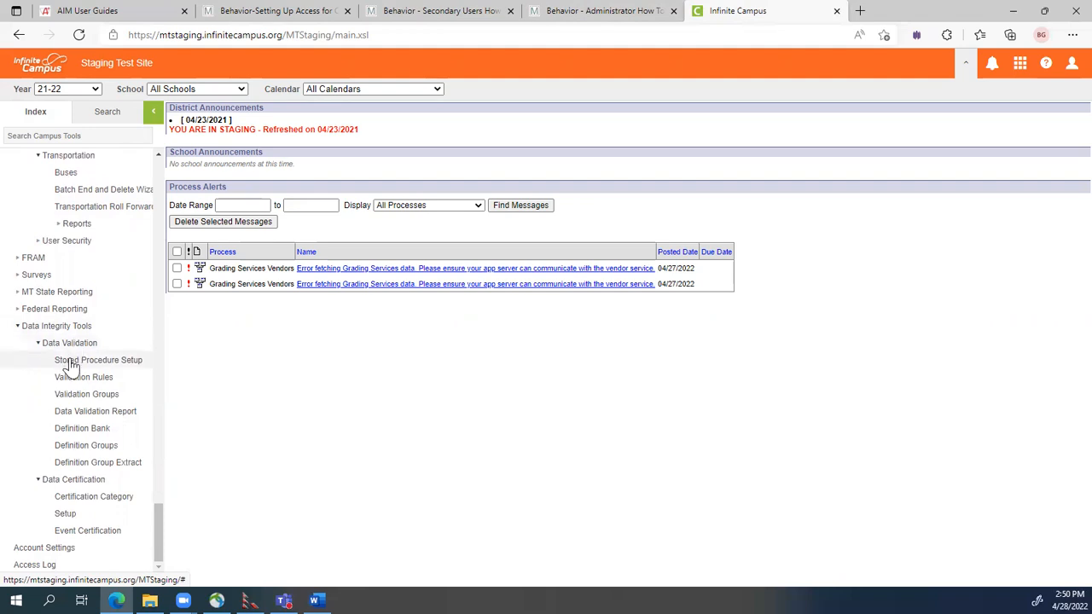
{"action": "left_click", "coordinate": [83, 451]}
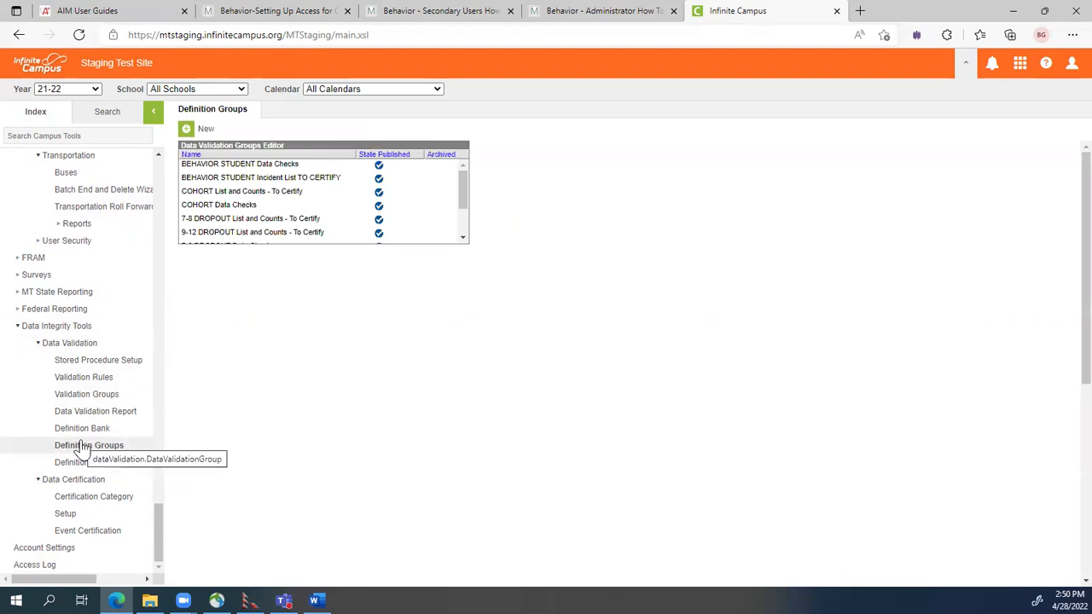
Open BEHAVIOR STUDENT Data Checks, show its first definition's description, then switch to File Explorer.
{"action": "left_click", "coordinate": [239, 168]}
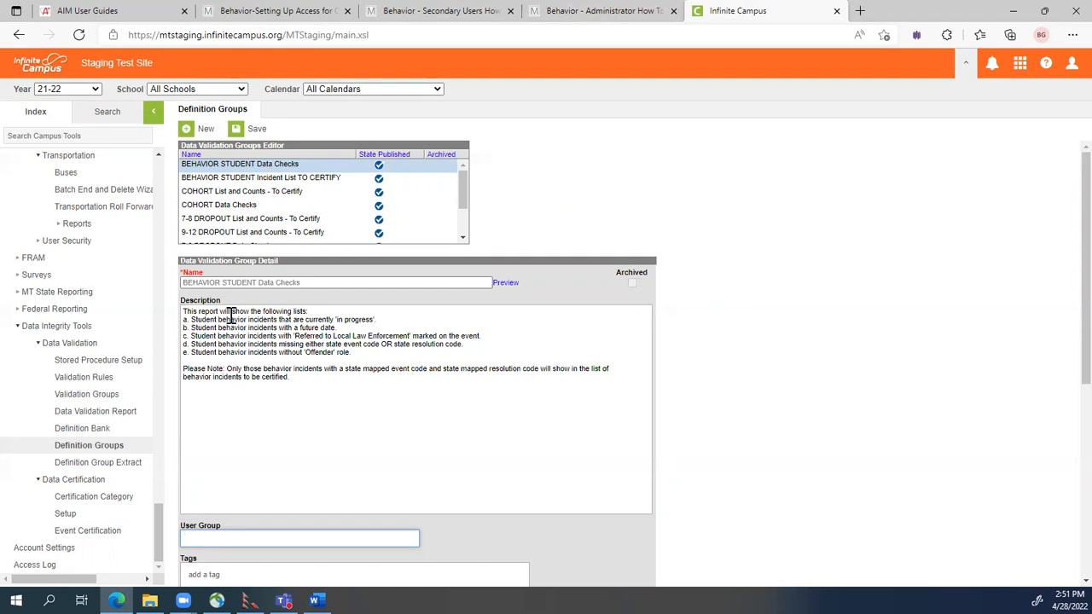
{"action": "scroll", "coordinate": [702, 390], "scroll_direction": "down", "scroll_amount": 5}
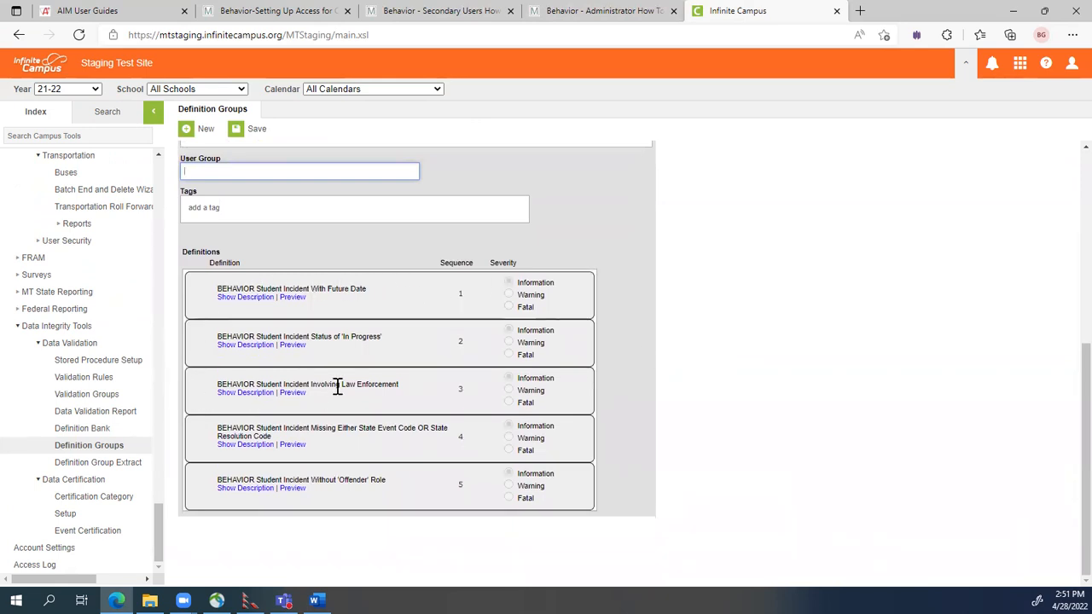
{"action": "left_click", "coordinate": [247, 299]}
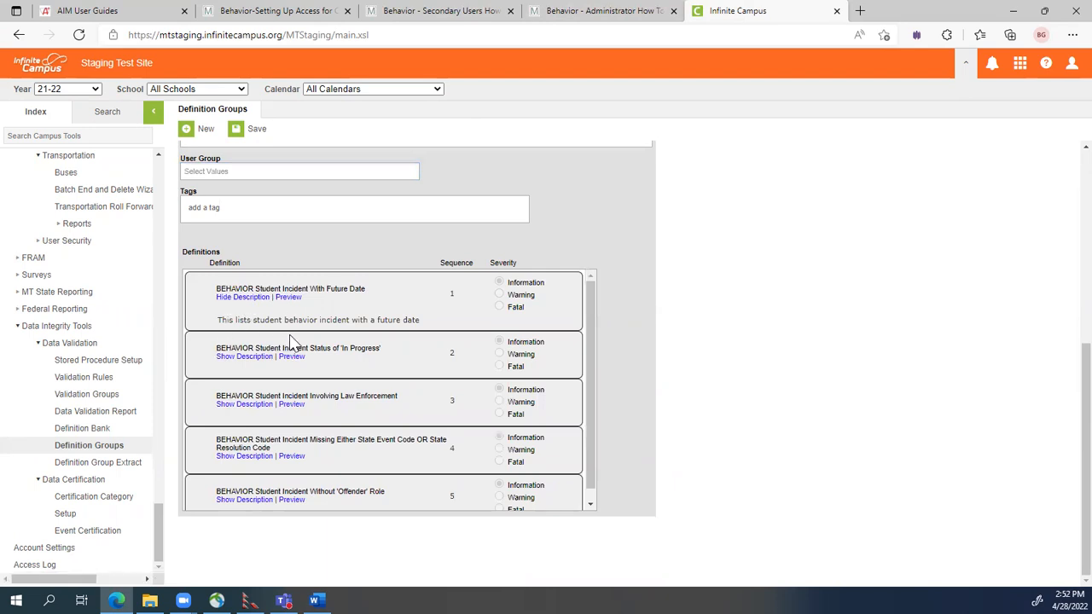
{"action": "scroll", "coordinate": [288, 346], "scroll_direction": "up", "scroll_amount": 3}
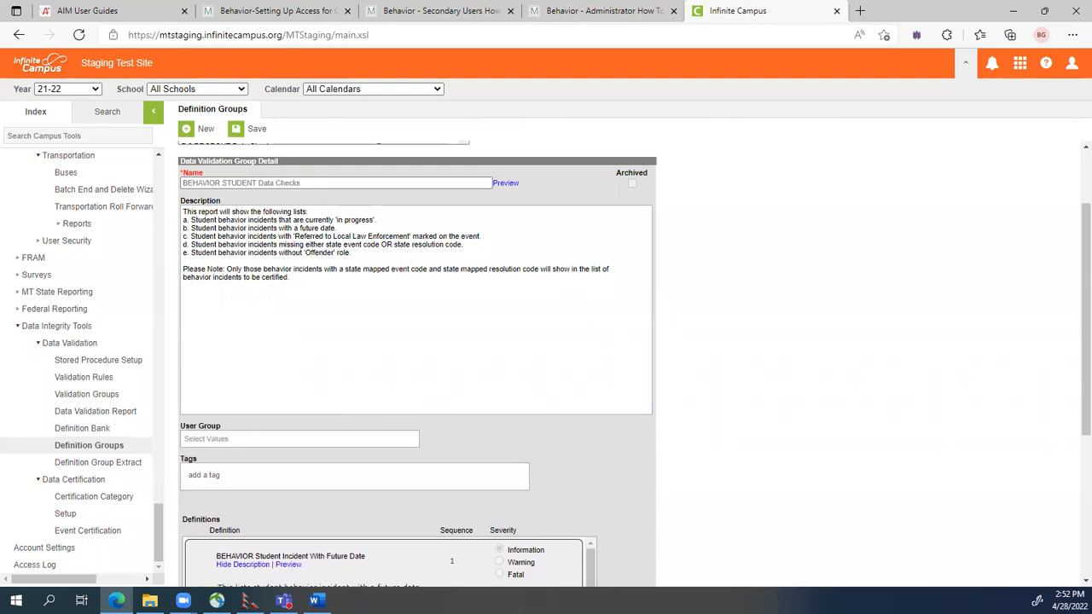
{"action": "key", "text": "alt+Tab"}
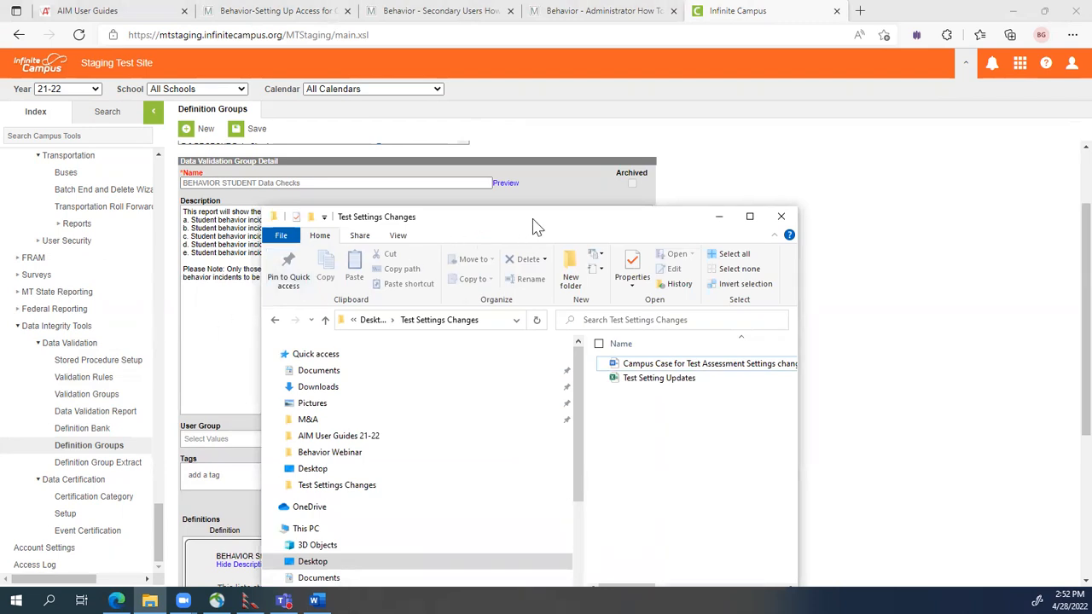
Close the File Explorer folder and reposition the Validation Report sample Word window.
{"action": "left_click", "coordinate": [577, 127]}
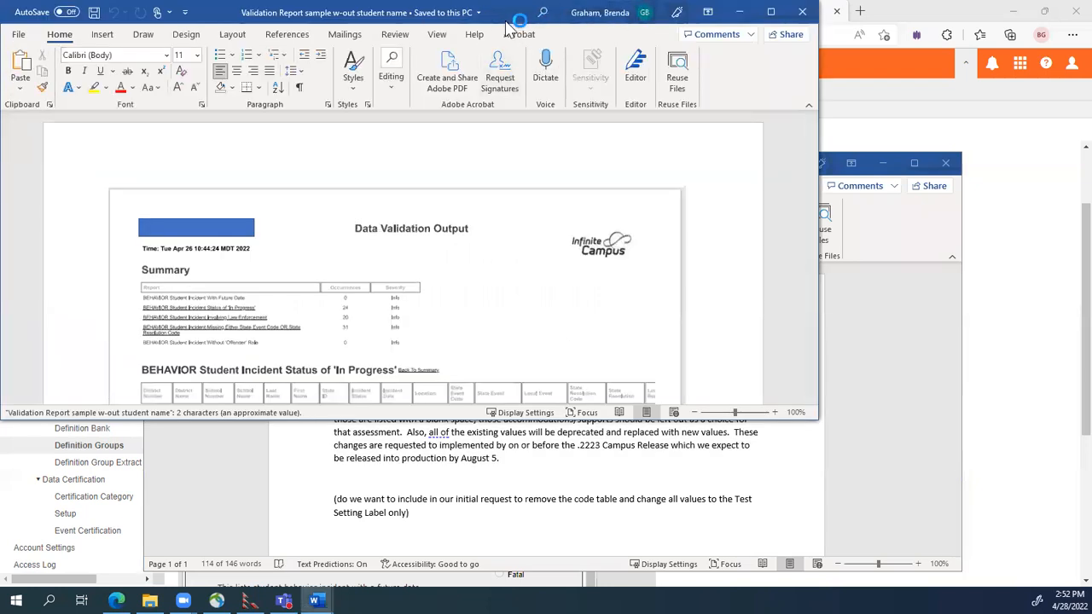
{"action": "left_click_drag", "start_coordinate": [506, 20], "coordinate": [643, 66]}
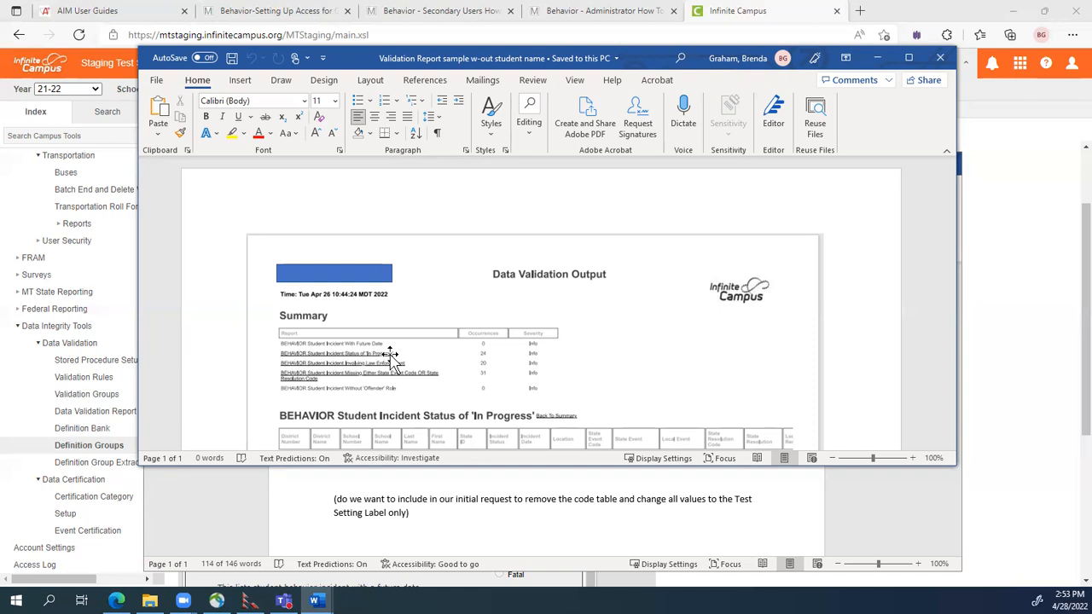
{"action": "scroll", "coordinate": [475, 361], "scroll_direction": "down", "scroll_amount": 2}
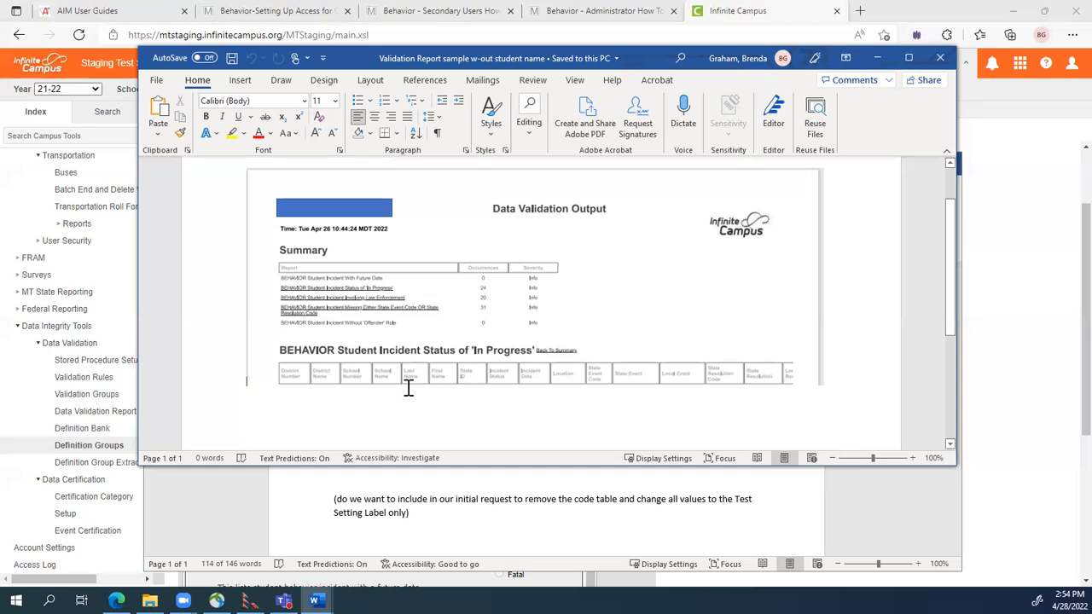
{"action": "left_click", "coordinate": [878, 59]}
Minimize the Word document, review the Administrator How To Certify PDF, and return to Infinite Campus.
{"action": "left_click", "coordinate": [880, 163]}
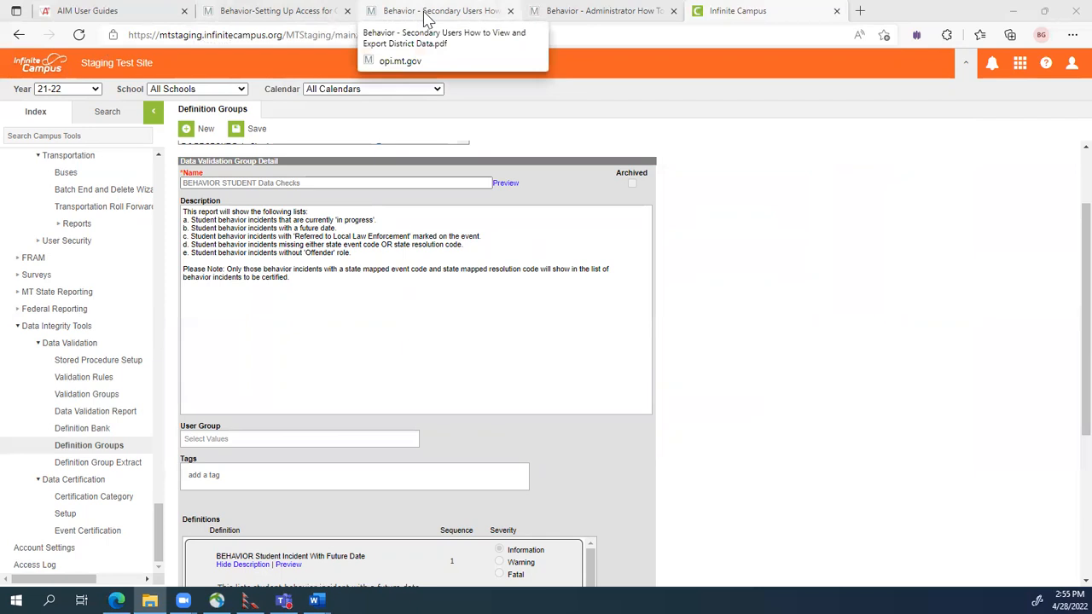
{"action": "left_click", "coordinate": [597, 14]}
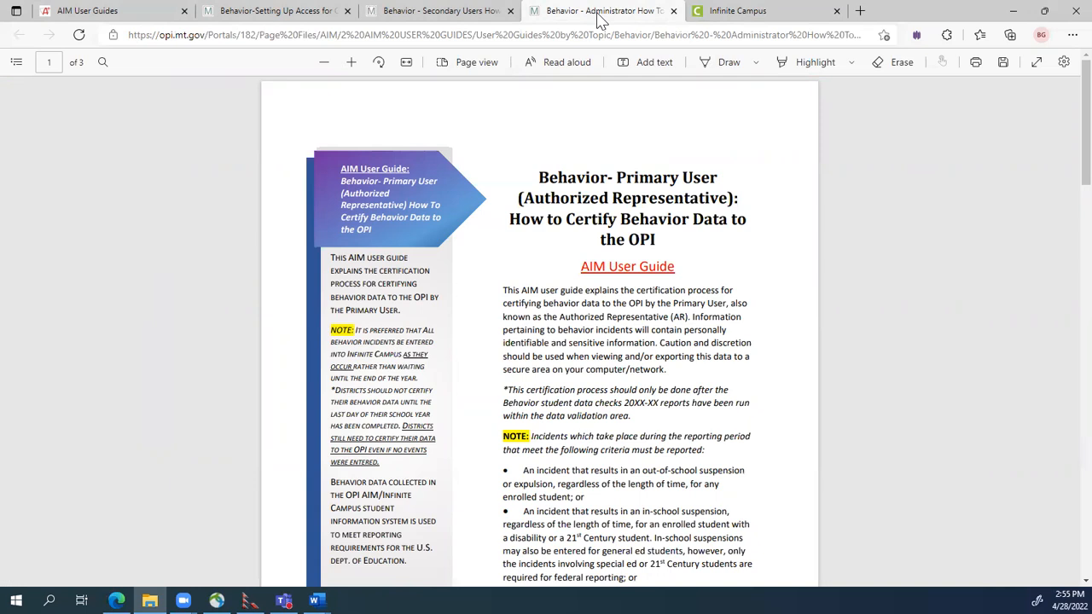
{"action": "scroll", "coordinate": [655, 290], "scroll_direction": "down", "scroll_amount": 2}
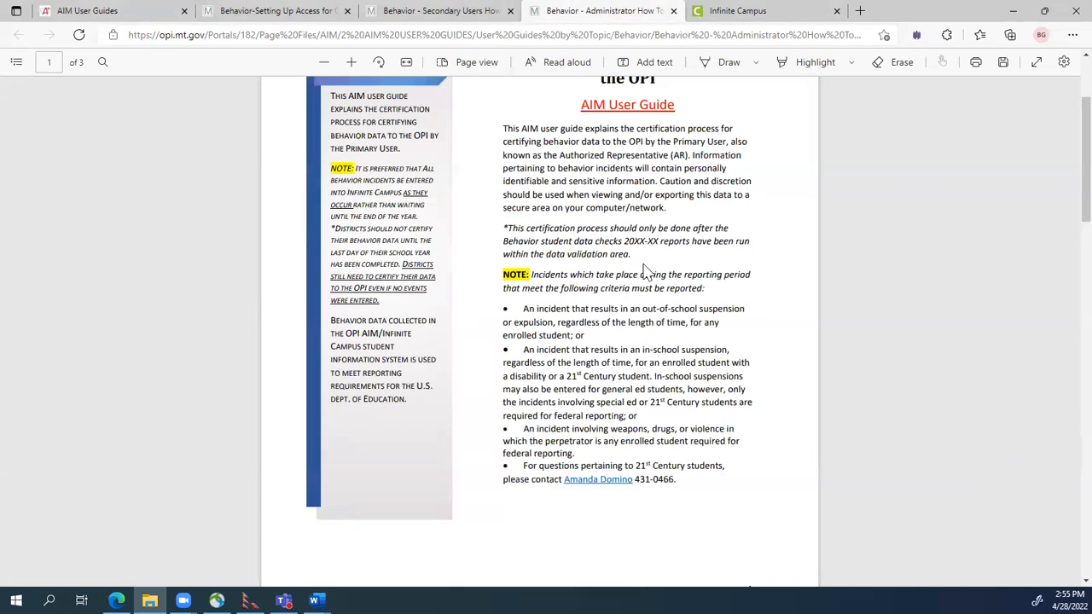
{"action": "left_click", "coordinate": [774, 12]}
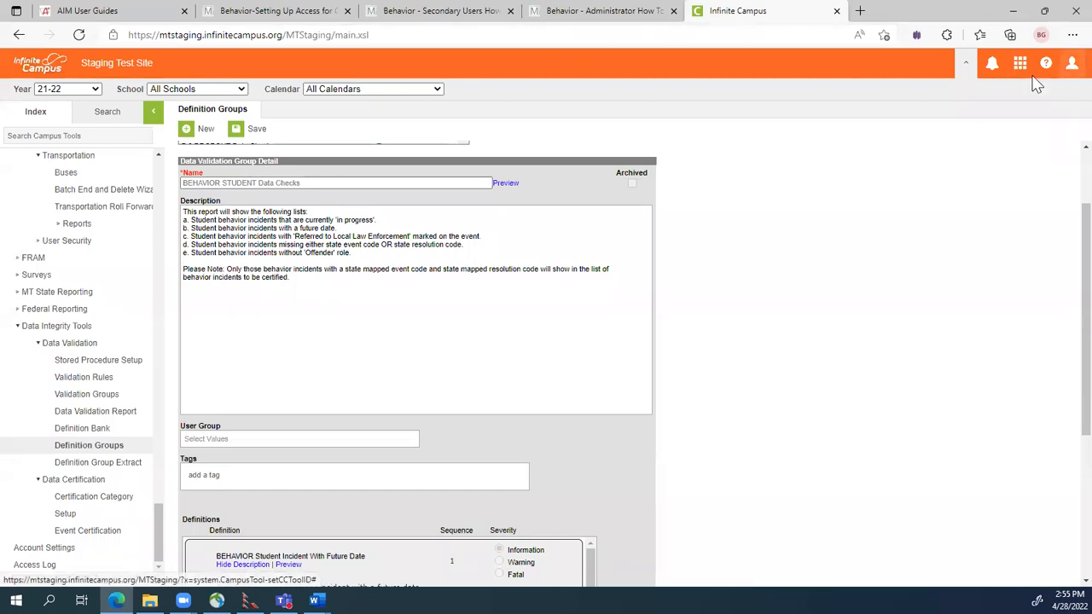
Log off and log back in with the district login credentials.
{"action": "left_click", "coordinate": [1073, 63]}
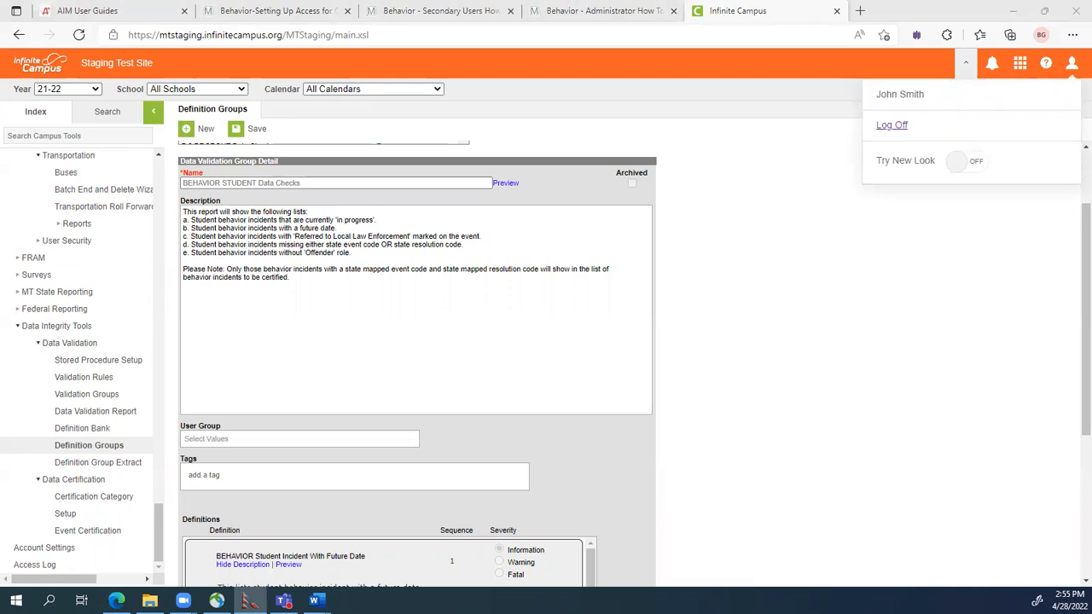
{"action": "left_click", "coordinate": [891, 125]}
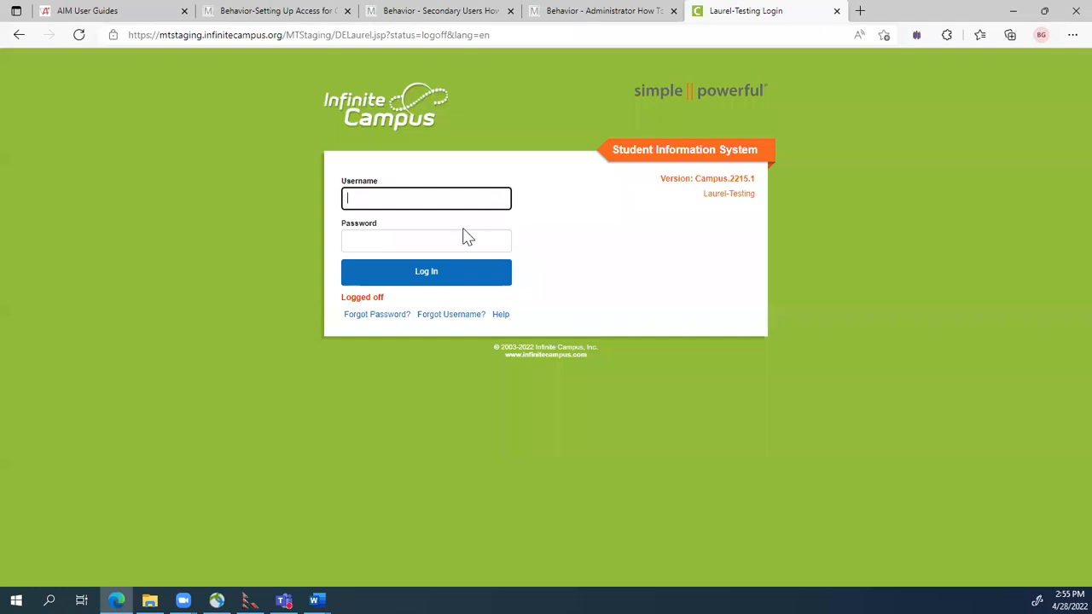
{"action": "left_click", "coordinate": [409, 241]}
{"action": "key", "text": "ctrl+v"}
{"action": "left_click", "coordinate": [403, 200]}
{"action": "type", "text": "opidistrictlogin"}
{"action": "key", "text": "Return"}
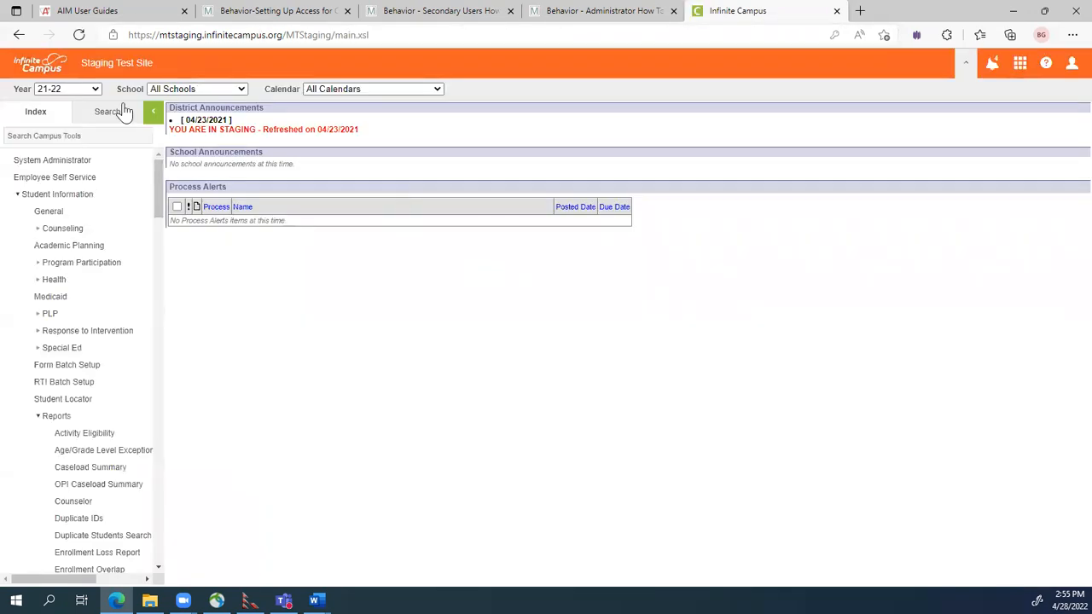
Search Users for the staff member's surname.
{"action": "left_click", "coordinate": [115, 114]}
{"action": "left_click", "coordinate": [92, 141]}
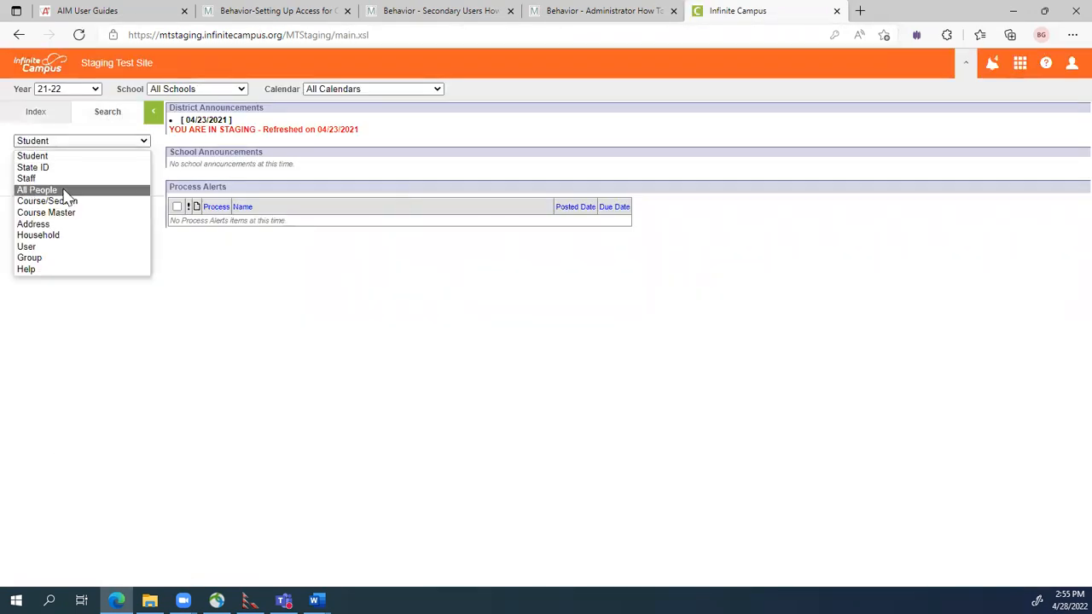
{"action": "left_click", "coordinate": [54, 246]}
{"action": "left_click", "coordinate": [55, 163]}
{"action": "type", "text": "smith"}
{"action": "key", "text": "Return"}
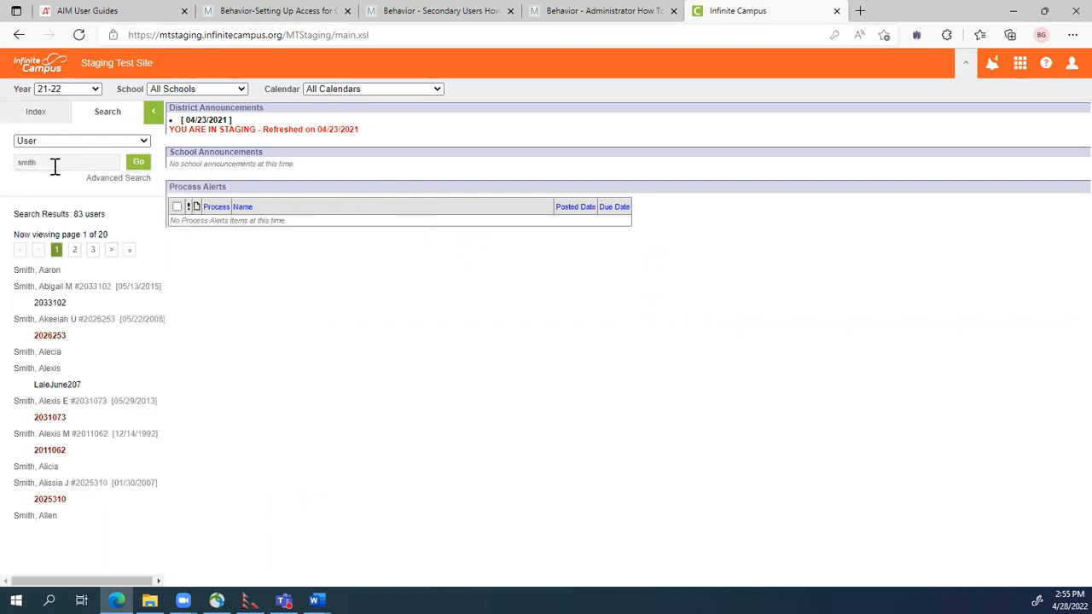
Page to results page 10, open the staff member's account, and log in as them.
{"action": "left_click", "coordinate": [93, 250]}
{"action": "left_click", "coordinate": [93, 250]}
{"action": "left_click", "coordinate": [93, 250]}
{"action": "left_click", "coordinate": [94, 250]}
{"action": "left_click", "coordinate": [93, 250]}
{"action": "left_click", "coordinate": [93, 249]}
{"action": "left_click", "coordinate": [93, 250]}
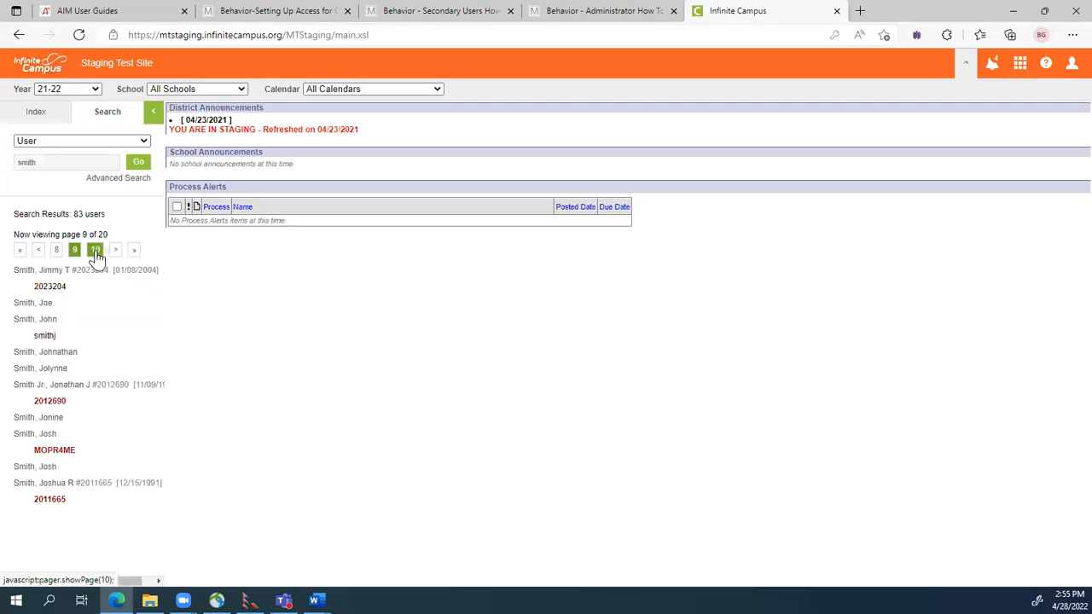
{"action": "left_click", "coordinate": [96, 252]}
{"action": "left_click", "coordinate": [43, 356]}
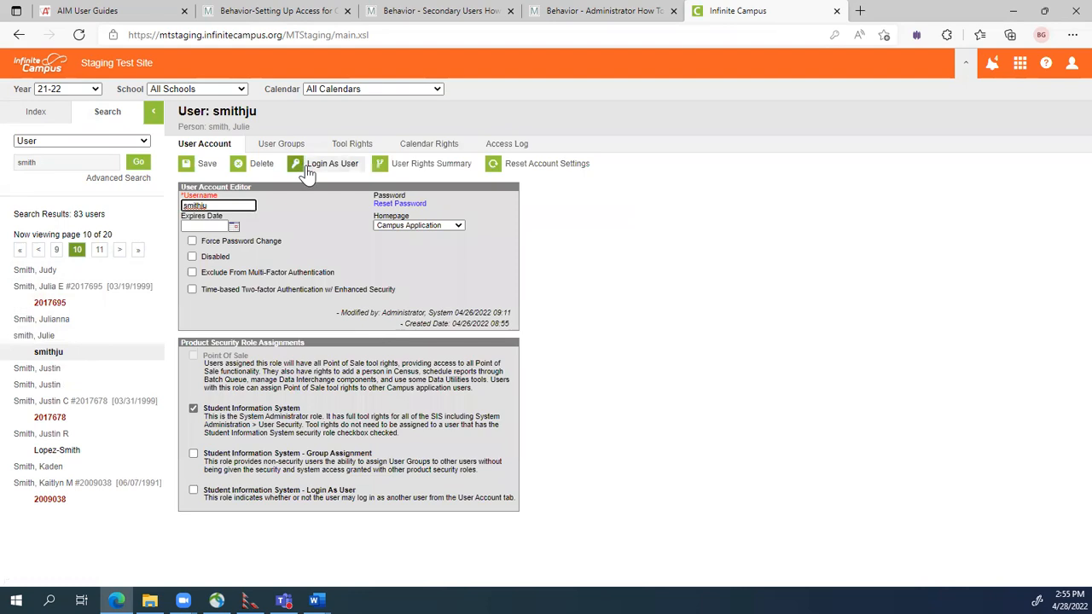
{"action": "left_click", "coordinate": [319, 169]}
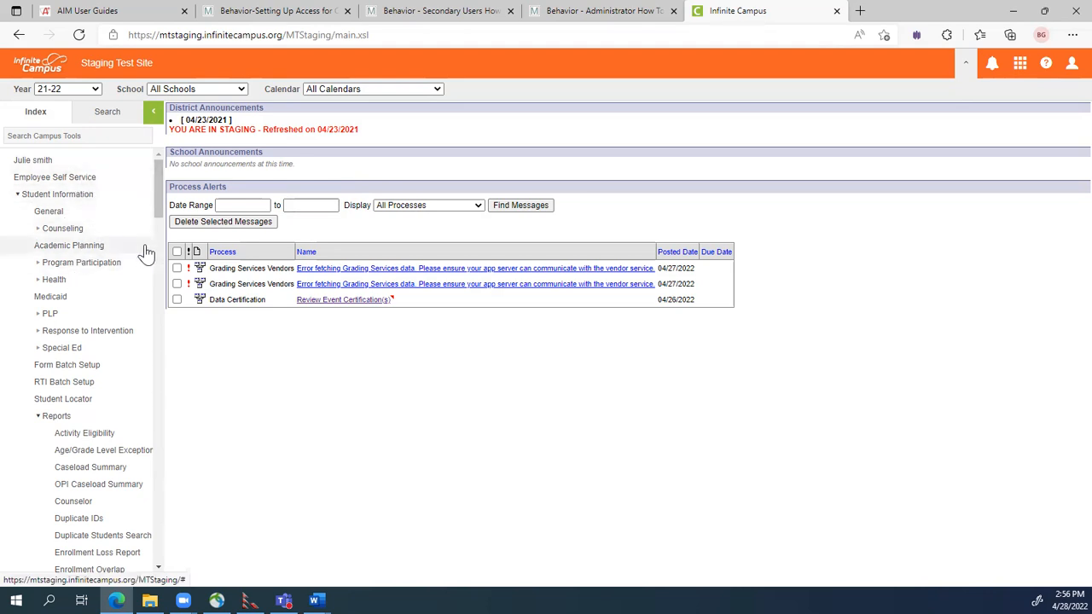
Scroll the Index tree down to the Data Certification tools.
{"action": "left_click_drag", "start_coordinate": [159, 187], "coordinate": [186, 546]}
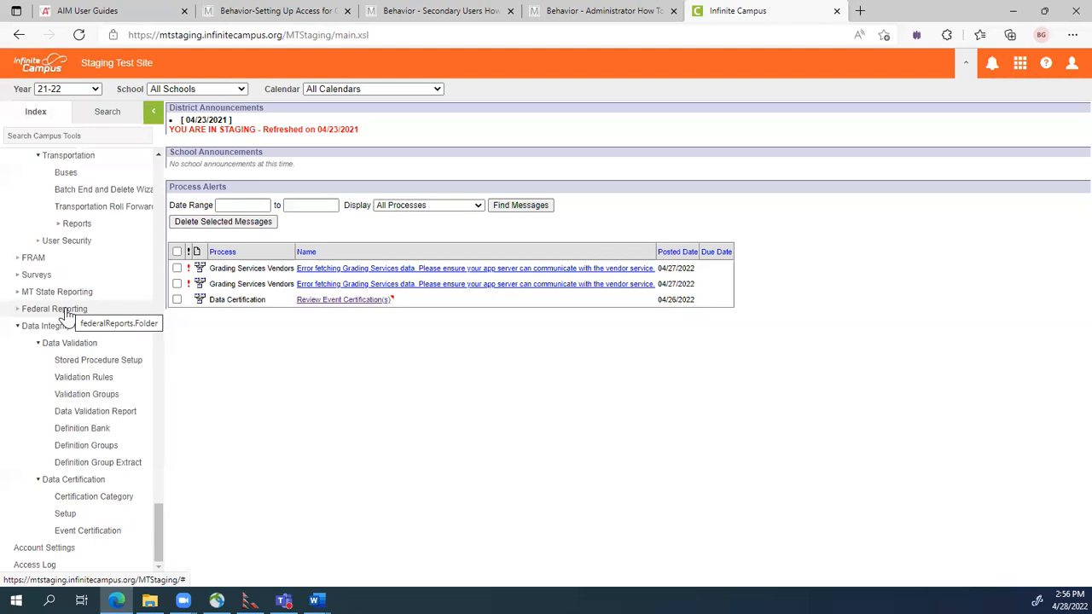
Open Event Certification and view the 2020-21 behavior certification event's details.
{"action": "left_click", "coordinate": [72, 539]}
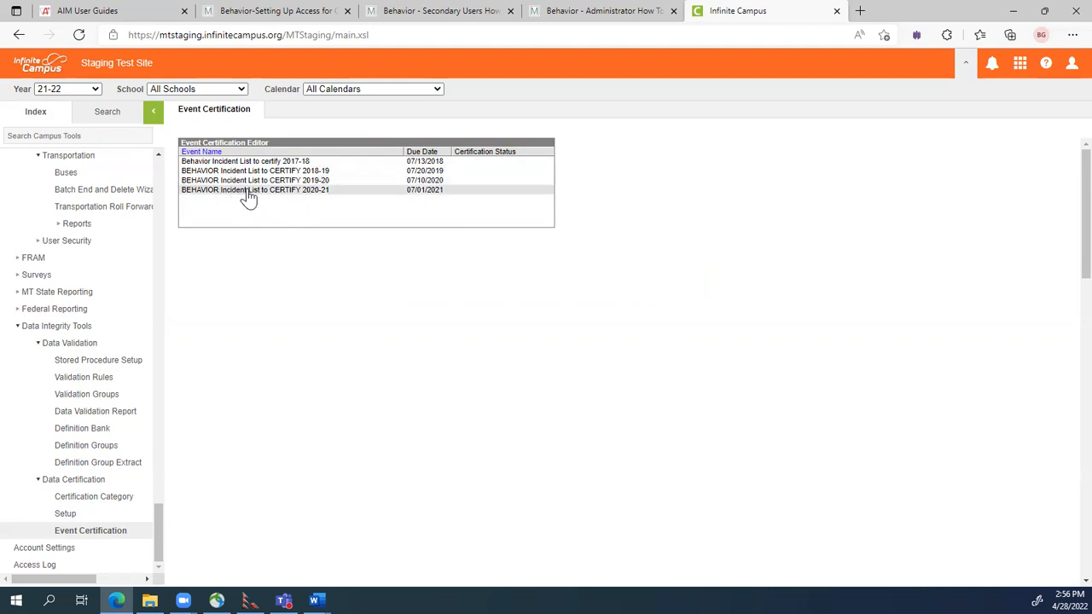
{"action": "left_click", "coordinate": [312, 191]}
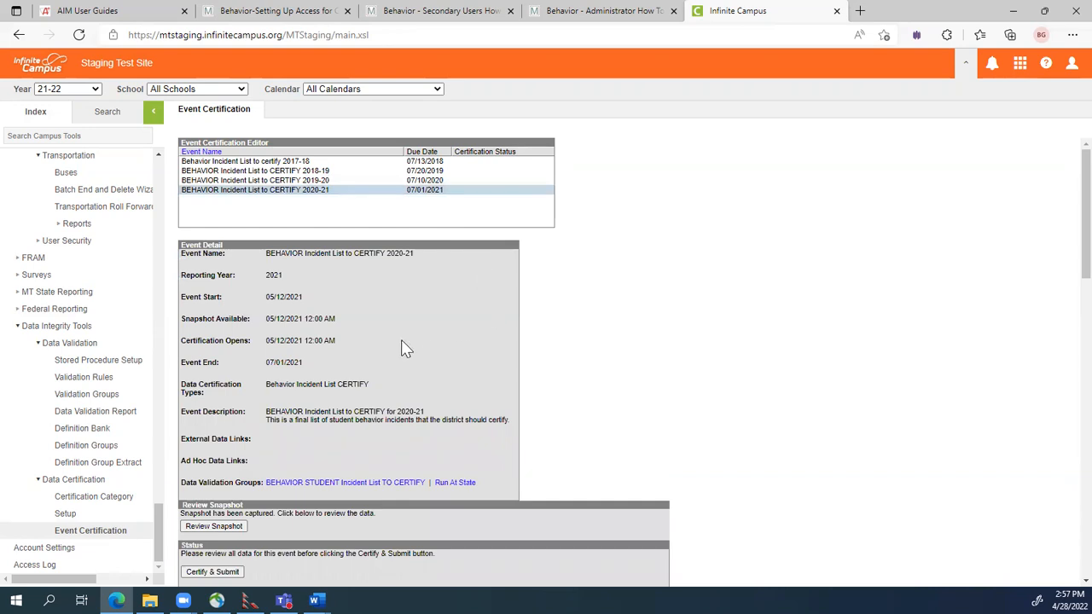
{"action": "scroll", "coordinate": [407, 376], "scroll_direction": "down", "scroll_amount": 1}
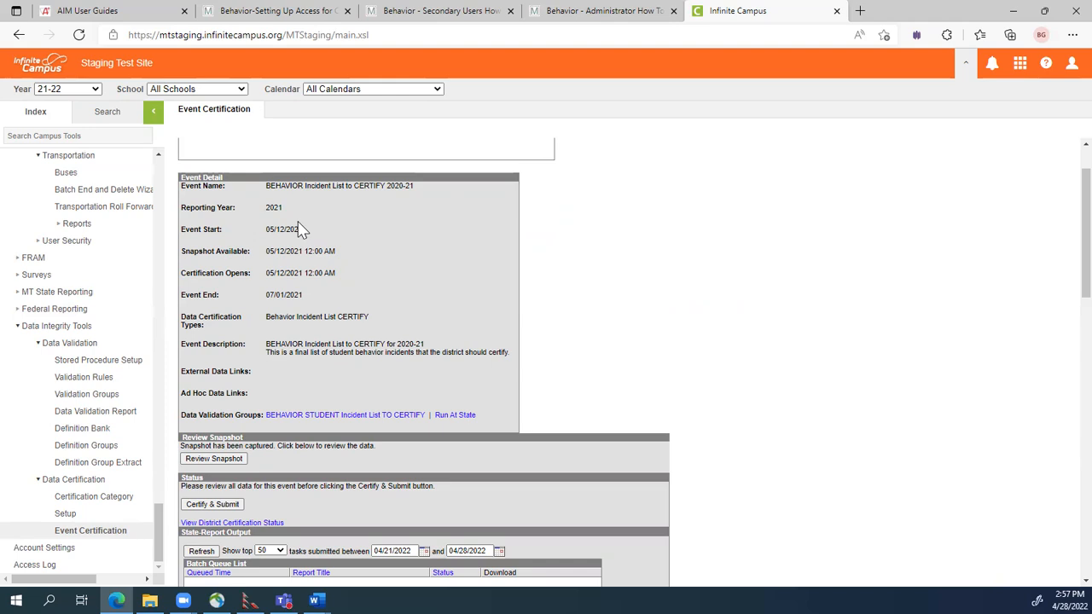
{"action": "scroll", "coordinate": [300, 228], "scroll_direction": "up", "scroll_amount": 2}
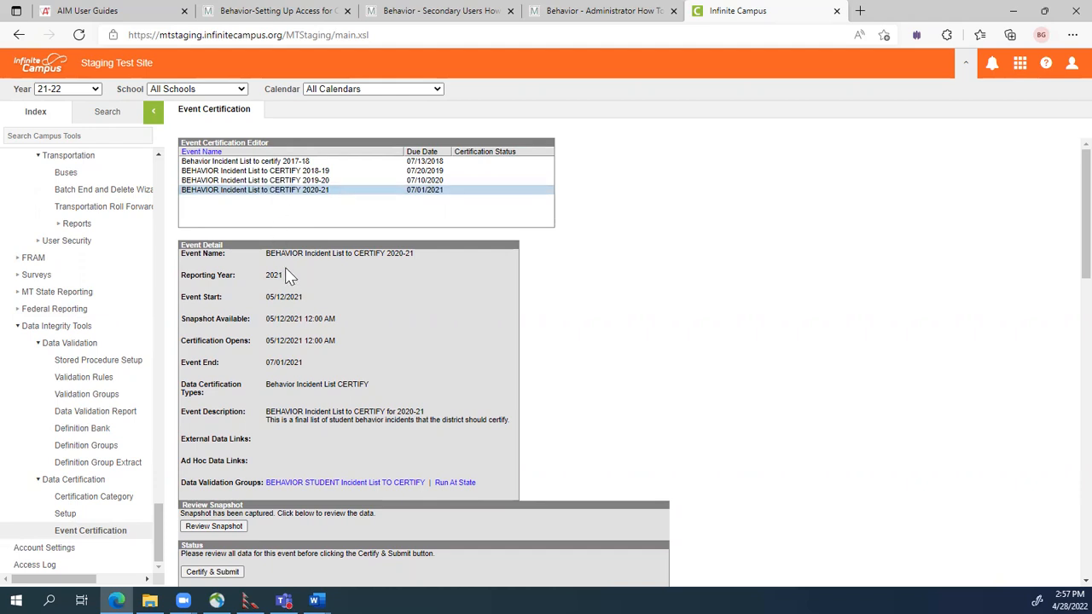
{"action": "scroll", "coordinate": [286, 269], "scroll_direction": "down", "scroll_amount": 1}
{"action": "scroll", "coordinate": [286, 269], "scroll_direction": "up", "scroll_amount": 1}
{"action": "scroll", "coordinate": [337, 461], "scroll_direction": "down", "scroll_amount": 1}
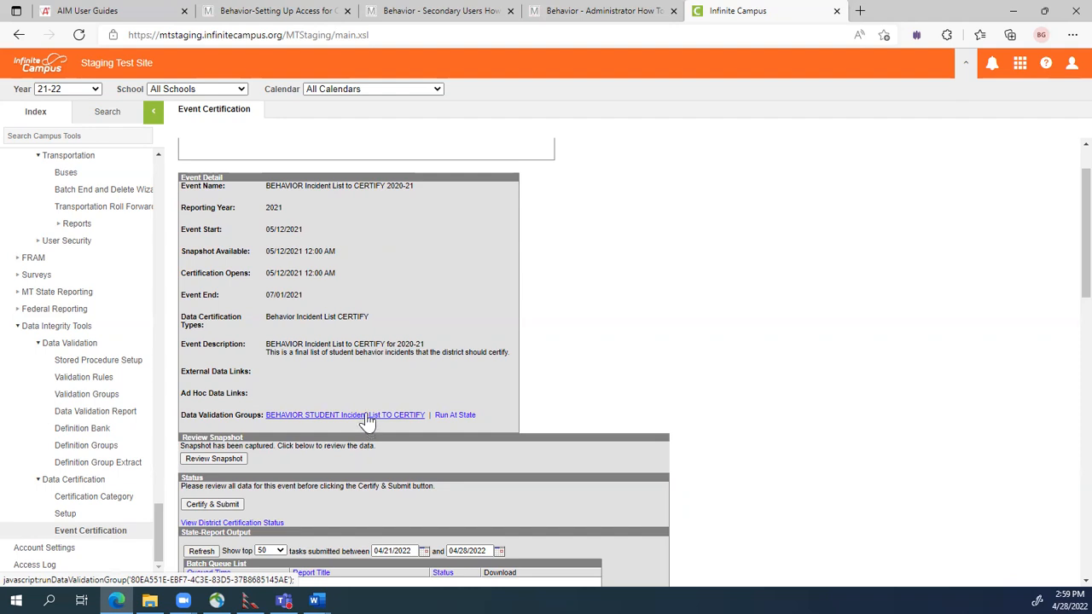
{"action": "scroll", "coordinate": [367, 422], "scroll_direction": "up", "scroll_amount": 1}
Reload the 2020-21 event, review its State-Report Output section, then open Definition Groups.
{"action": "left_click", "coordinate": [275, 190]}
{"action": "scroll", "coordinate": [329, 256], "scroll_direction": "down", "scroll_amount": 3}
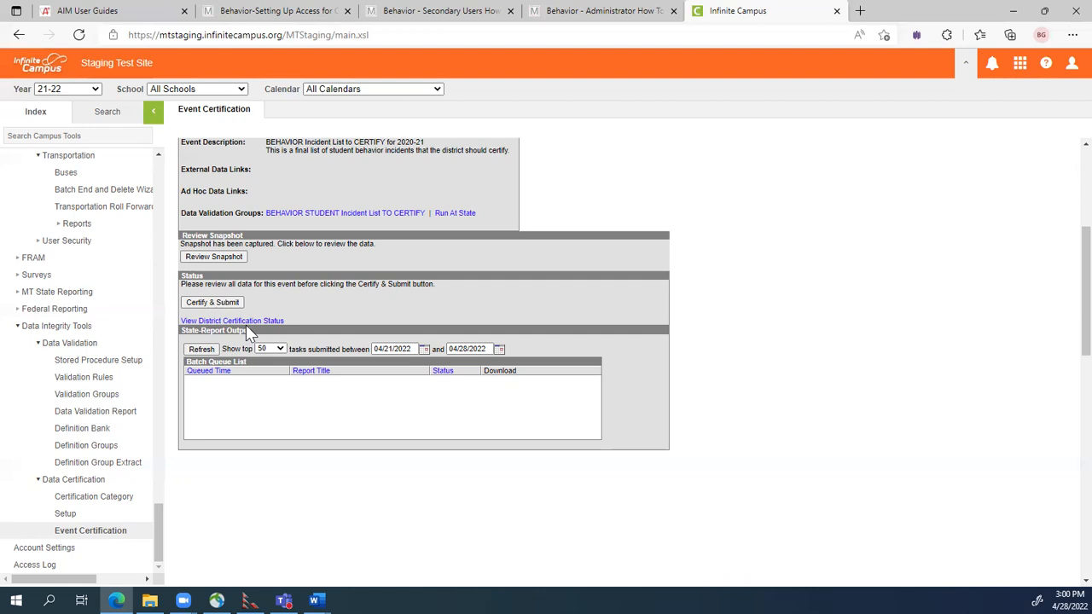
{"action": "left_click", "coordinate": [102, 450]}
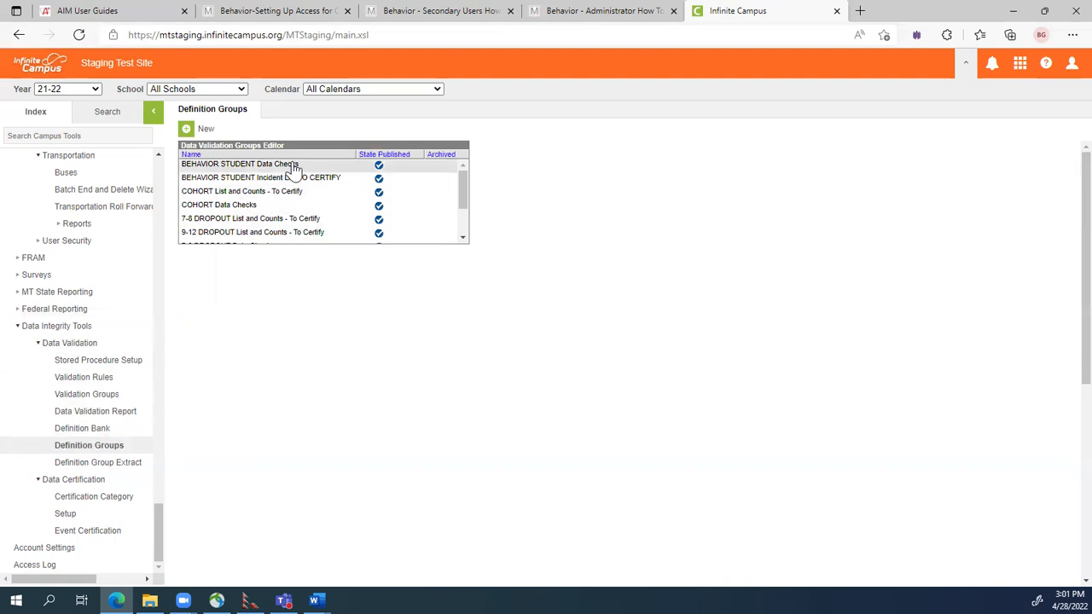
Review the BEHAVIOR STUDENT Data Checks group's definitions, then return to the Definition Groups list.
{"action": "left_click", "coordinate": [292, 166]}
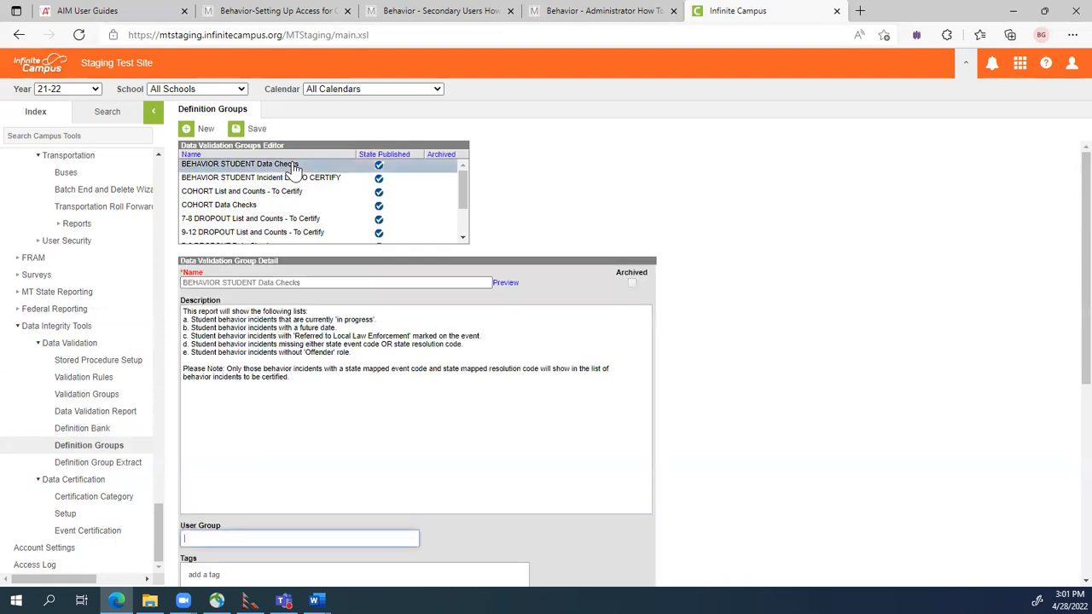
{"action": "scroll", "coordinate": [376, 307], "scroll_direction": "down", "scroll_amount": 5}
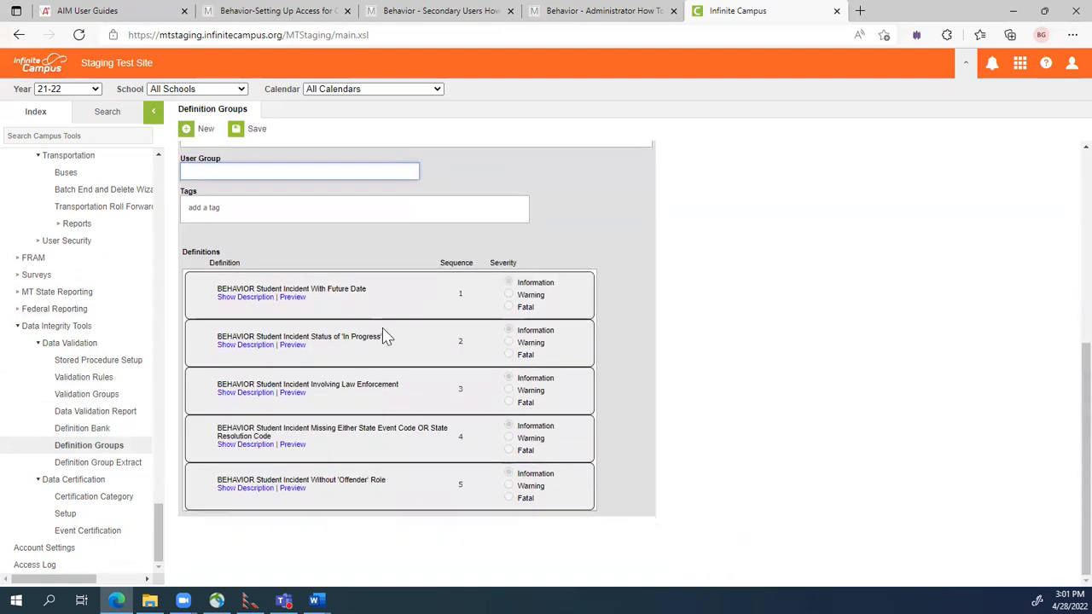
{"action": "scroll", "coordinate": [382, 333], "scroll_direction": "up", "scroll_amount": 5}
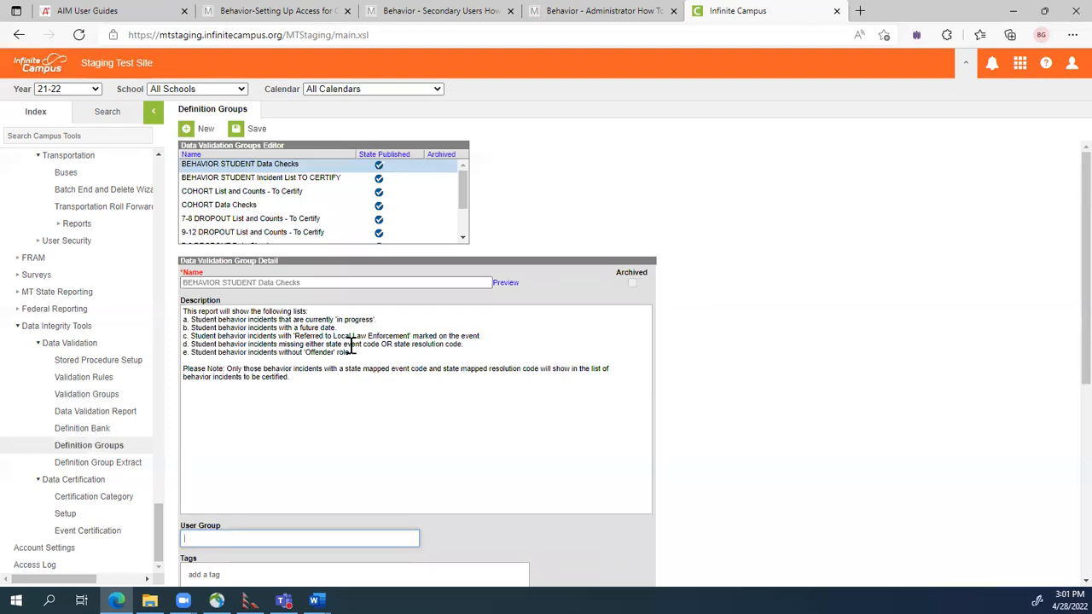
{"action": "left_click", "coordinate": [96, 450]}
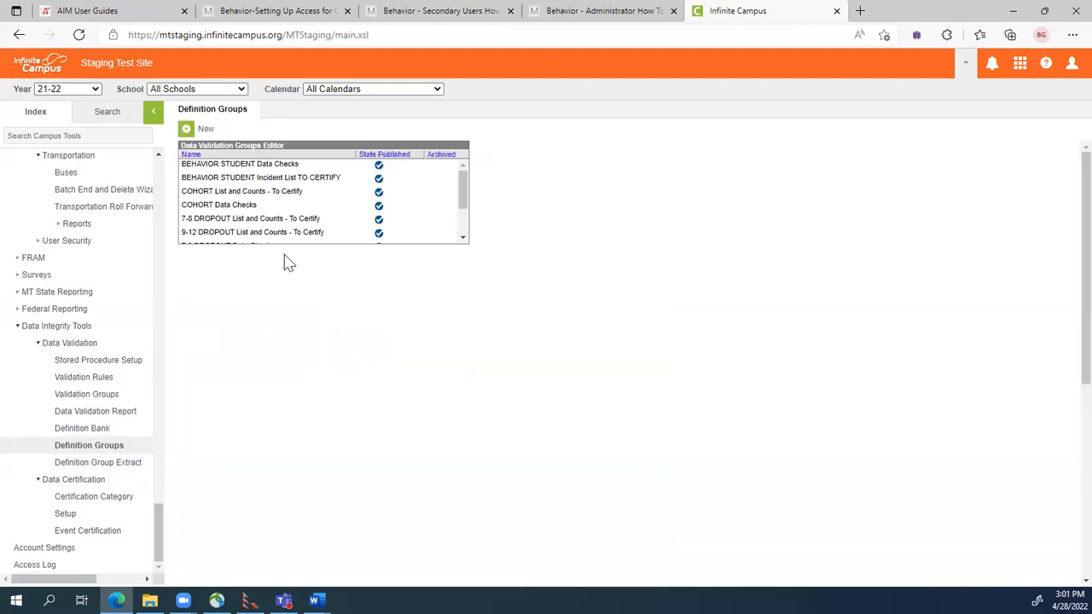
Open the BEHAVIOR STUDENT Incident List TO CERTIFY group and check its single sequence-1 definition.
{"action": "left_click", "coordinate": [331, 181]}
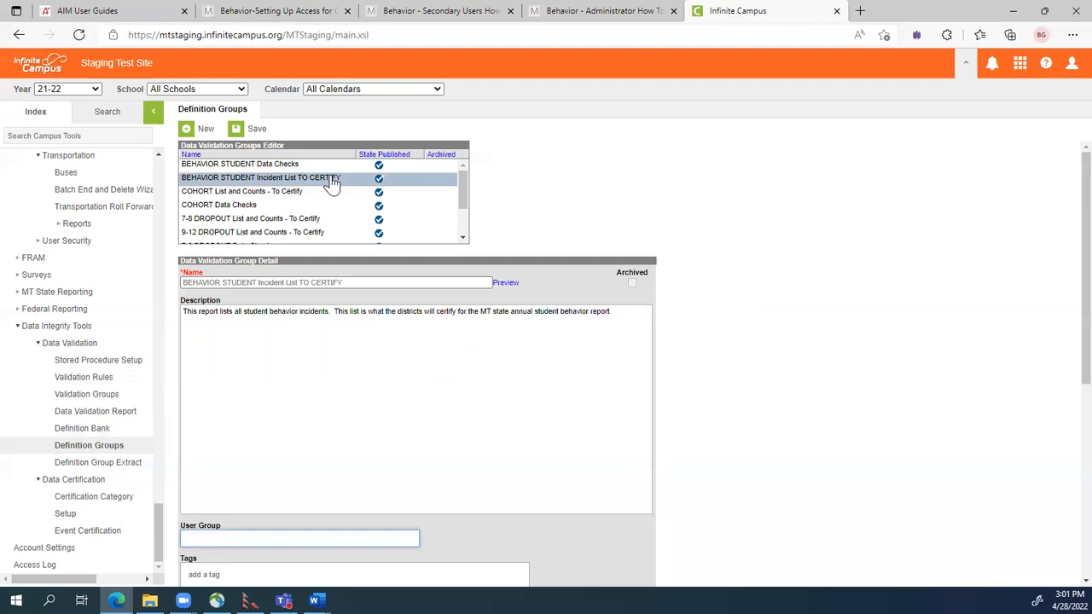
{"action": "scroll", "coordinate": [275, 441], "scroll_direction": "down", "scroll_amount": 2}
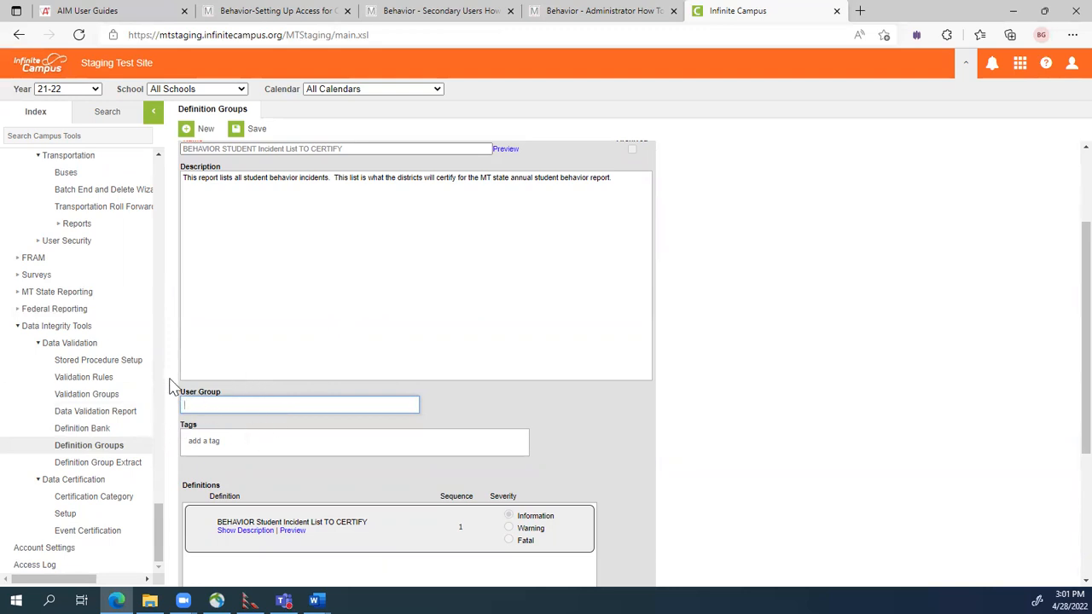
{"action": "mouse_move", "coordinate": [191, 404]}
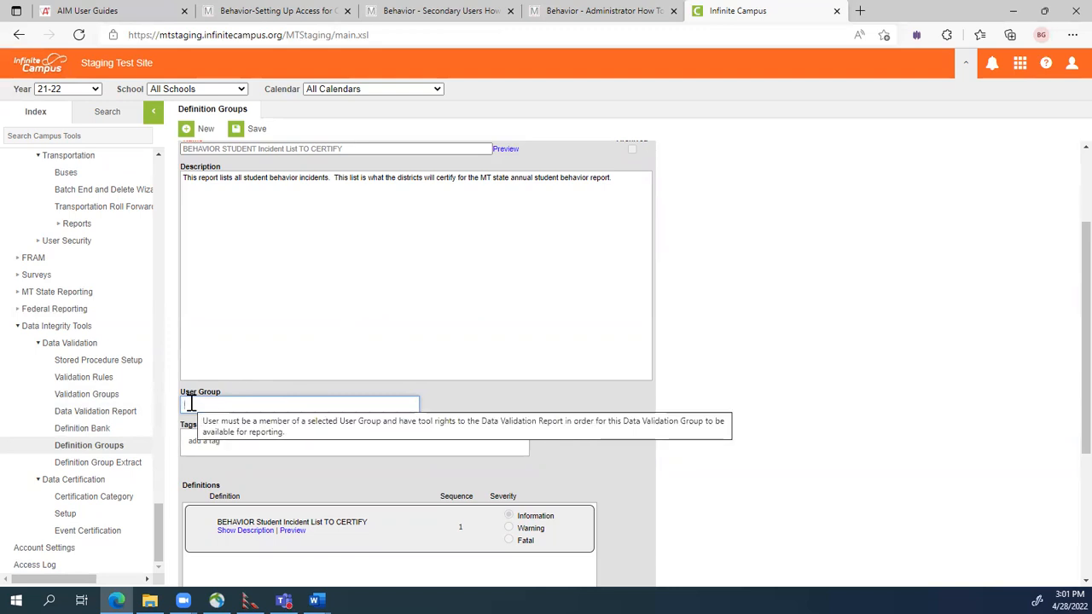
{"action": "left_click", "coordinate": [602, 12]}
Scroll the Behavior Secondary Users guide PDF to page 3's Definition Group Extract CSV steps.
{"action": "scroll", "coordinate": [648, 224], "scroll_direction": "down", "scroll_amount": 4}
{"action": "scroll", "coordinate": [683, 223], "scroll_direction": "down", "scroll_amount": 3}
{"action": "scroll", "coordinate": [661, 209], "scroll_direction": "up", "scroll_amount": 4}
{"action": "left_click", "coordinate": [431, 12]}
{"action": "scroll", "coordinate": [573, 207], "scroll_direction": "down", "scroll_amount": 7}
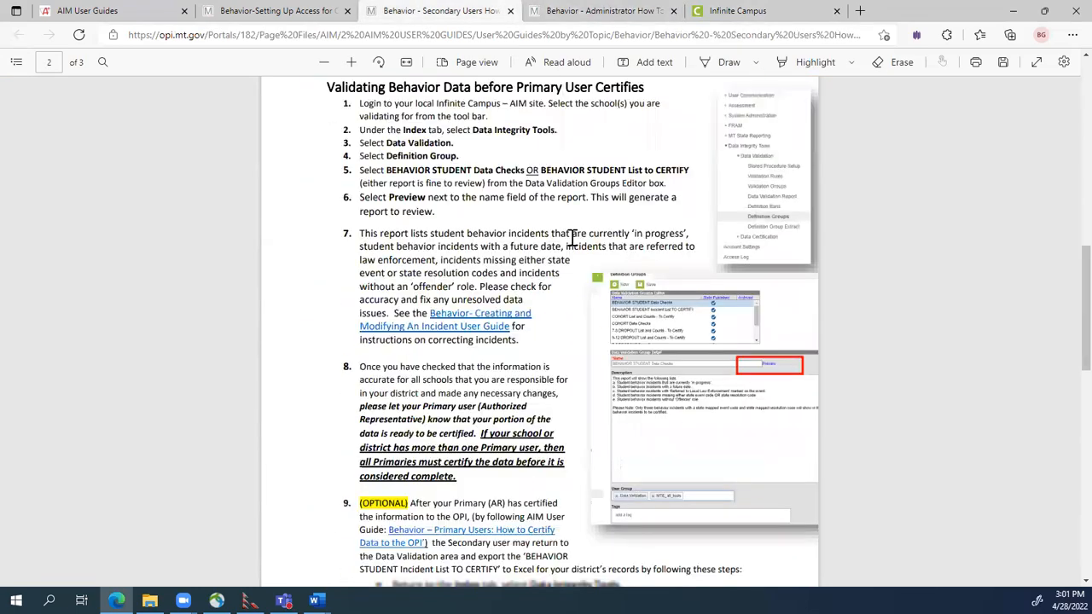
{"action": "scroll", "coordinate": [573, 239], "scroll_direction": "down", "scroll_amount": 6}
{"action": "scroll", "coordinate": [574, 241], "scroll_direction": "down", "scroll_amount": 1}
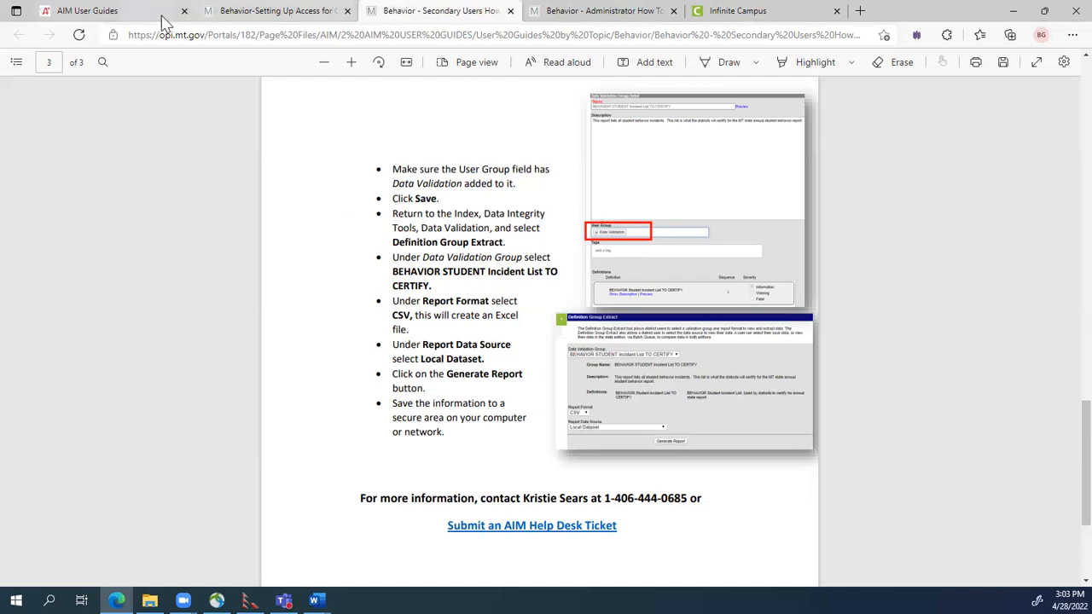
Browse the AIM User Guides page, then go back and open the AIM Webinars page.
{"action": "left_click", "coordinate": [121, 12]}
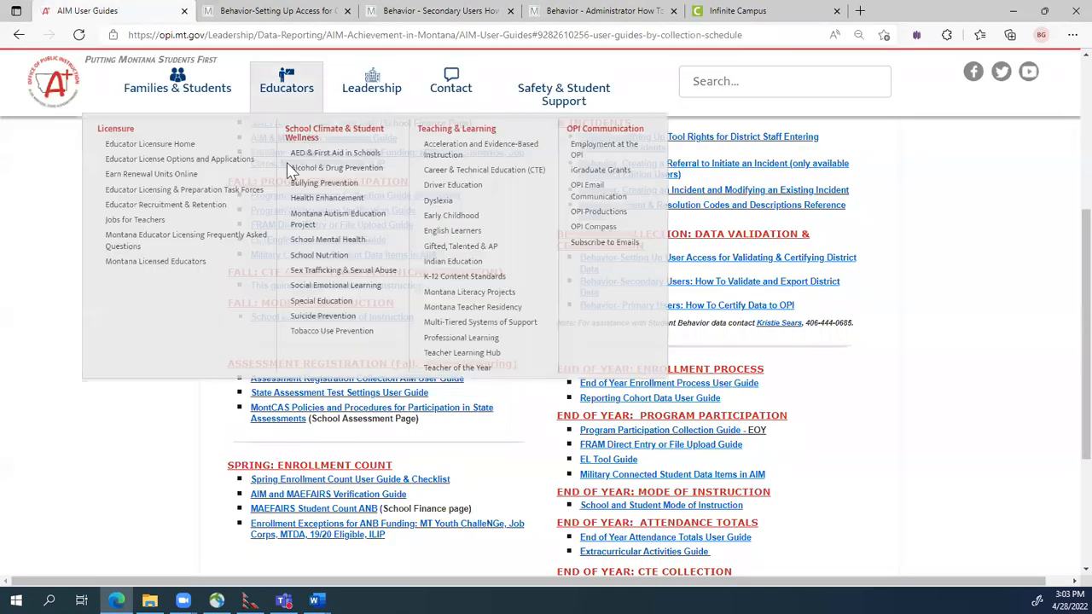
{"action": "scroll", "coordinate": [298, 204], "scroll_direction": "up", "scroll_amount": 3}
{"action": "scroll", "coordinate": [191, 480], "scroll_direction": "down", "scroll_amount": 3}
{"action": "scroll", "coordinate": [191, 480], "scroll_direction": "up", "scroll_amount": 1}
{"action": "scroll", "coordinate": [219, 468], "scroll_direction": "down", "scroll_amount": 3}
{"action": "scroll", "coordinate": [101, 386], "scroll_direction": "up", "scroll_amount": 2}
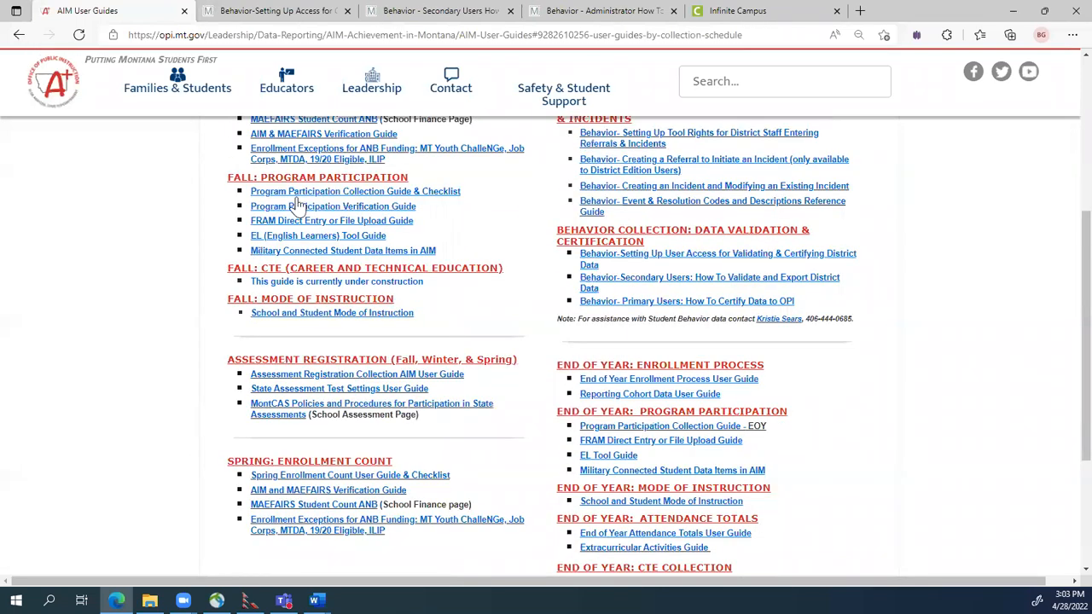
{"action": "scroll", "coordinate": [282, 145], "scroll_direction": "up", "scroll_amount": 6}
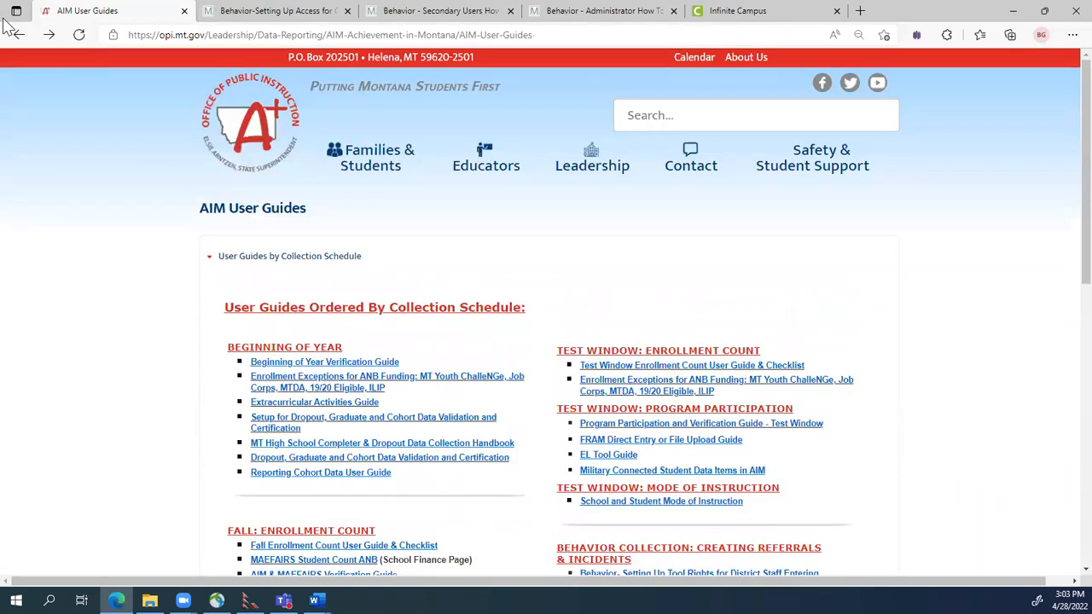
{"action": "left_click", "coordinate": [19, 35]}
{"action": "left_click", "coordinate": [448, 409]}
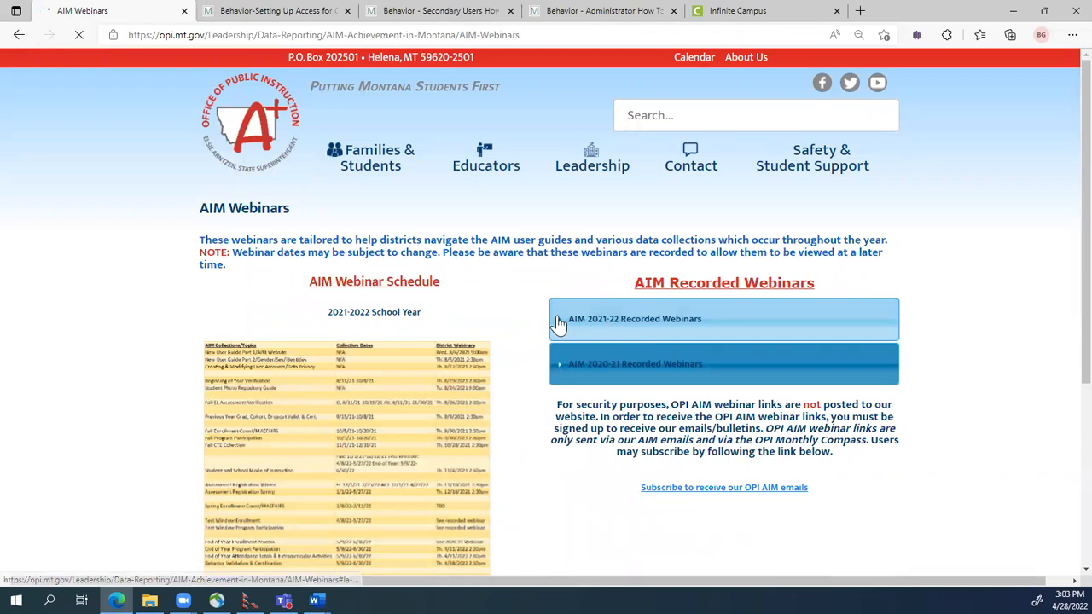
Expand the AIM 2021-22 Recorded Webinars section.
{"action": "left_click", "coordinate": [563, 323]}
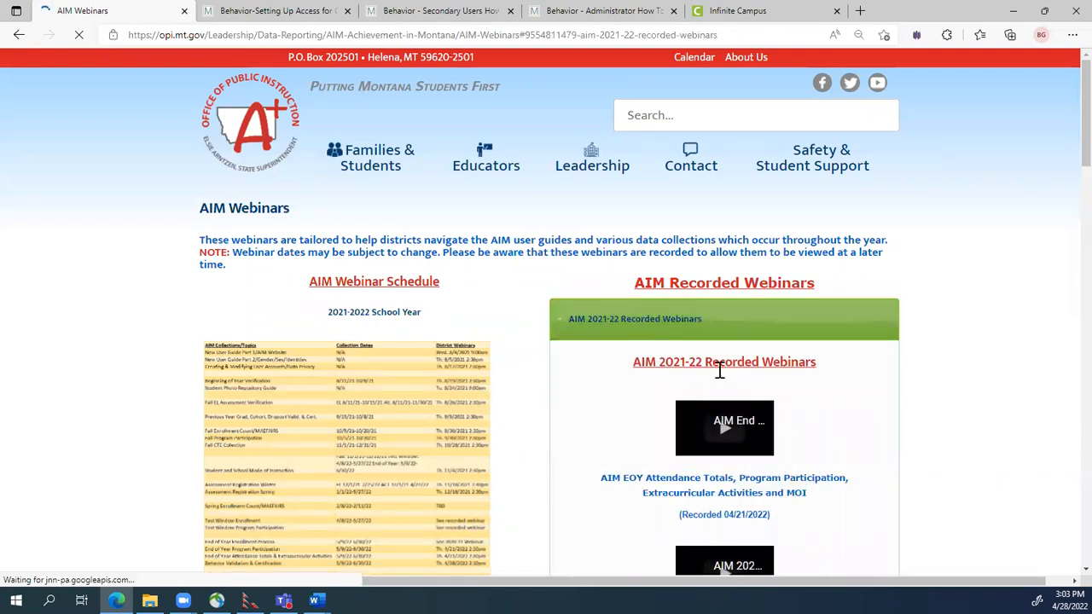